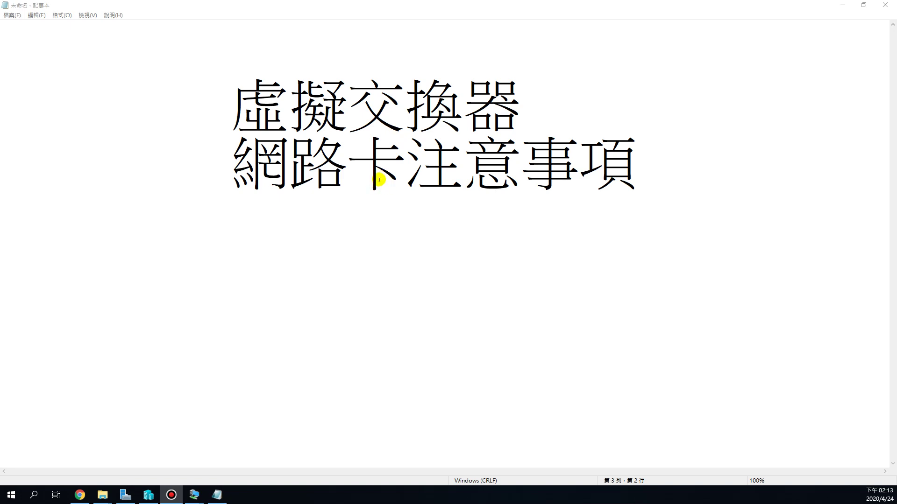
Minimize Notepad and, in the a00-Server02 session, minimize Failover Cluster Manager and dismiss the open IPv4, Ethernet properties and status dialogs without changes
click(844, 6)
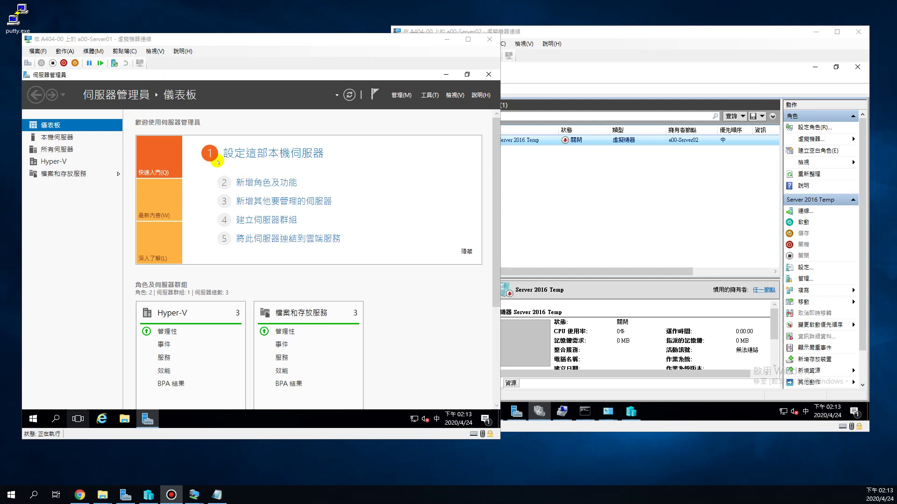
click(582, 227)
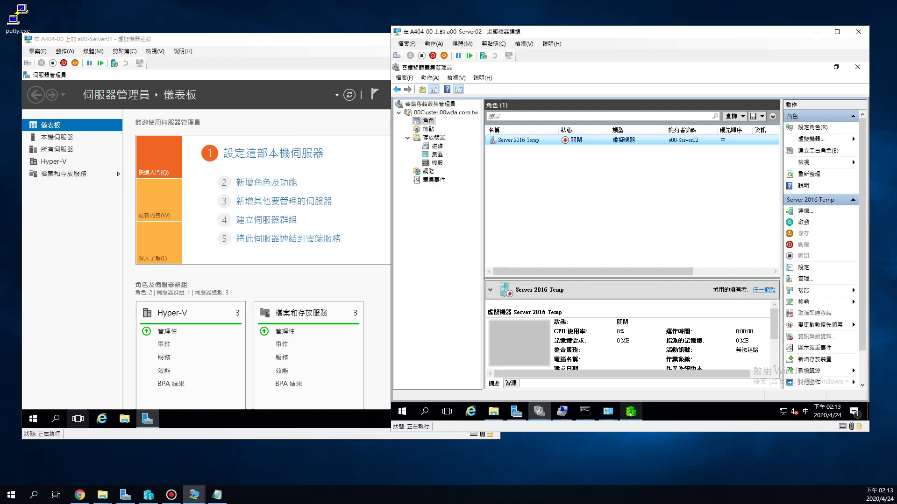
click(631, 413)
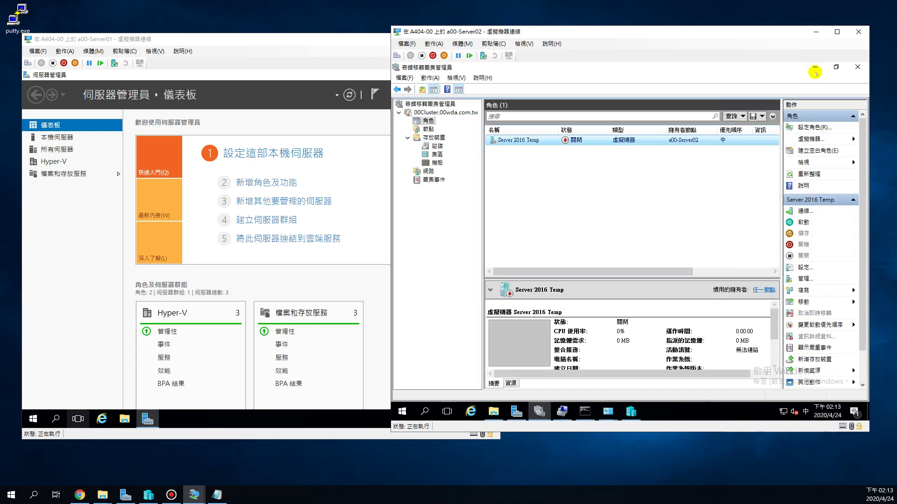
click(815, 72)
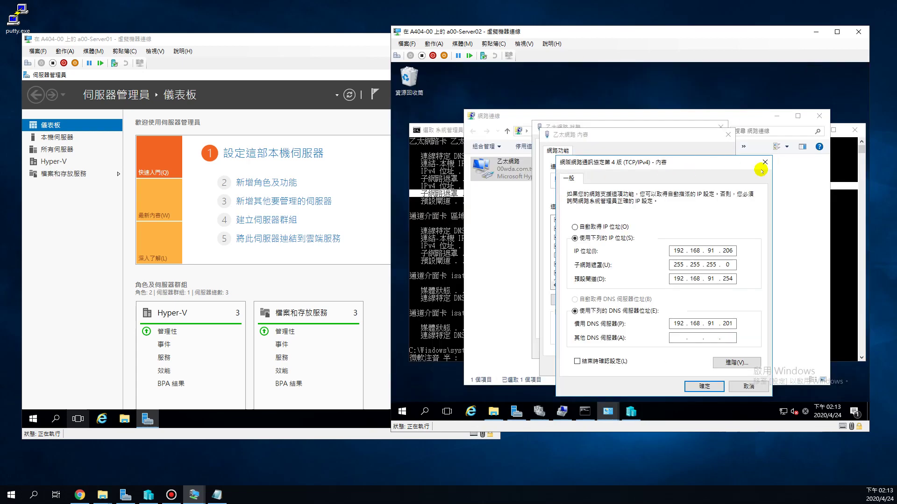
click(749, 387)
click(722, 369)
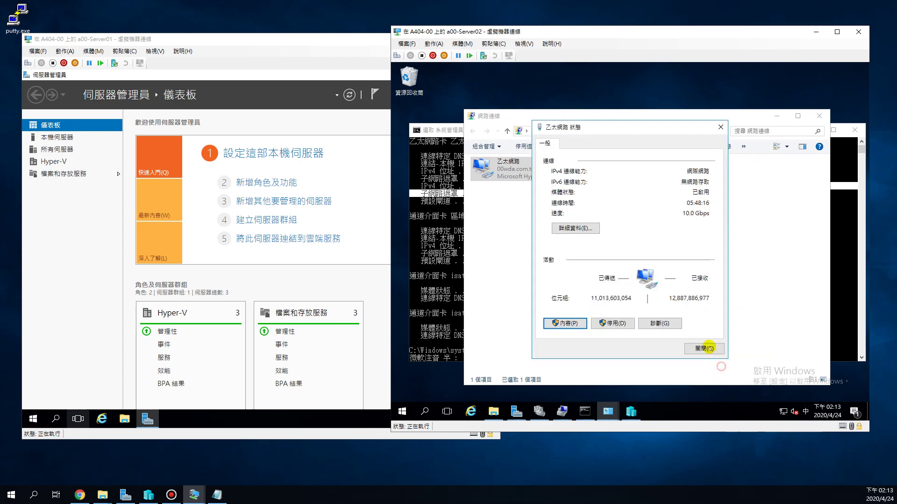
click(705, 345)
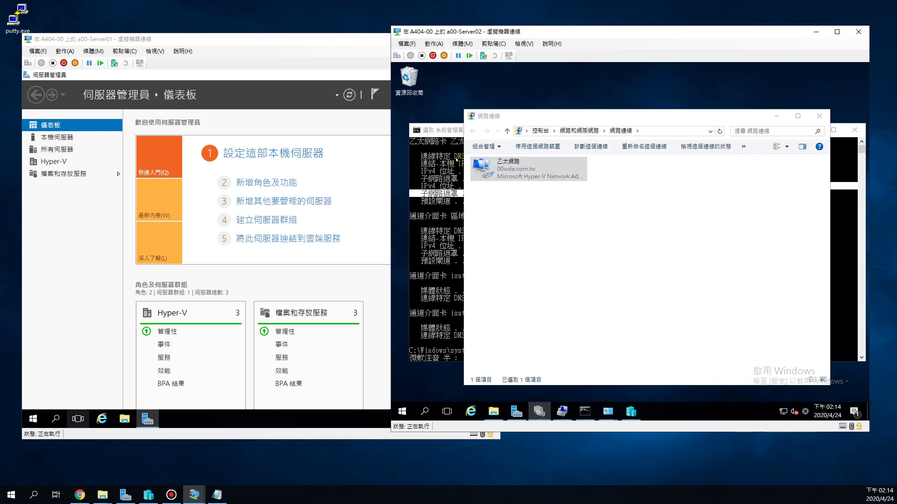
Minimize the command prompt in the a00-Server02 session and open that virtual machine's settings
click(446, 133)
click(812, 130)
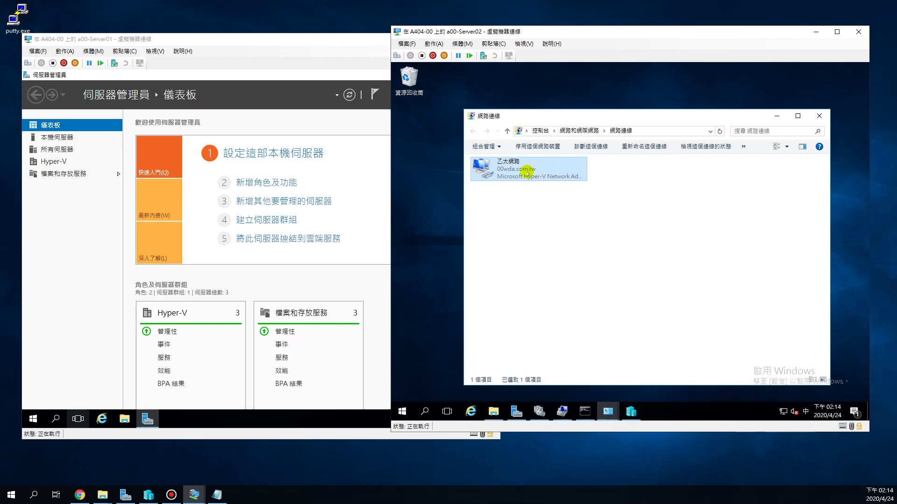
click(407, 44)
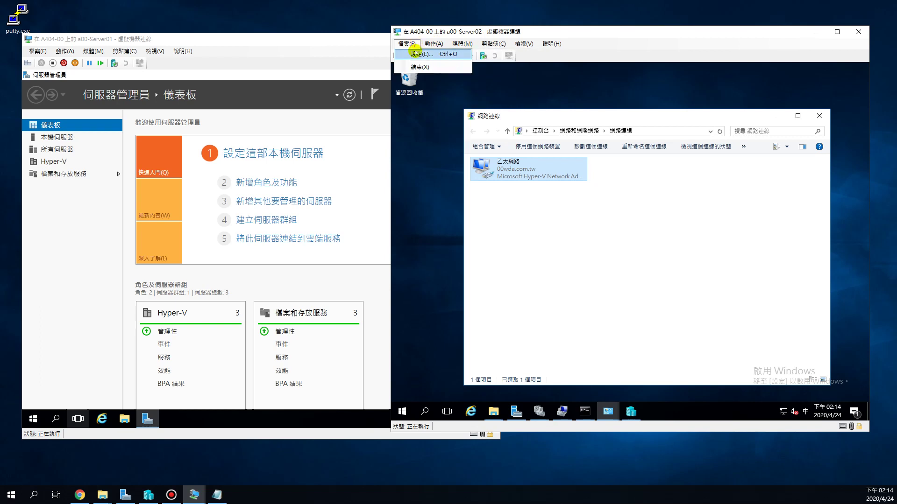
click(415, 53)
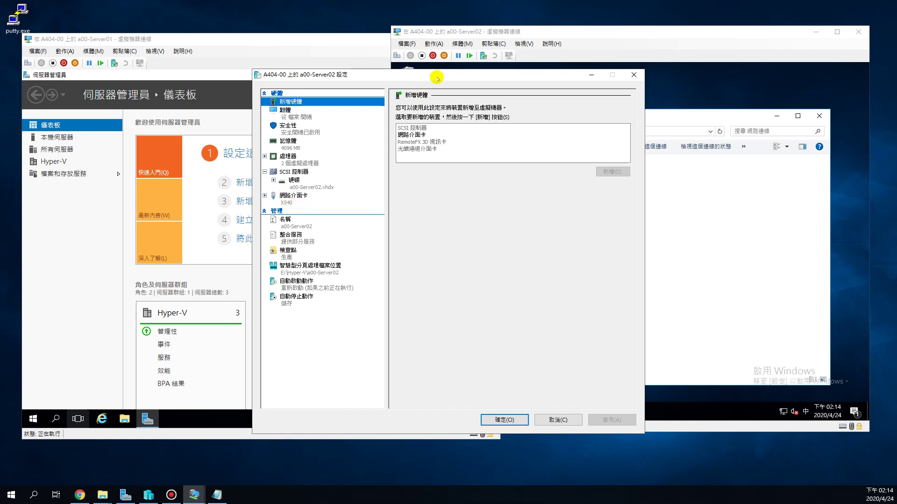
Switch to the host's Server Manager, open its network connections from the local server properties, and select the 乙太網路 adapter
click(125, 496)
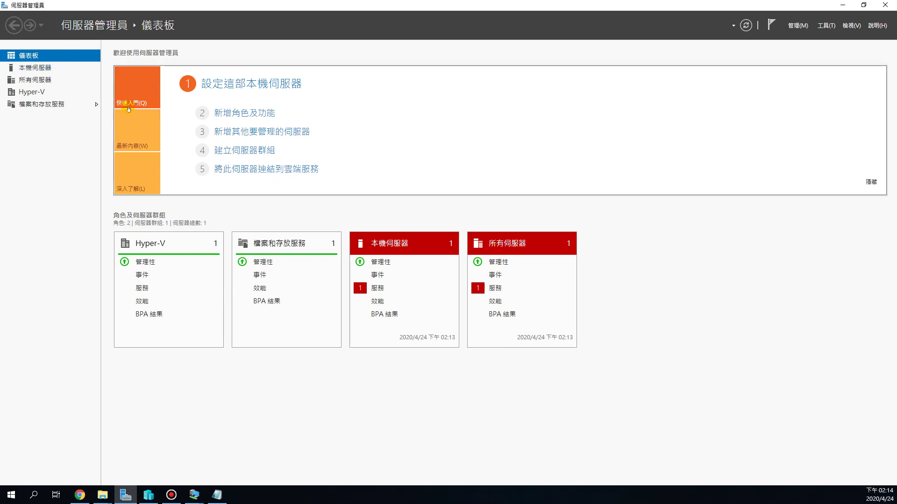
click(27, 67)
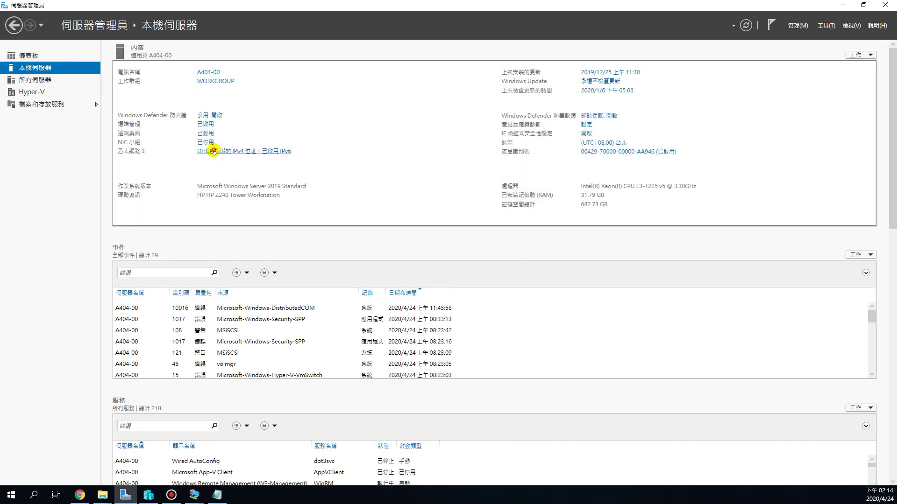
click(213, 150)
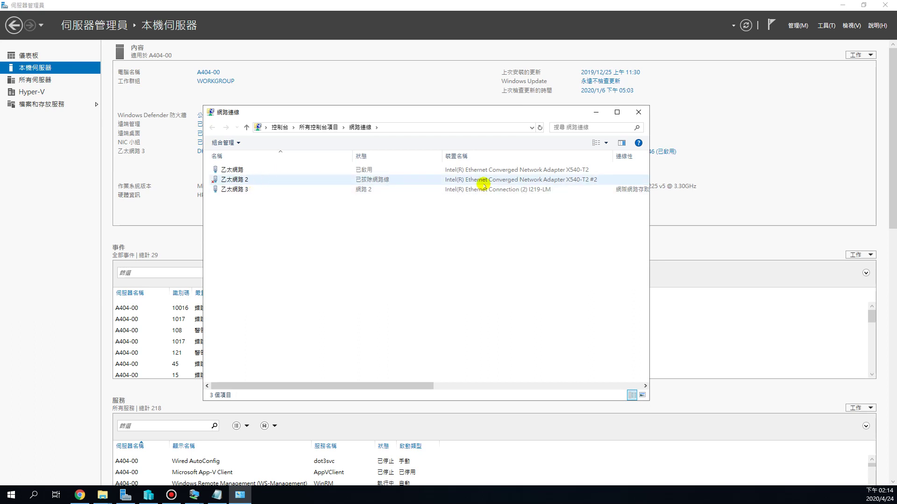
click(565, 169)
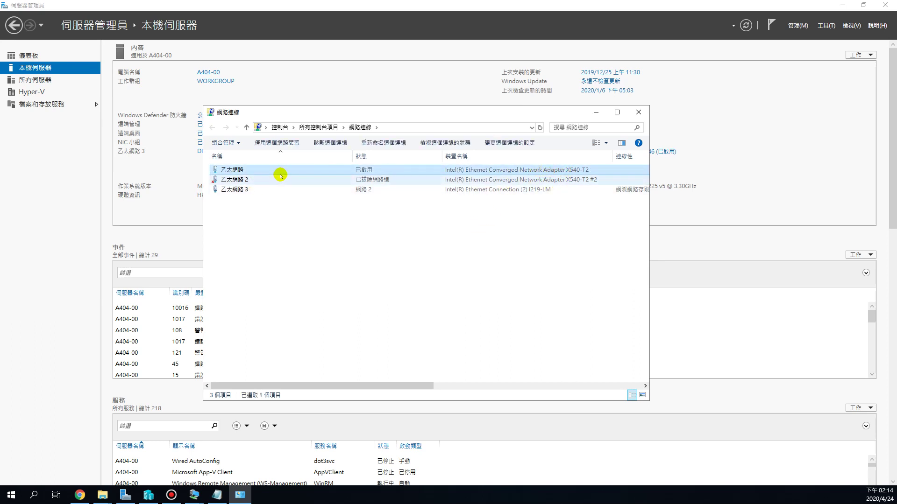
Switch to Hyper-V Manager and show the X540 switch's properties in the virtual switch manager
click(148, 495)
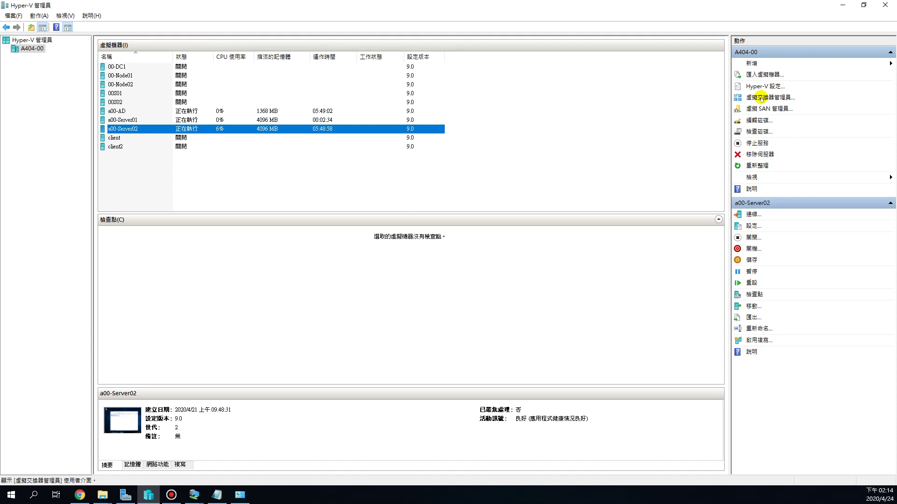
click(762, 98)
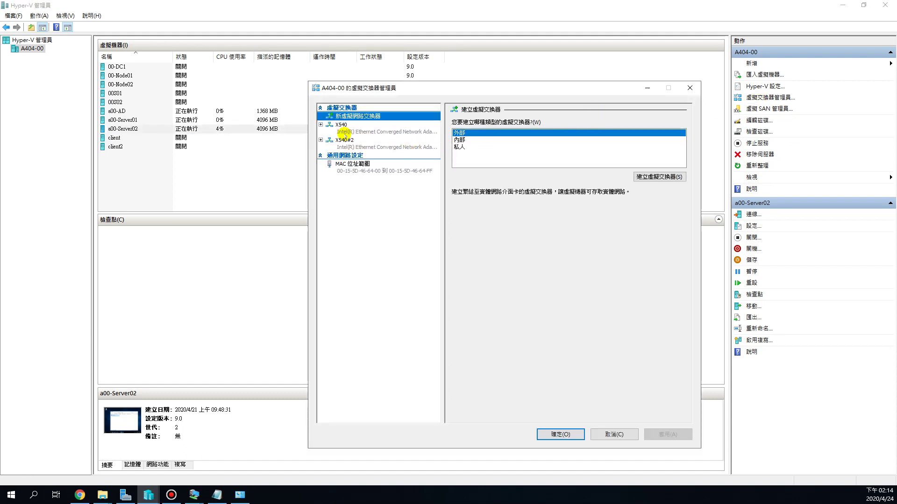
click(342, 129)
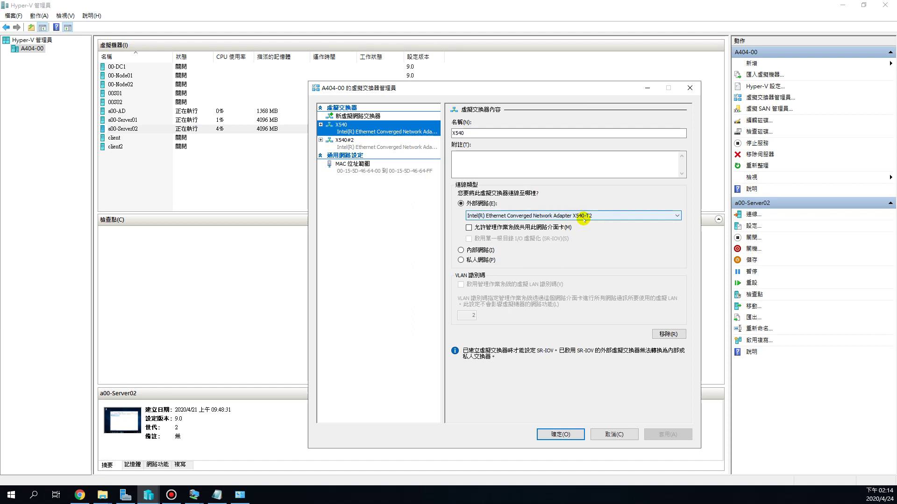
Place the host's Network Connections window below the X540 switch's adapter setting and open the properties of the 乙太網路 adapter
click(246, 489)
drag(438, 112, 513, 237)
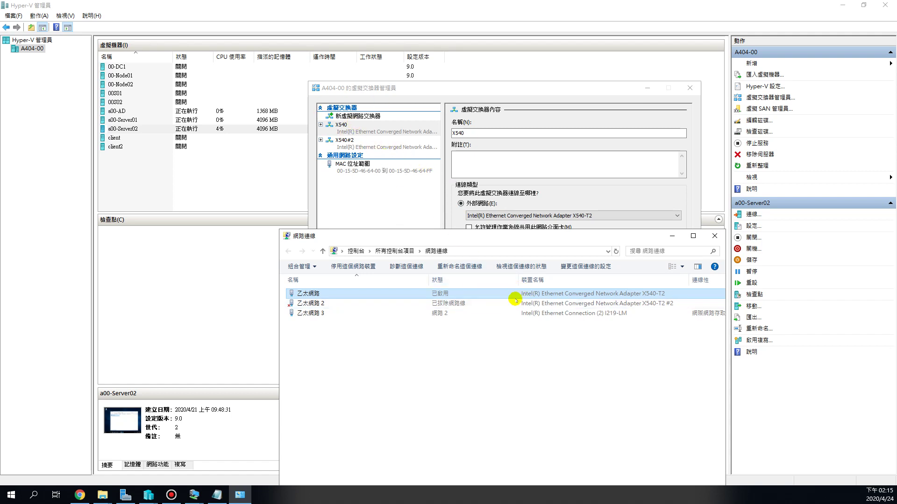
ctrl+click(322, 301)
right_click(318, 293)
click(372, 380)
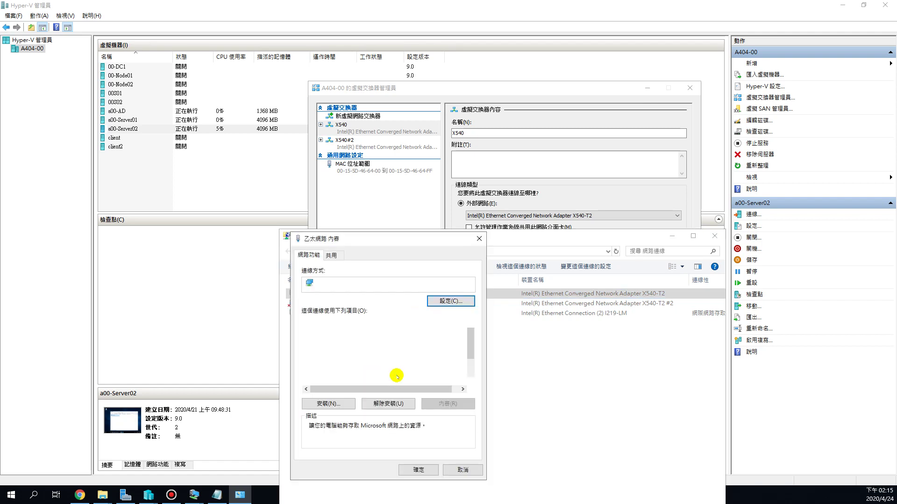
Review which protocols and services are enabled for the X540-T2 adapter, including the Hyper-V Extensible Virtual Switch, and close its properties without changes
drag(386, 244, 428, 120)
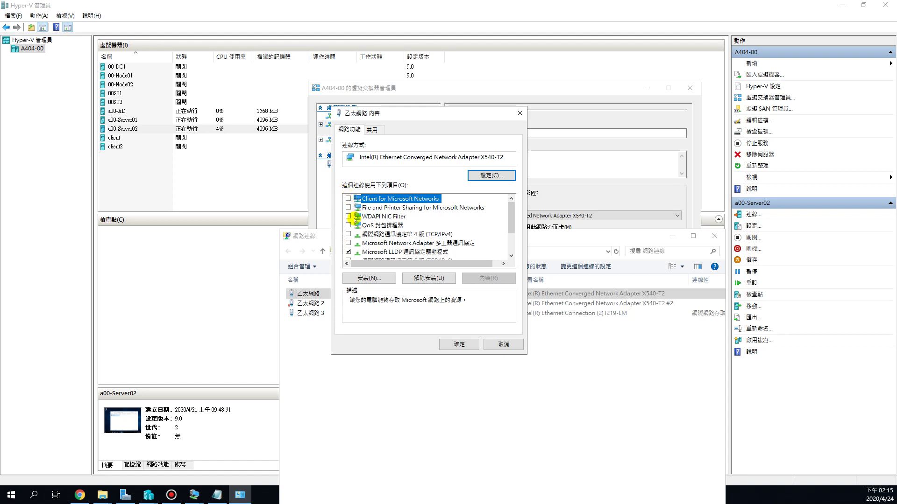
drag(511, 220, 511, 243)
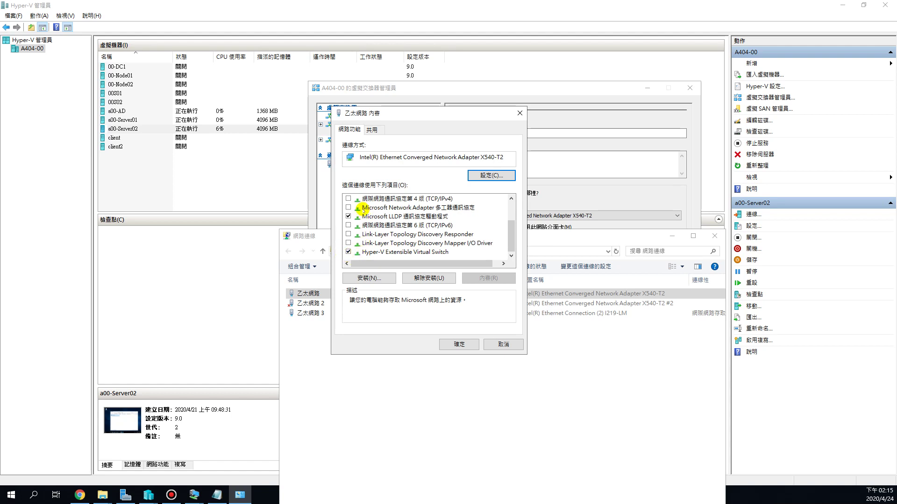
scroll(366, 210, up, 2)
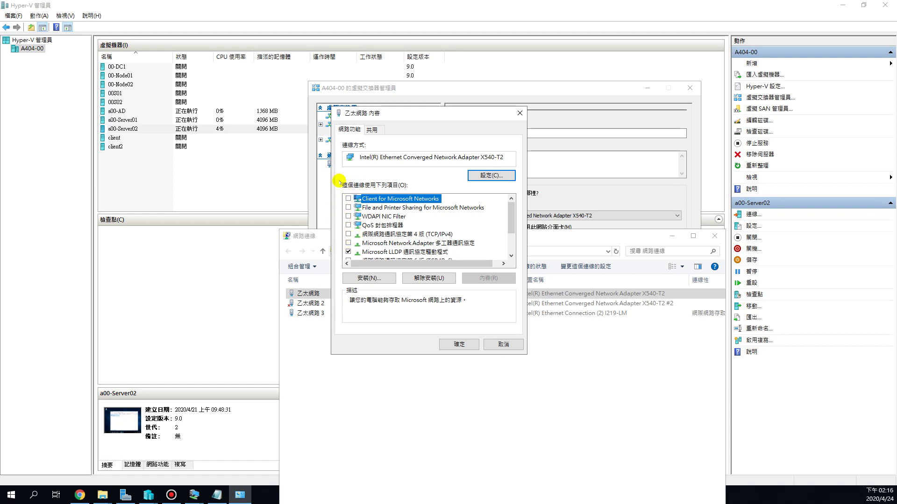
drag(511, 210, 510, 221)
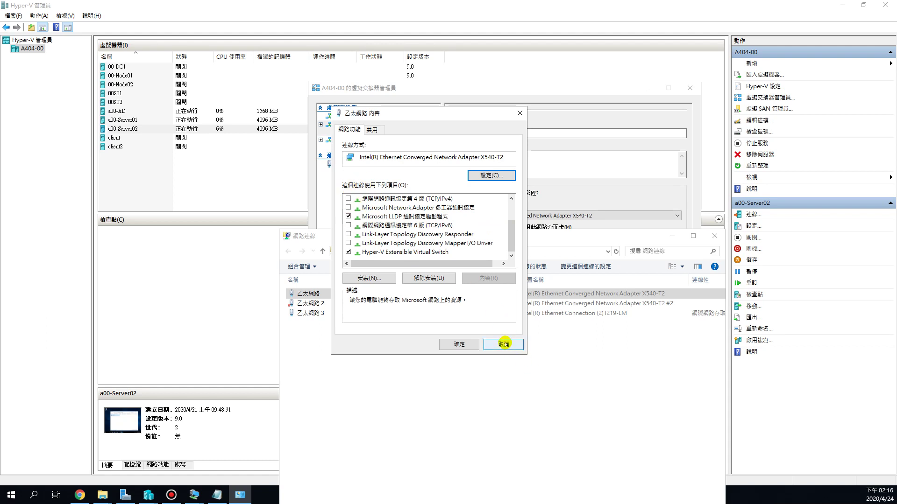
click(504, 344)
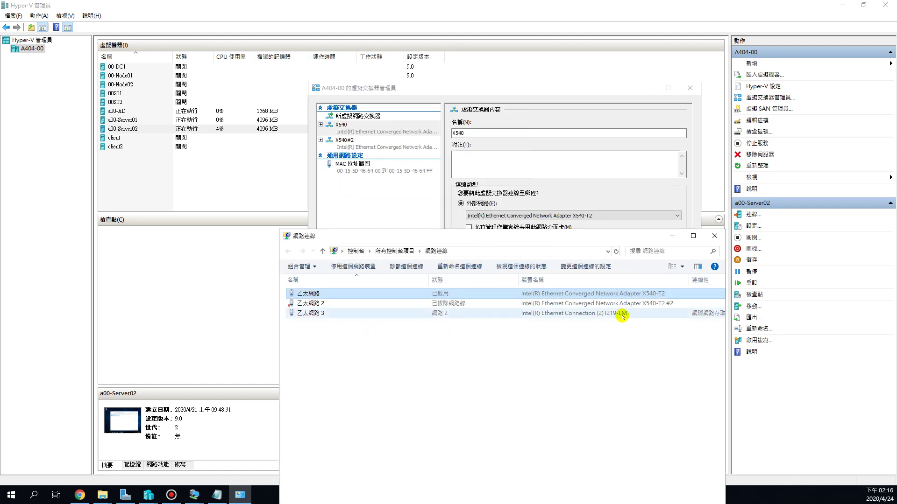
Review the protocols and services enabled for the 乙太網路 3 adapter (I219-LM), and close its dialogs without changes
click(621, 314)
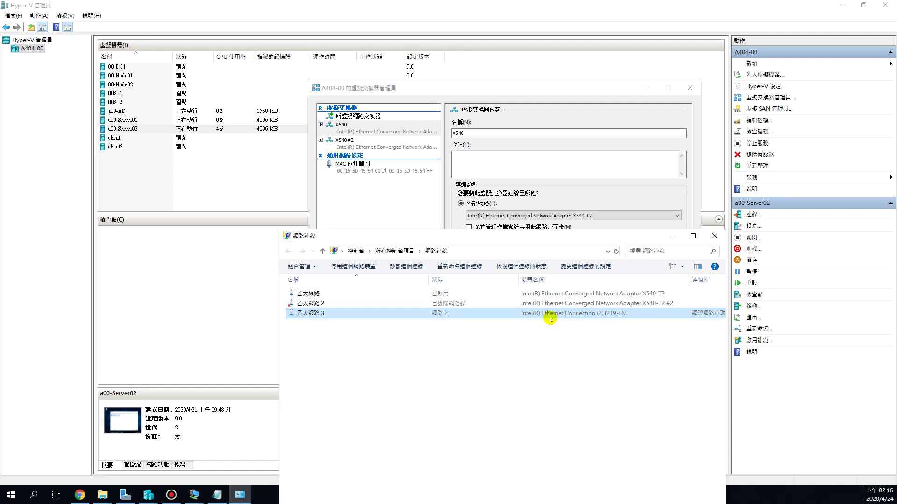
double_click(551, 322)
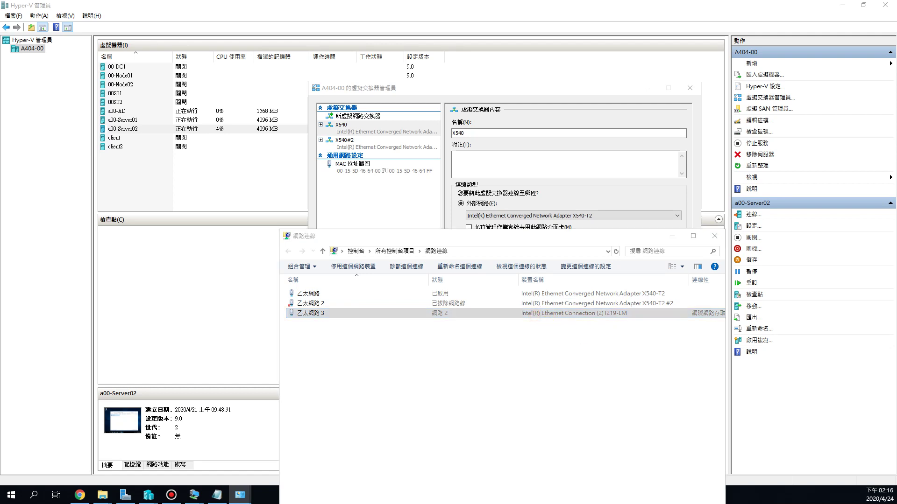
click(380, 329)
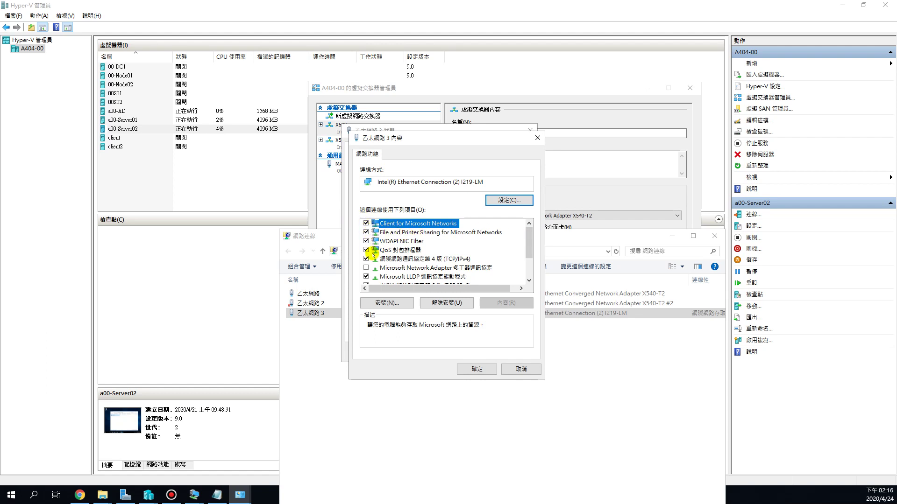
drag(528, 239, 523, 265)
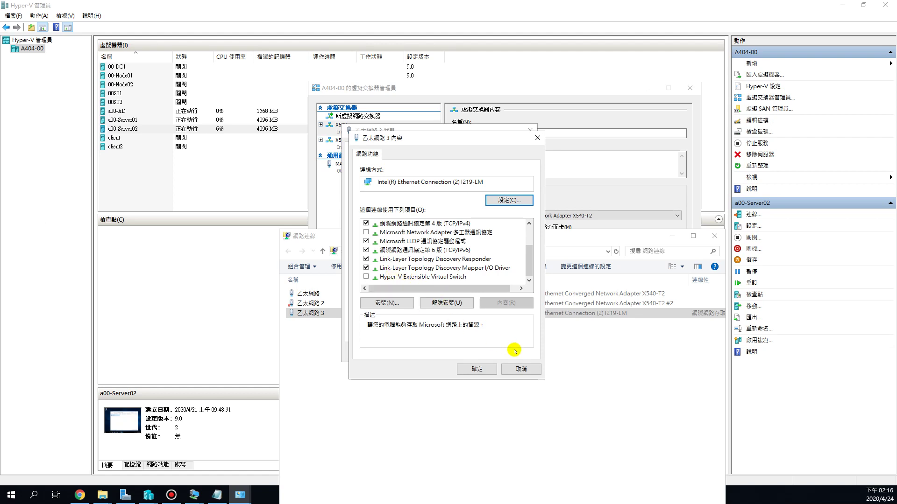
click(519, 370)
click(510, 353)
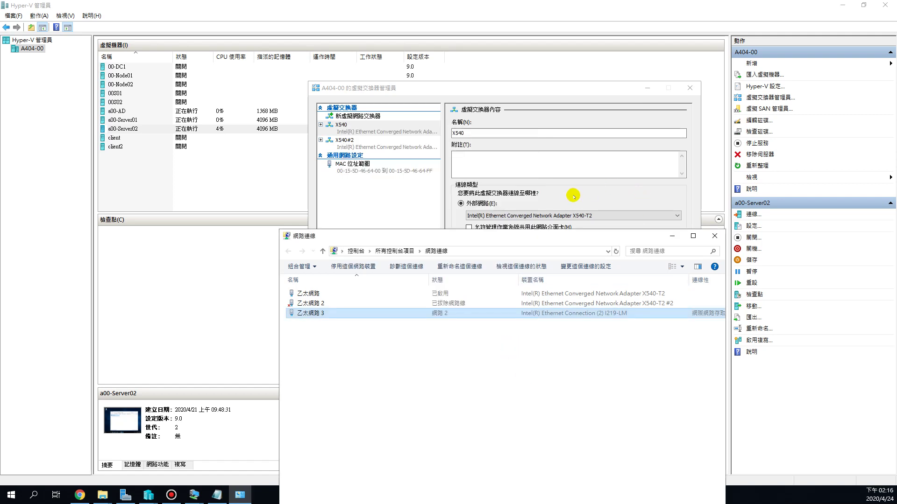
Show the X540#2 virtual switch's properties and move the Network Connections window aside to check the assigned external adapter
click(355, 141)
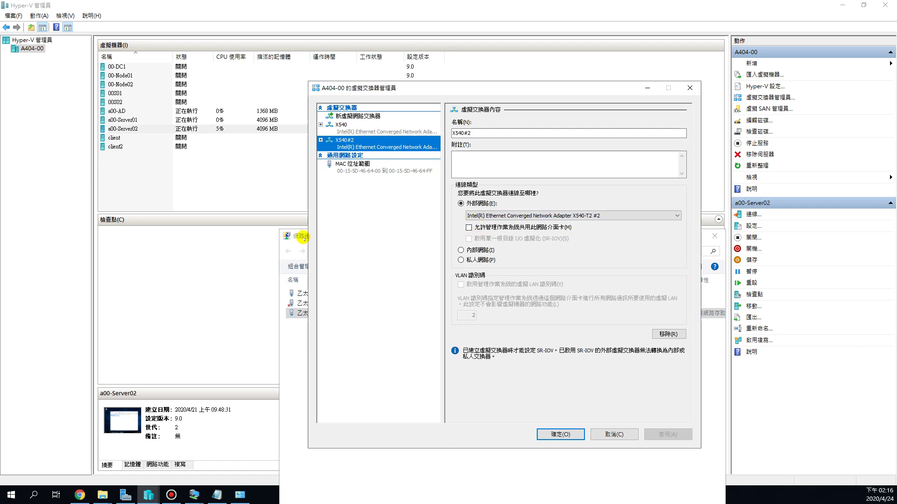
drag(303, 235, 124, 229)
click(621, 294)
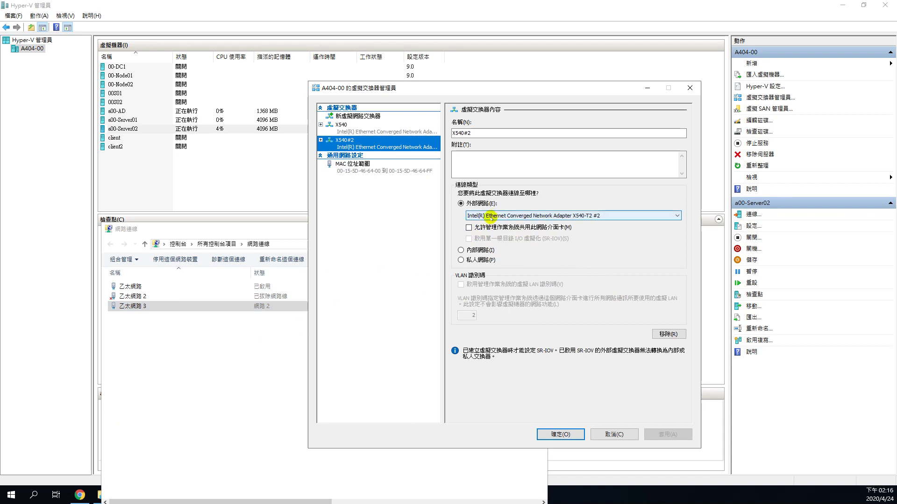
Inspect the enabled items in the properties of the 乙太網路 2 adapter, and close the dialog without changes
click(202, 335)
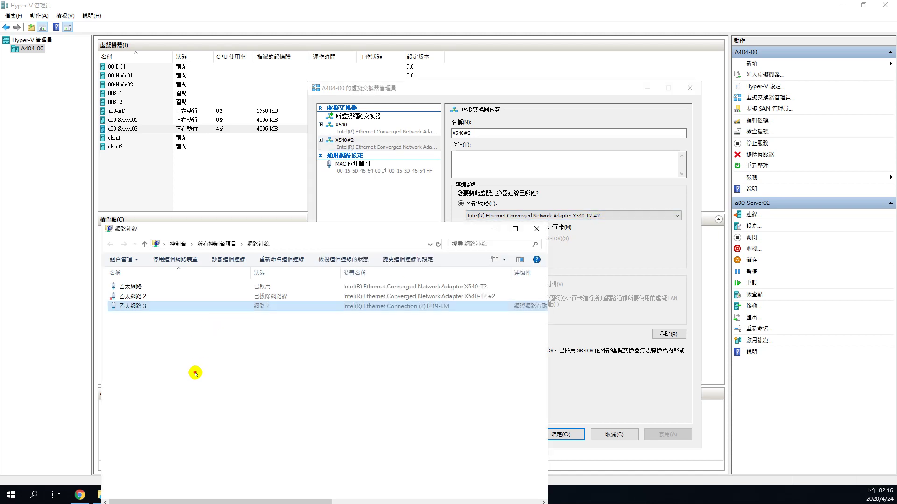
click(279, 296)
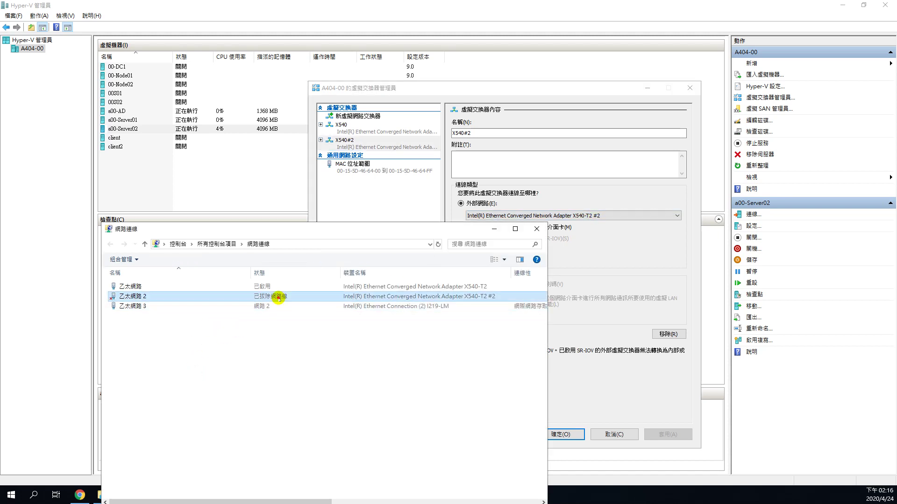
right_click(418, 298)
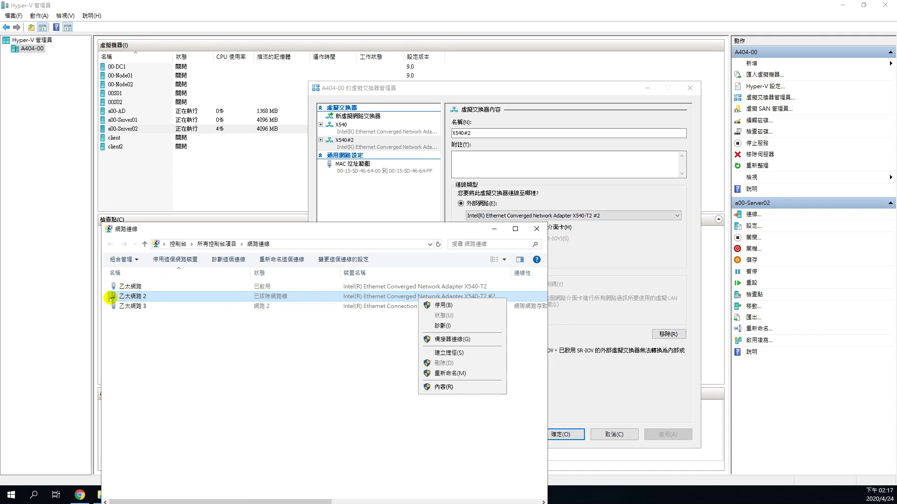
click(456, 387)
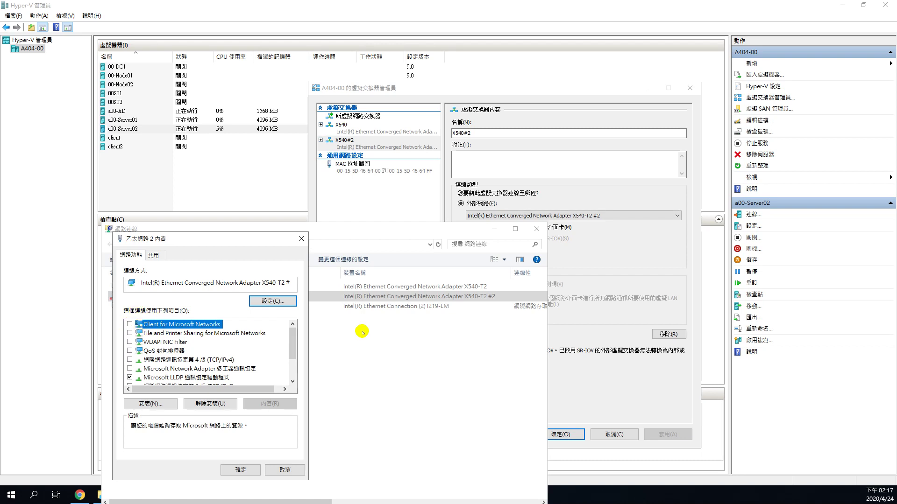
click(298, 241)
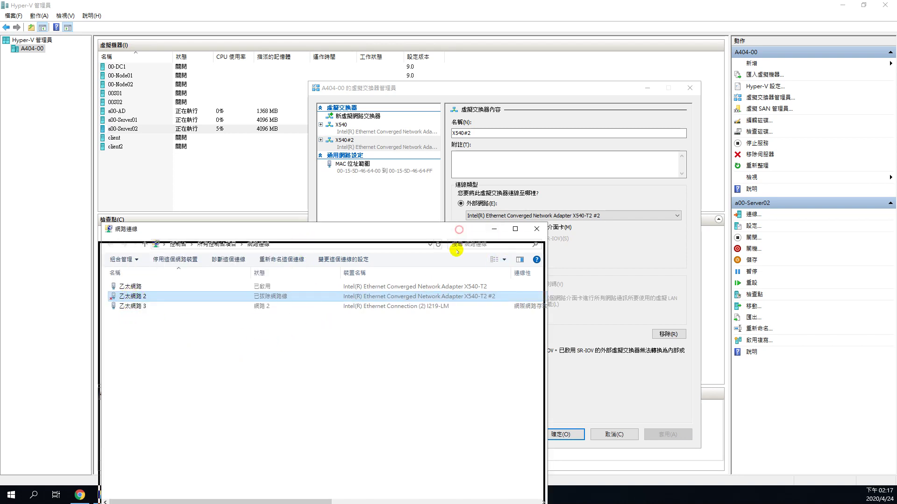
Allow the management operating system to share the X540#2 virtual switch's network adapter, and apply the change
drag(456, 232, 457, 248)
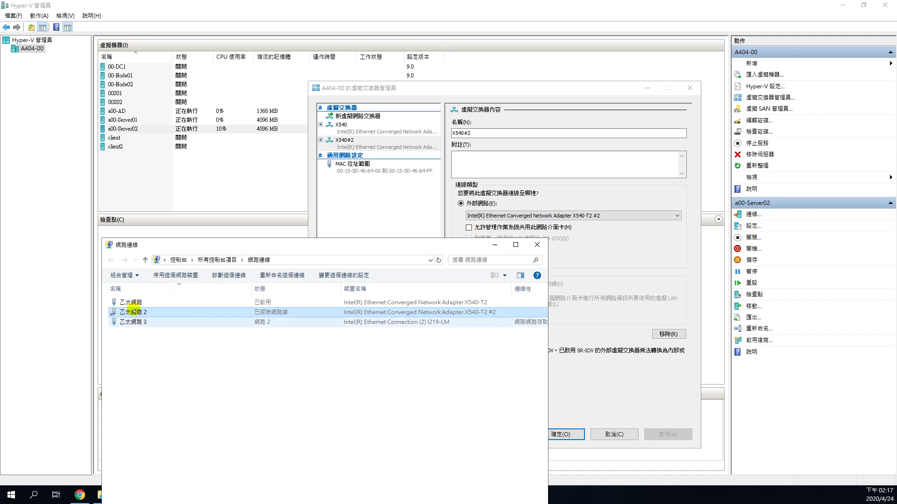
click(468, 228)
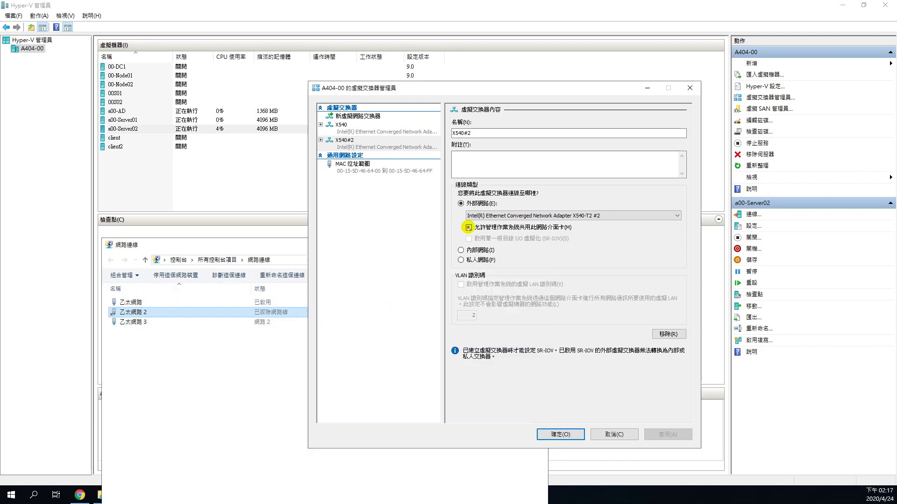
click(660, 434)
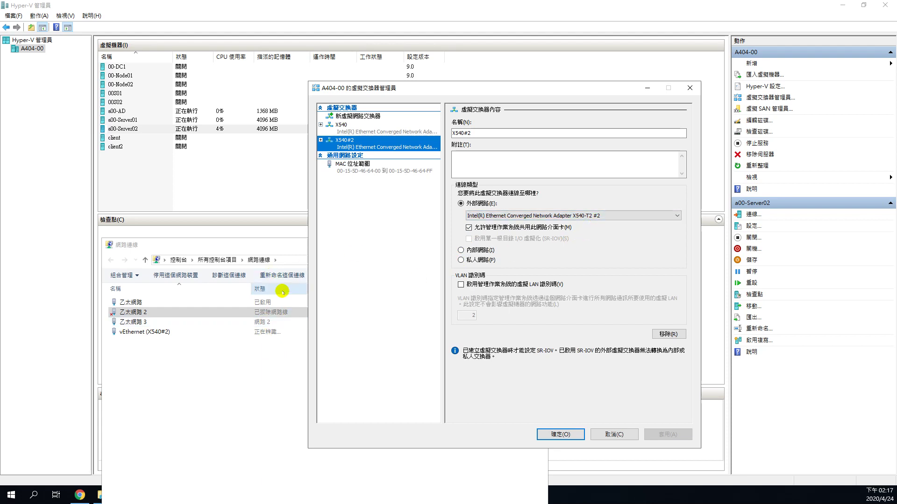
Inspect the protocols and services enabled in the vEthernet (X540#2) adapter's properties, including the Hyper-V Extensible Virtual Switch, and close them without changes
click(155, 332)
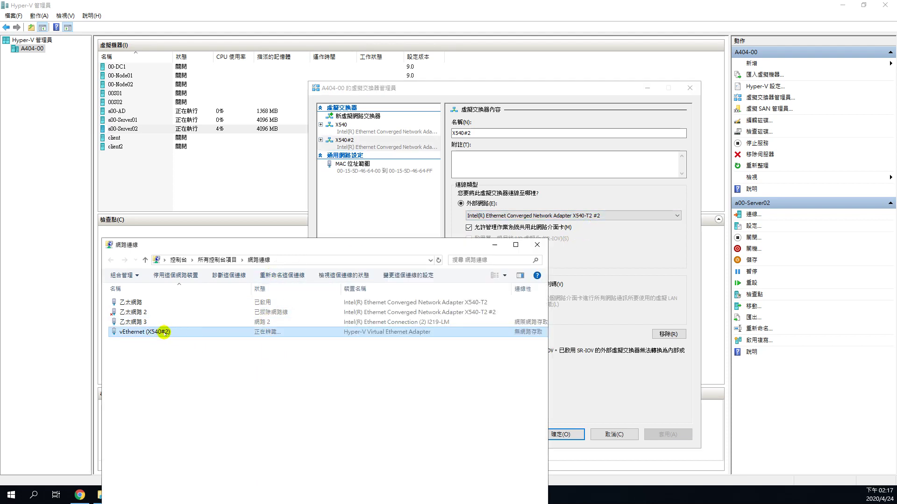
right_click(164, 332)
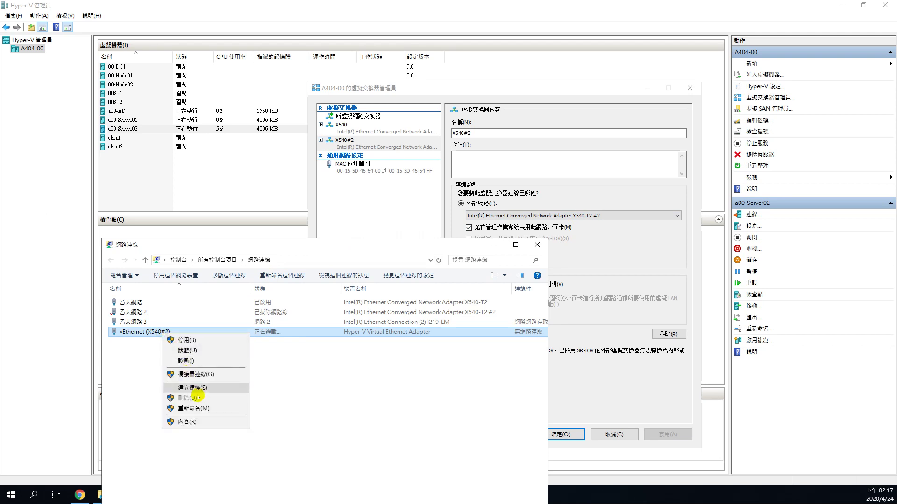
click(203, 424)
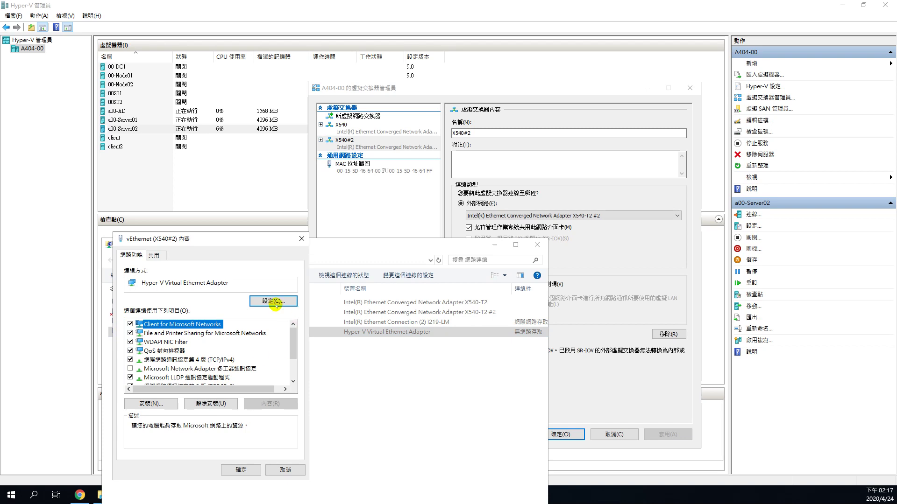
drag(248, 240, 412, 229)
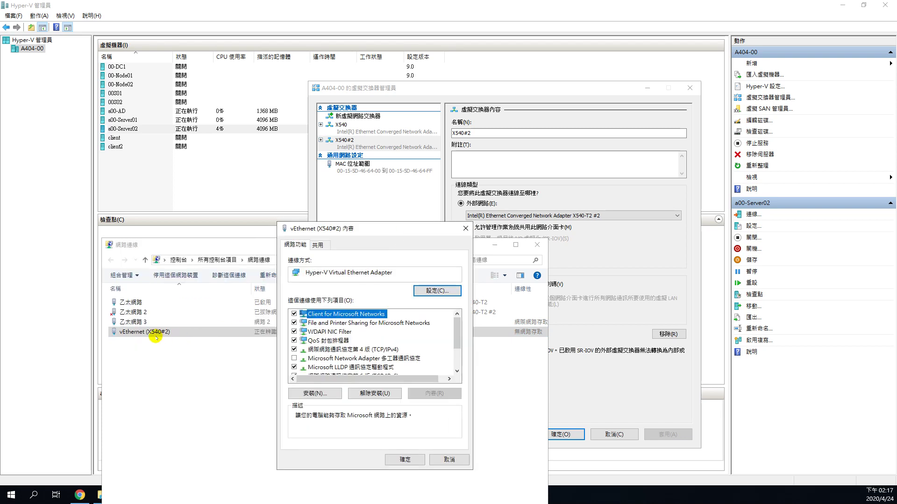
drag(458, 329, 455, 358)
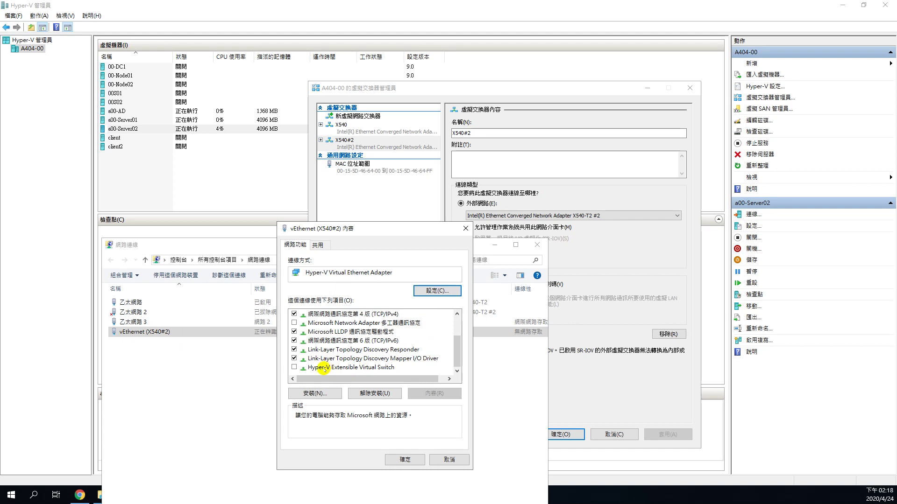
click(447, 460)
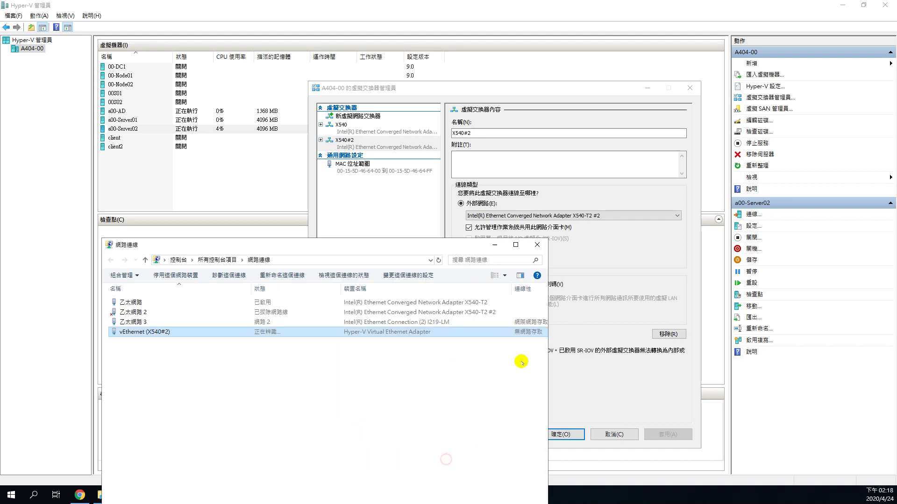
Turn off management operating system sharing of the network adapter for the X540#2 virtual switch and apply the change
click(623, 342)
click(467, 227)
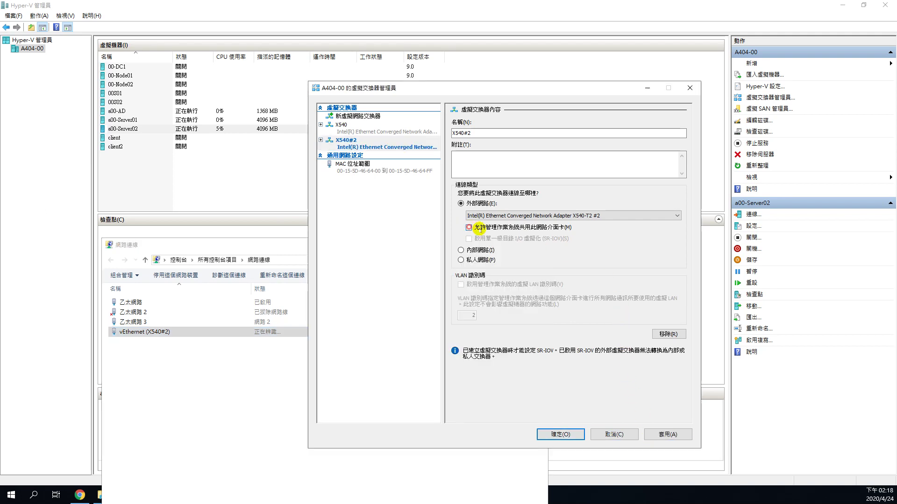
click(665, 433)
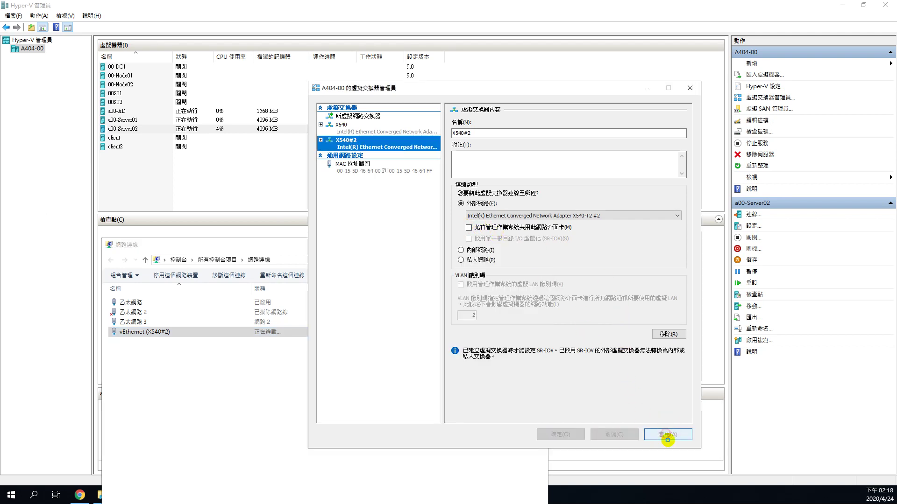
click(527, 287)
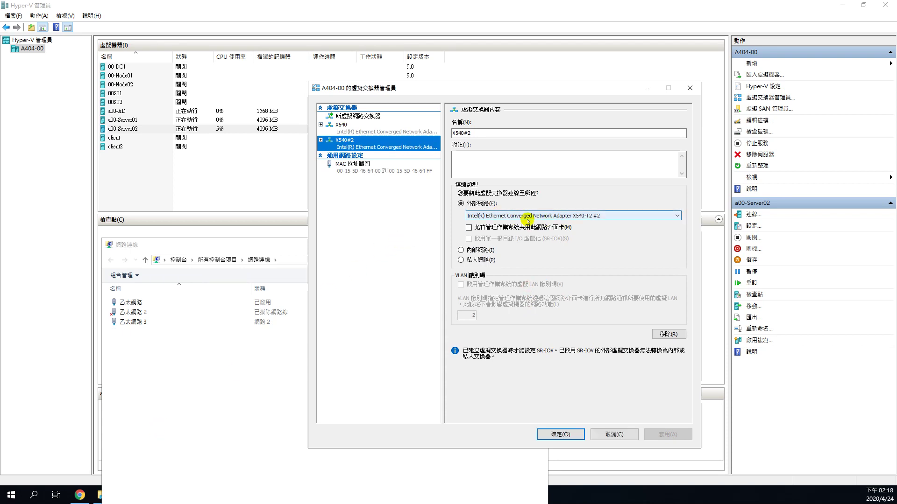
Recheck which items are enabled in the 乙太網路 2 adapter's properties, and close the dialog without changes
click(220, 371)
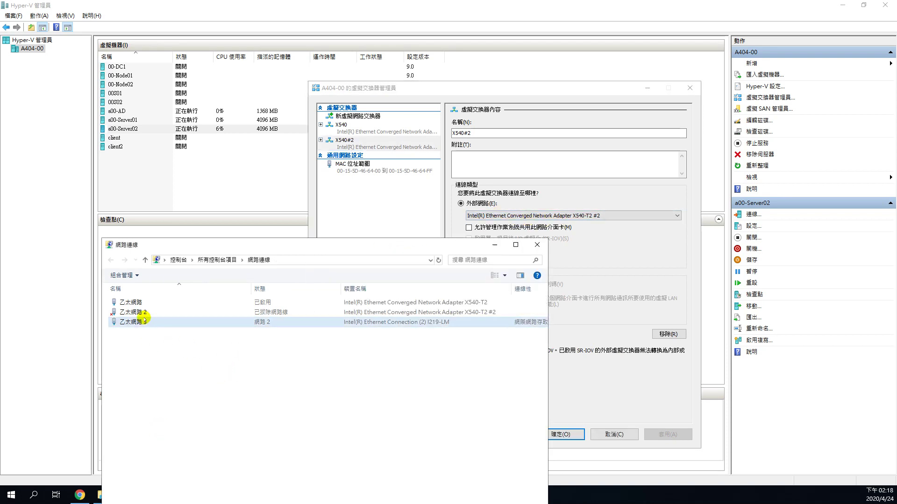
click(140, 312)
right_click(196, 313)
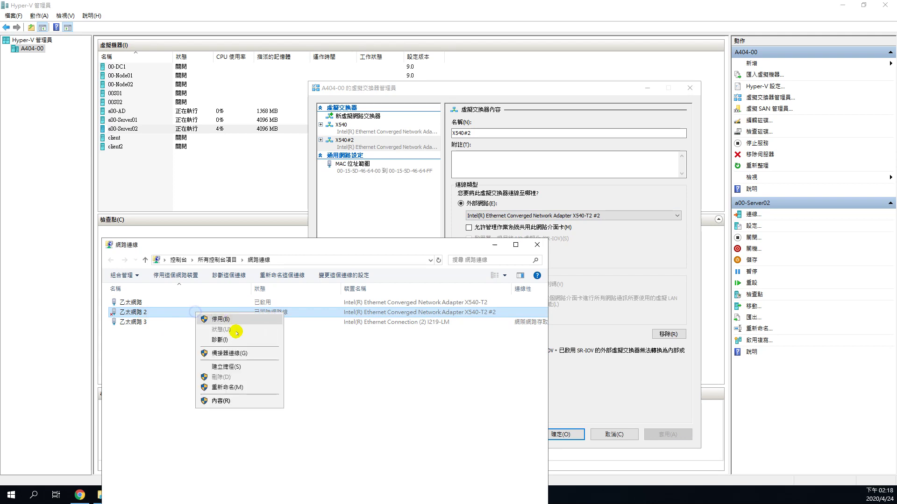
click(237, 402)
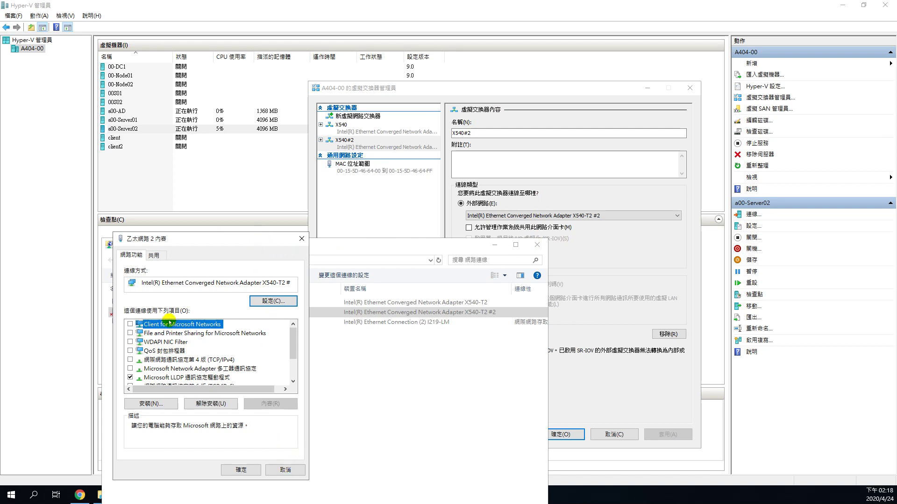
click(288, 469)
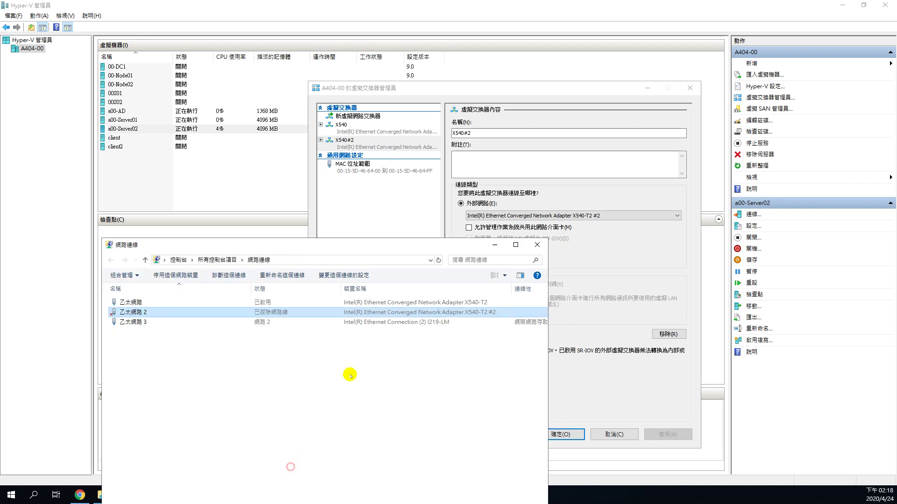
Close the Network Connections window and accept the virtual switch manager settings
click(537, 245)
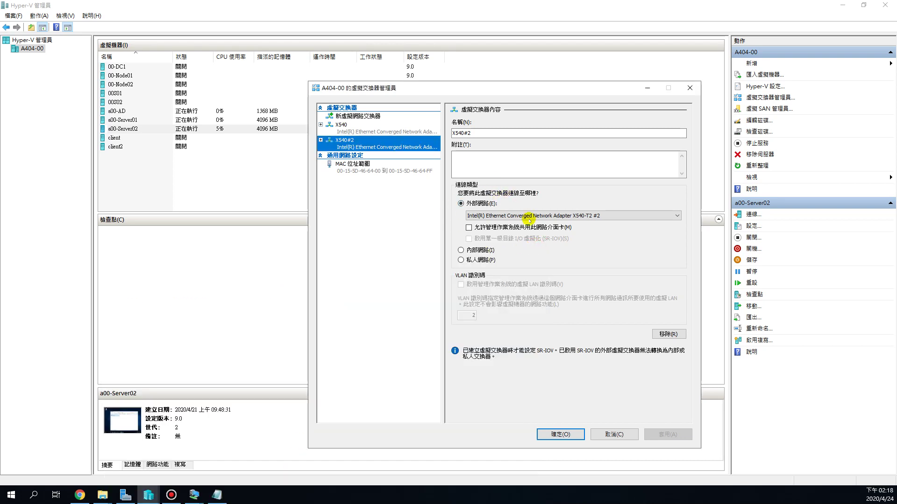
click(563, 433)
click(551, 198)
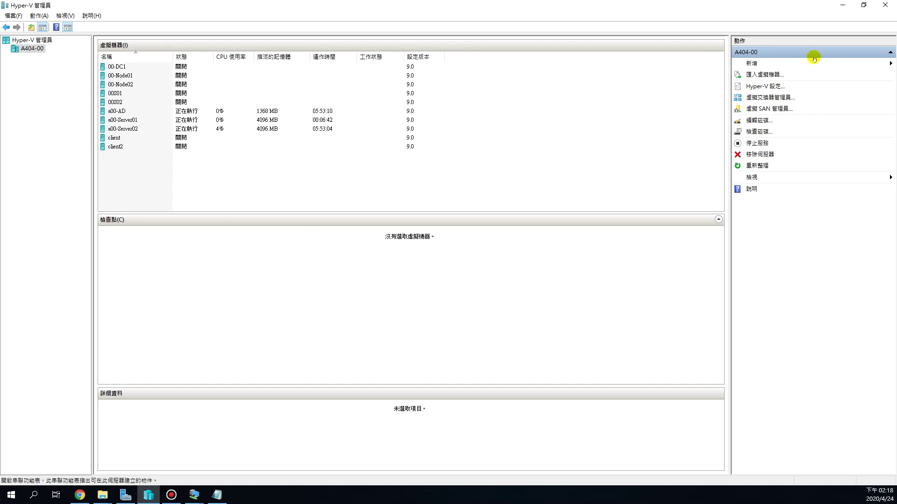
Minimize Hyper-V Manager and Server Manager, cancel the a00-Server02 settings, and bring up Failover Cluster Manager inside the a00-Server02 virtual machine
click(844, 6)
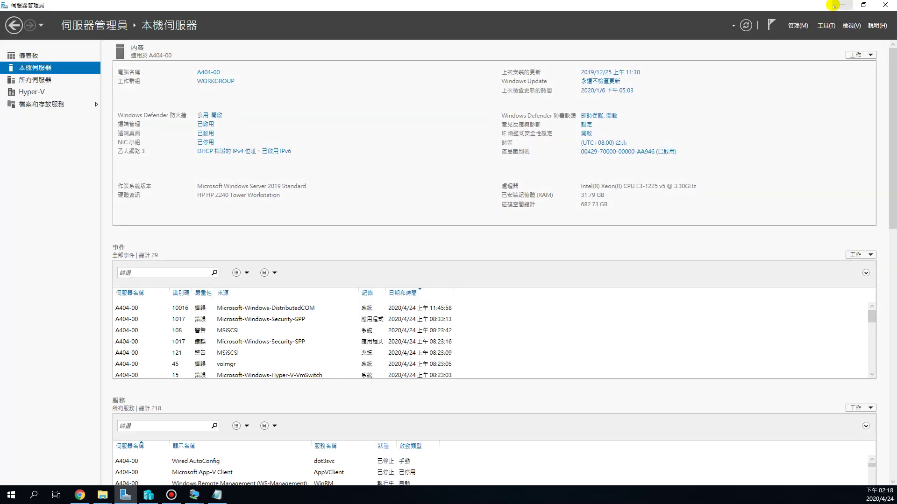
click(838, 9)
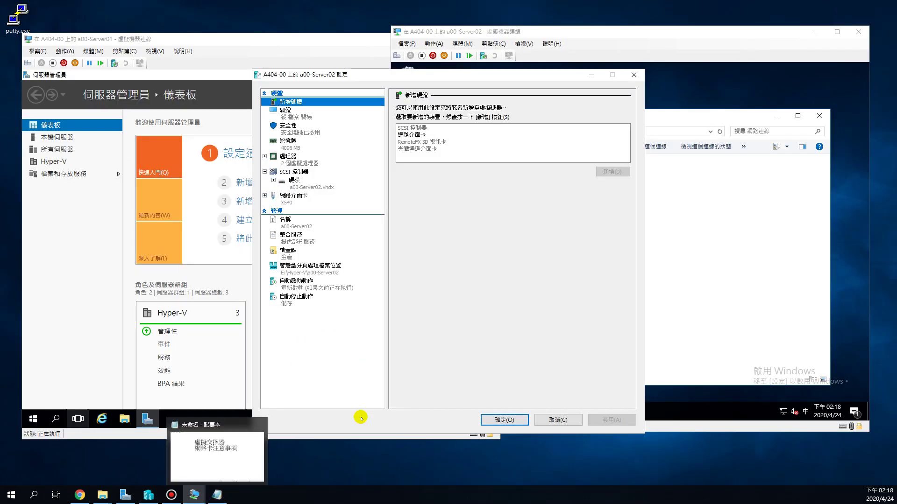
click(564, 421)
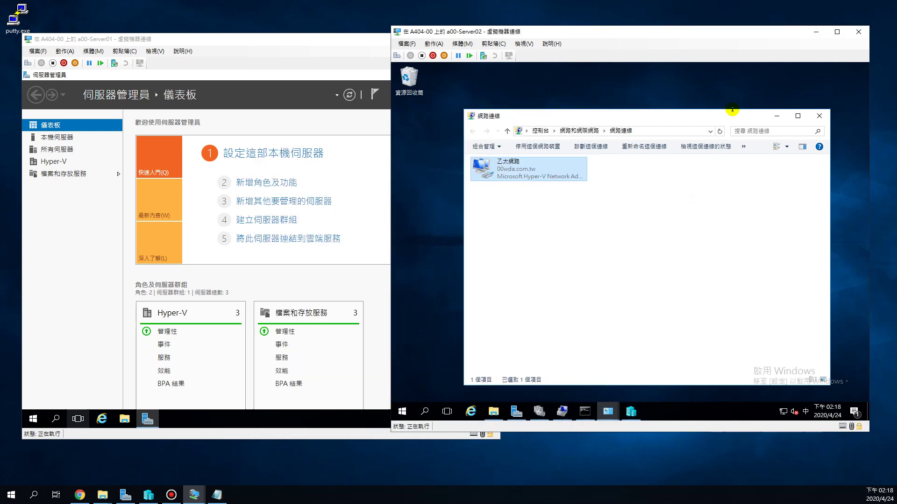
click(539, 411)
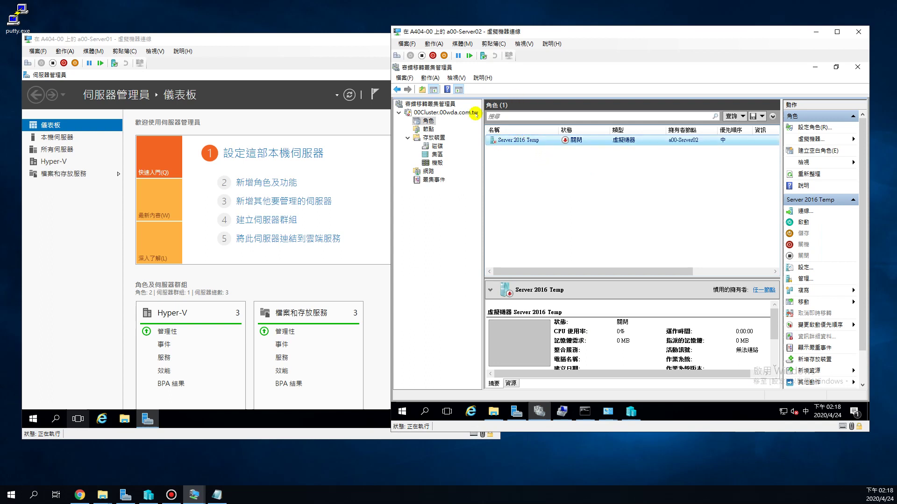
Switch to Notepad, replace the two-line topic title with 角色使用, and minimize the note
click(218, 497)
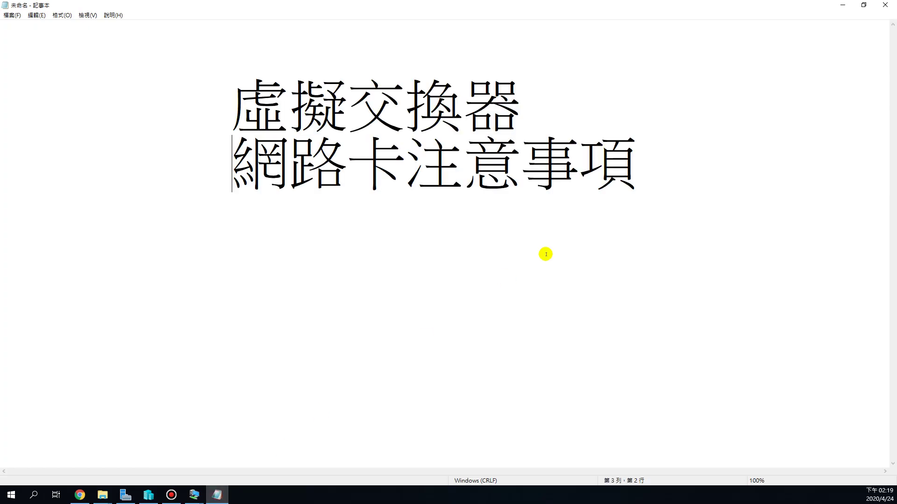
drag(224, 98, 731, 167)
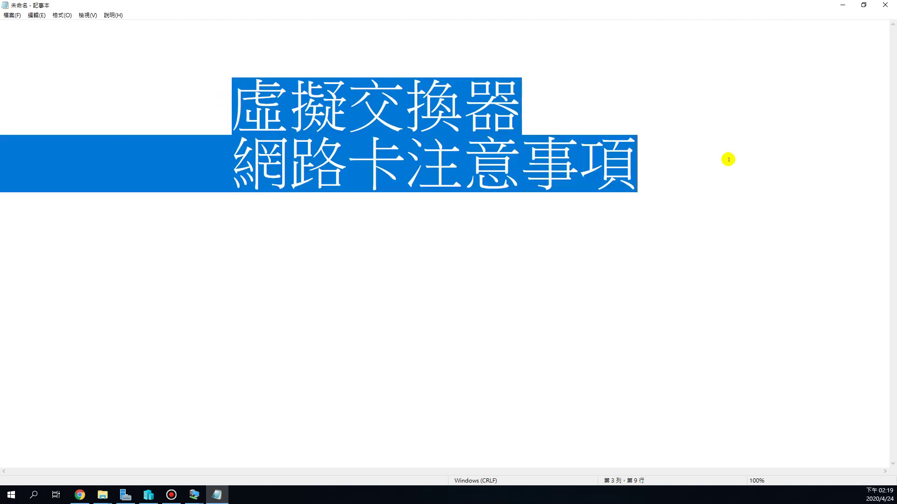
key(BackSpace)
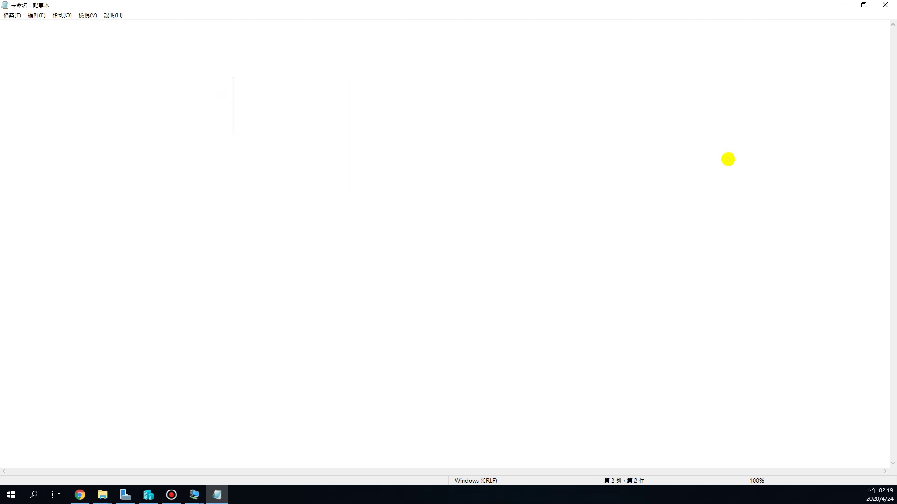
text(角社)
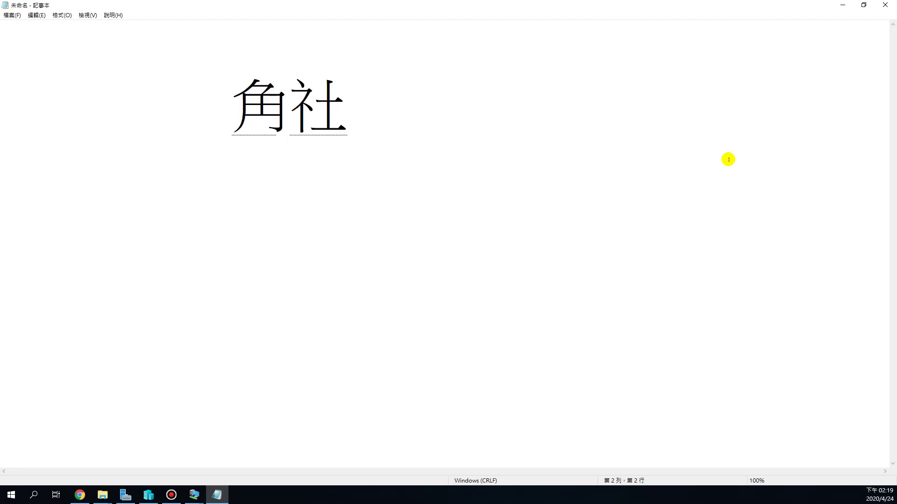
key(Down)
key(BackSpace)
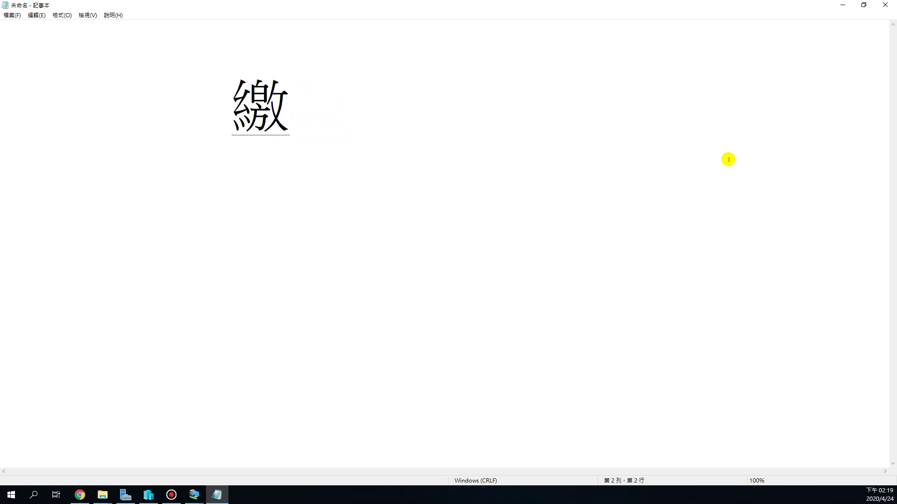
text(色)
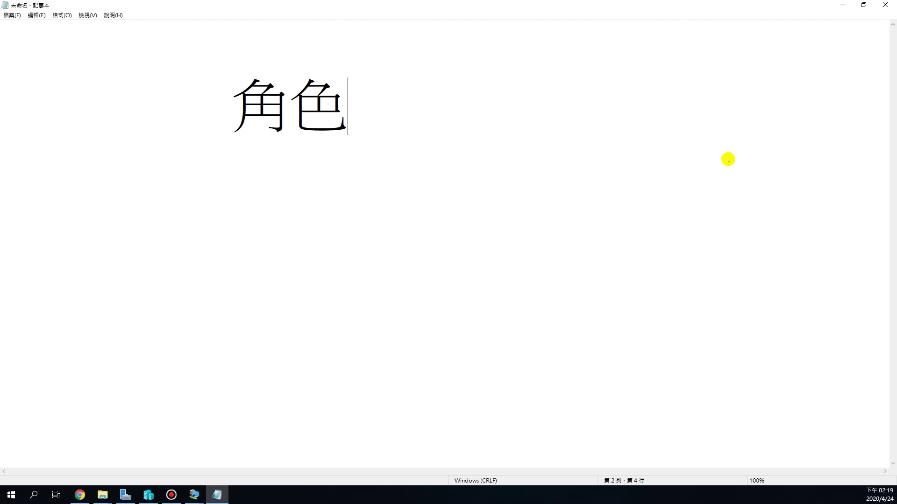
text(使用)
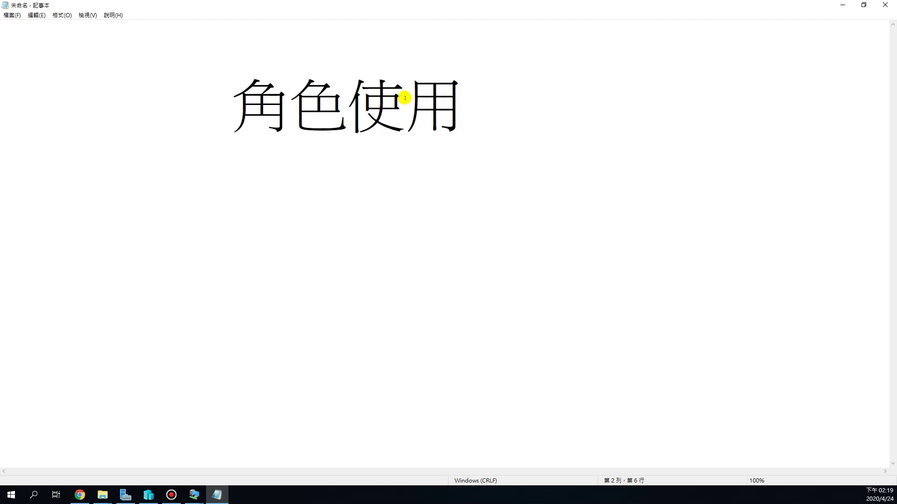
click(843, 5)
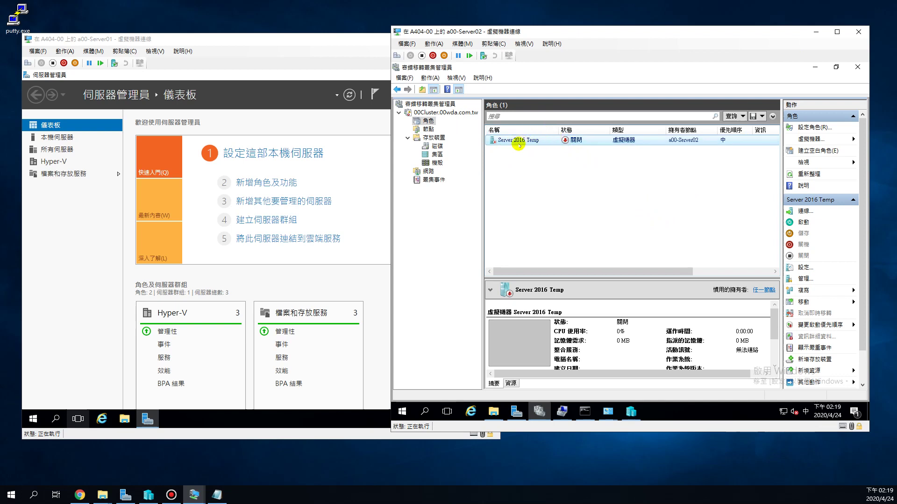
Check the cluster's disk assignments, and examine the virtual hard disk path in the Server 2016 Temp role's settings
click(437, 145)
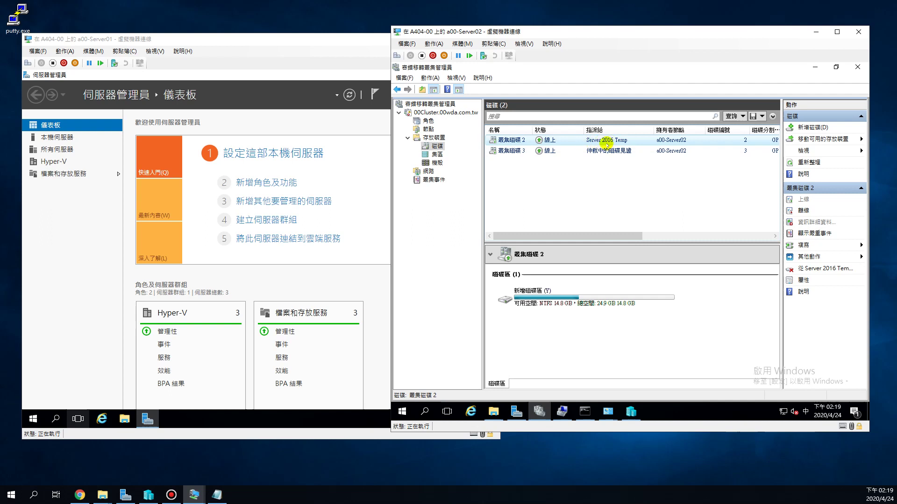
click(428, 121)
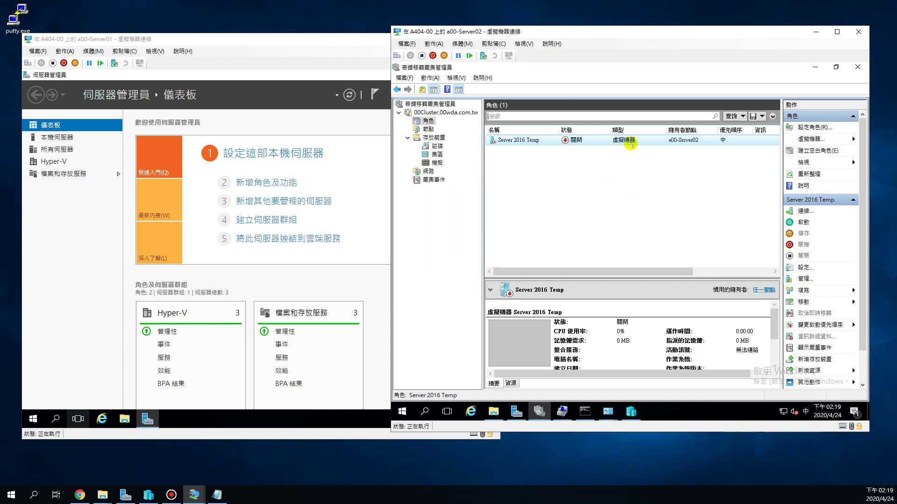
click(544, 140)
right_click(545, 143)
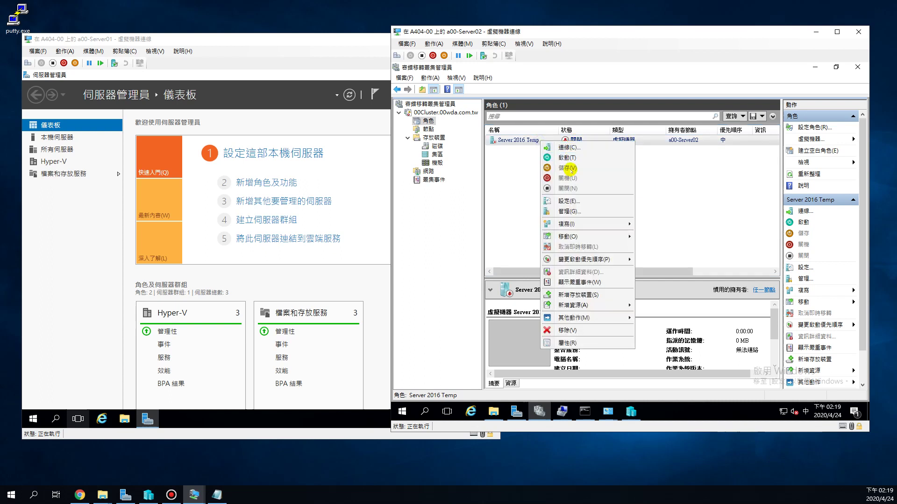
click(578, 203)
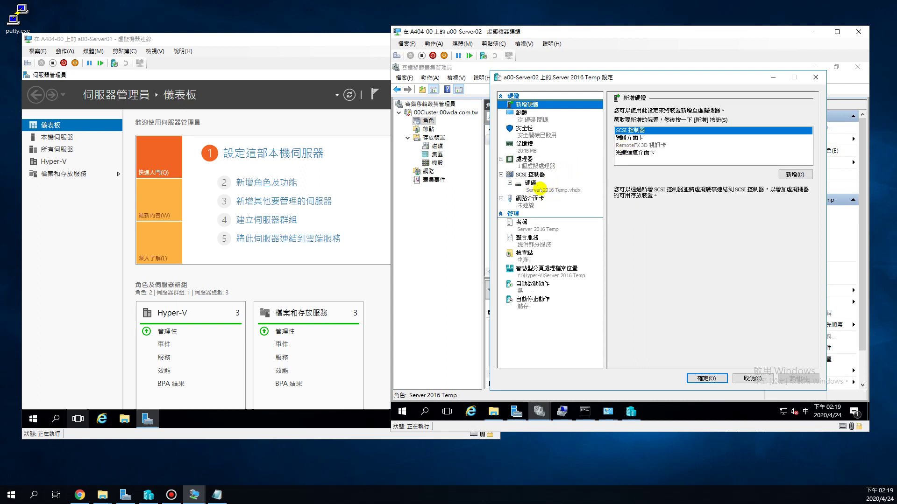
click(537, 183)
drag(646, 182, 745, 181)
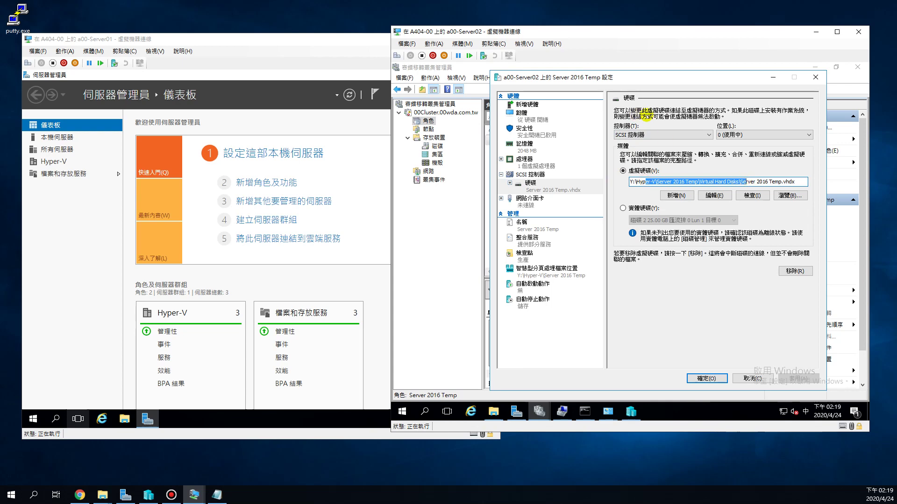
Cancel the virtual machine settings and remove 叢集磁碟 2 from the Server 2016 Temp role, confirming the removal
click(759, 379)
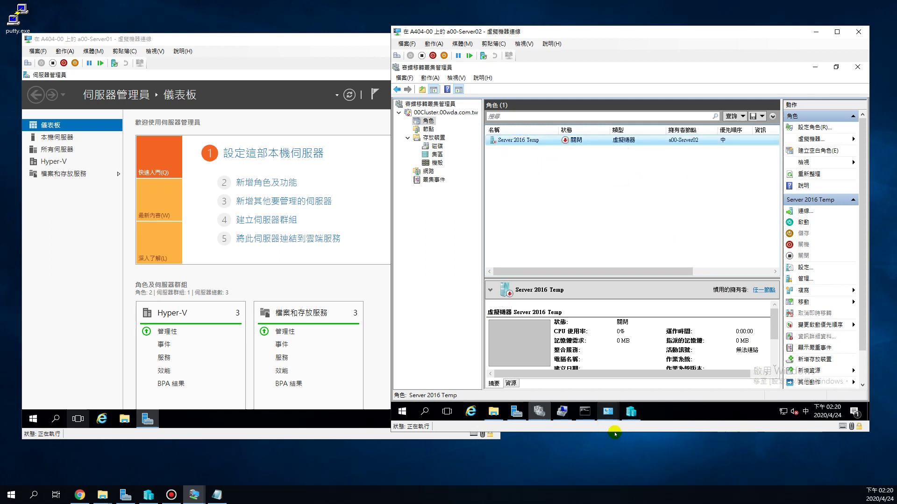
mouse_move(628, 417)
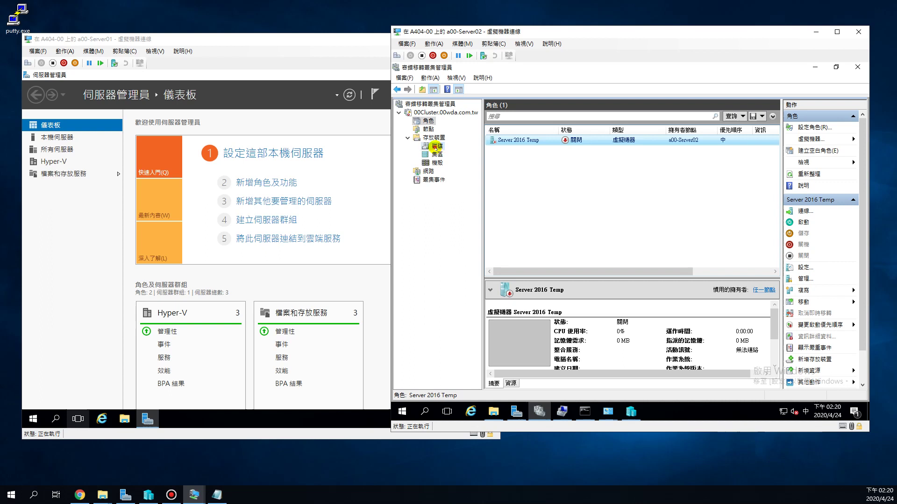
click(436, 146)
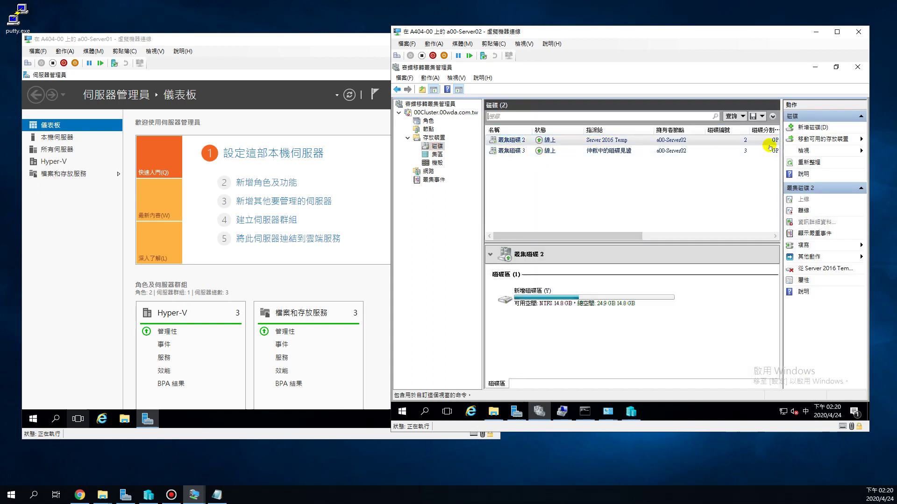
right_click(614, 142)
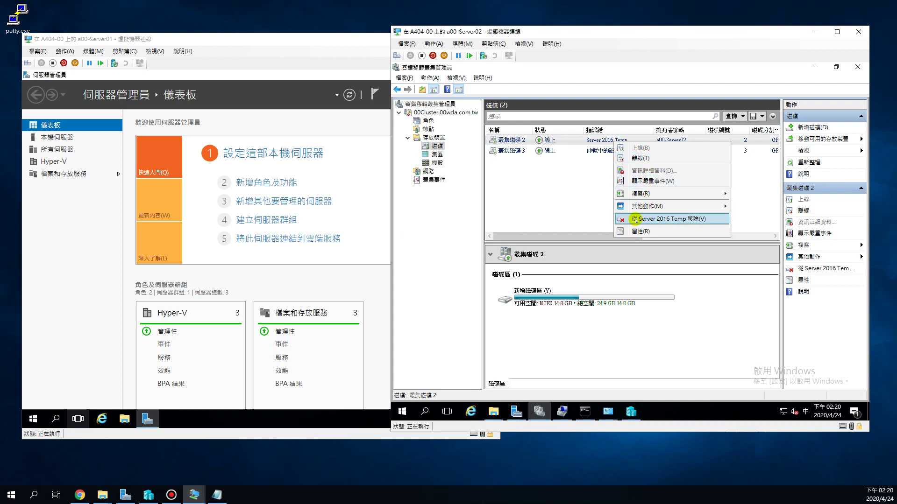
click(680, 222)
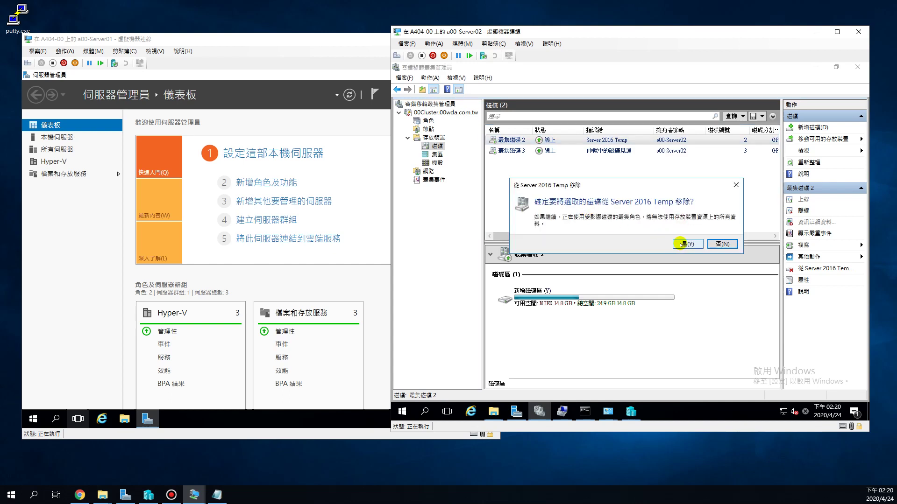
click(686, 241)
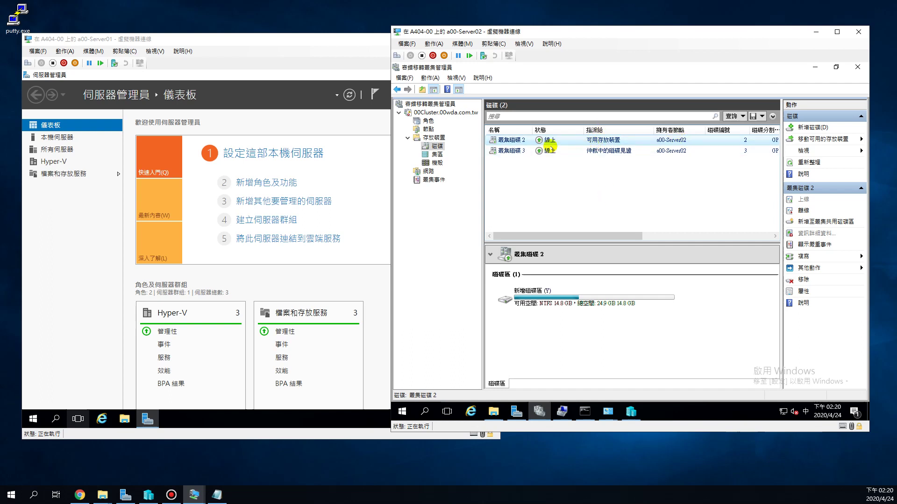
Check Server 2016 Temp in the cluster roles and in Hyper-V Manager, and view the drives in File Explorer
click(427, 120)
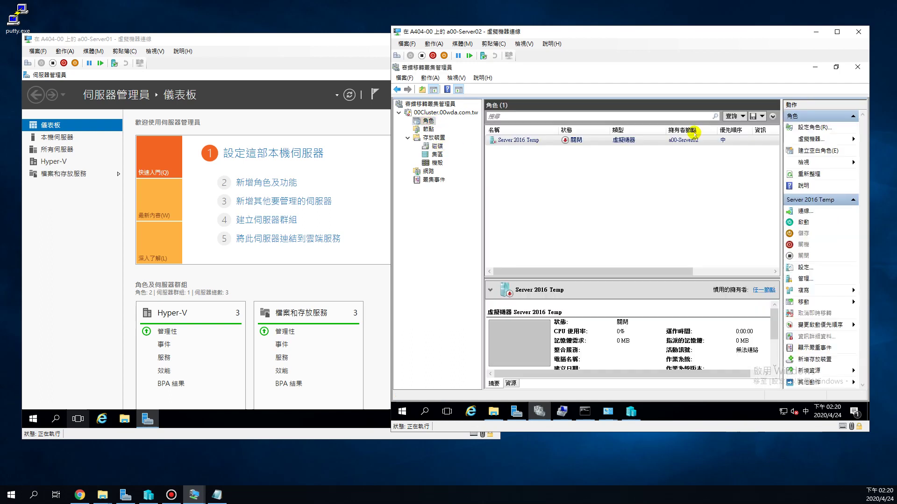
click(631, 412)
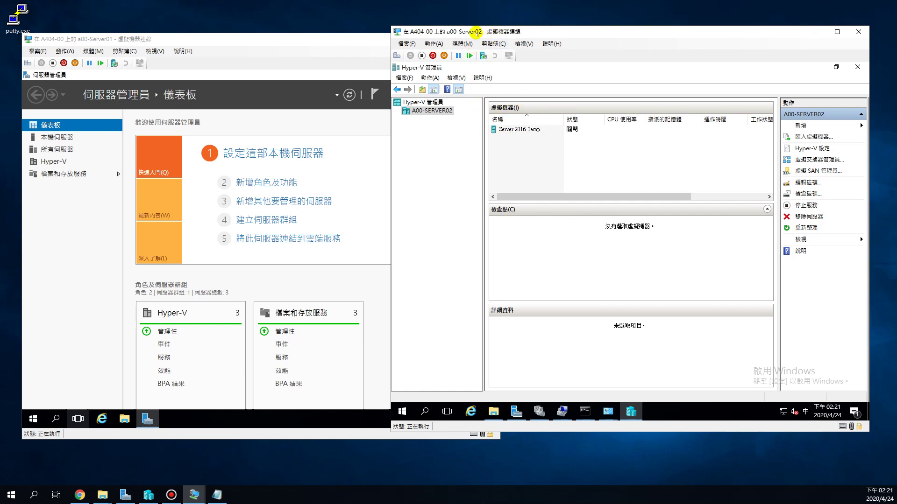
click(518, 131)
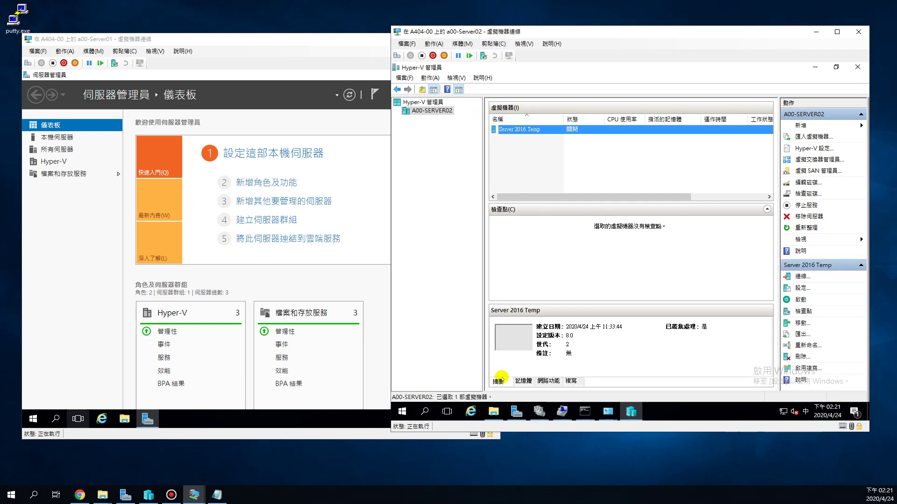
click(493, 412)
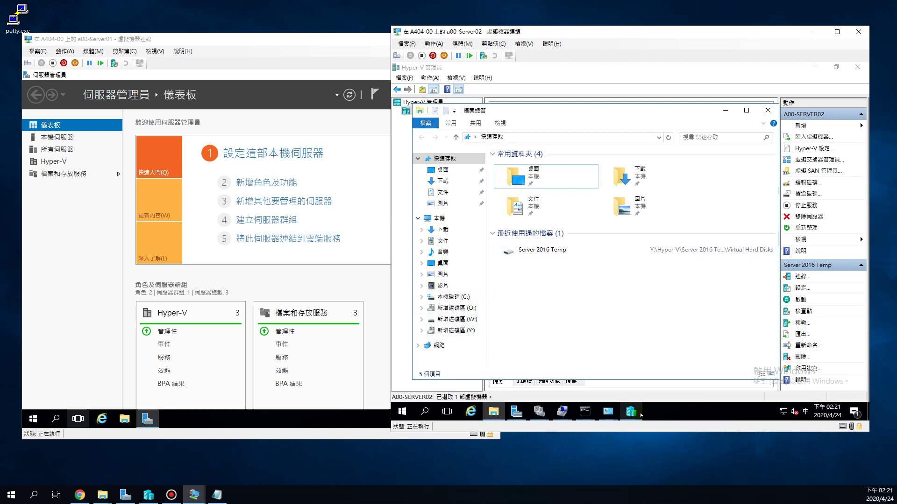
Return to Failover Cluster Manager and remove 叢集磁碟 2 from 可用存放裝置, confirming the removal
click(539, 412)
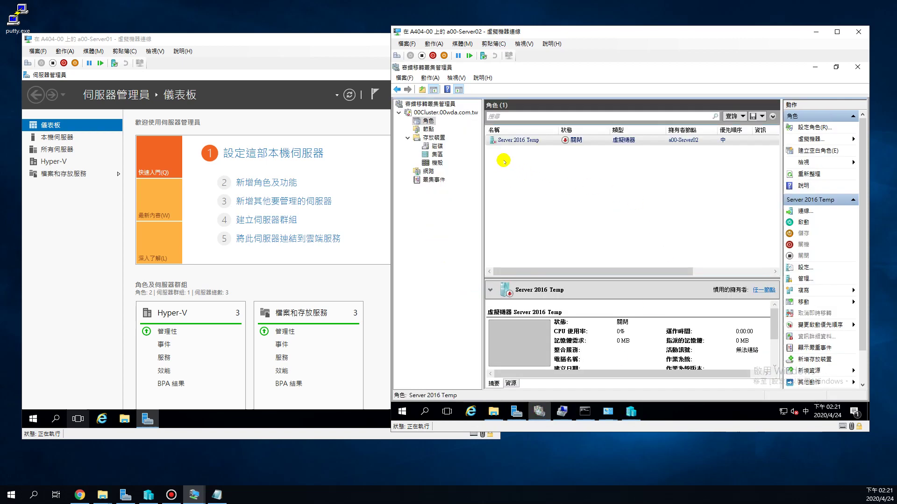
click(437, 146)
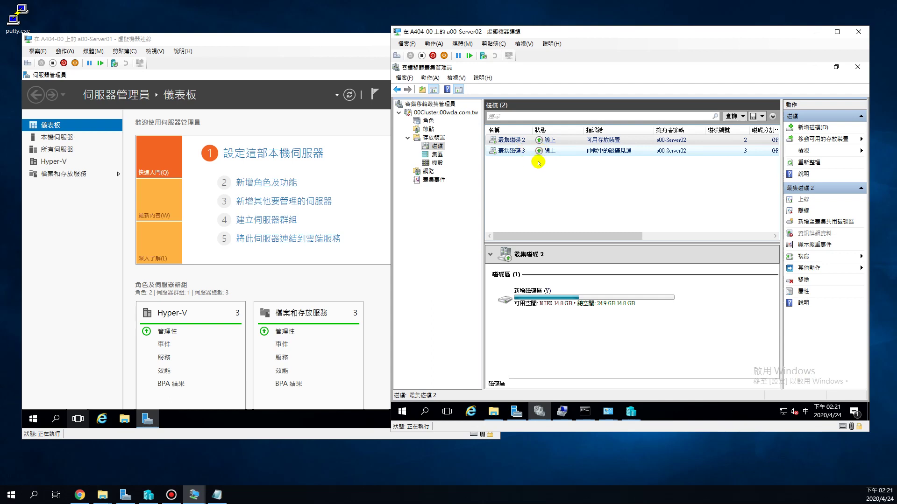
right_click(516, 140)
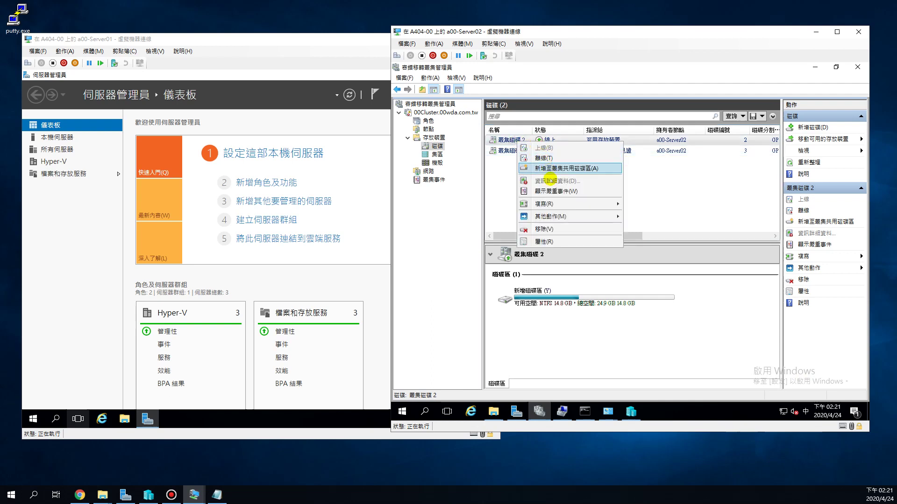
click(562, 227)
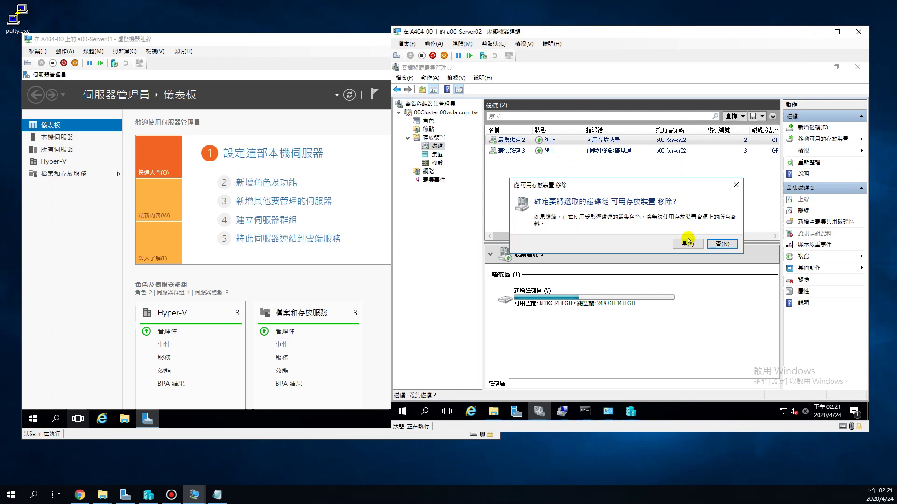
click(677, 244)
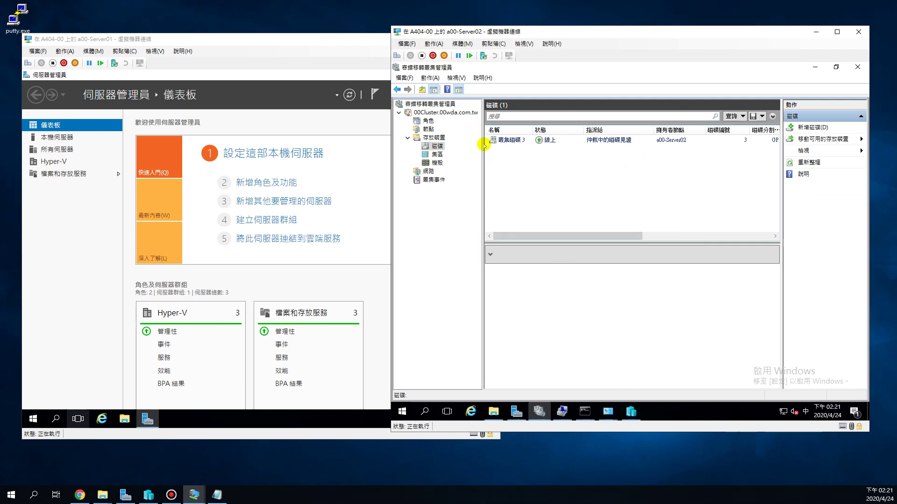
Check the cluster role, and inspect the Server 2016 Temp hard disk settings in Hyper-V Manager without changing them
click(428, 121)
click(570, 143)
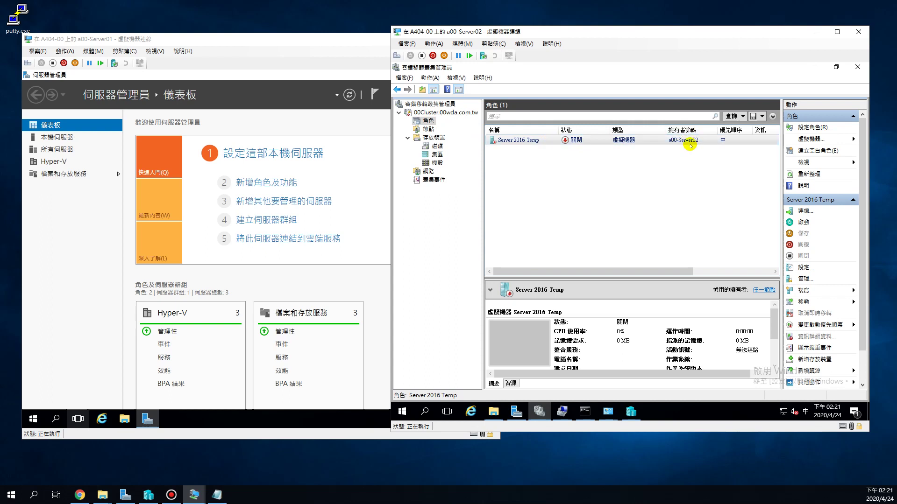
click(631, 412)
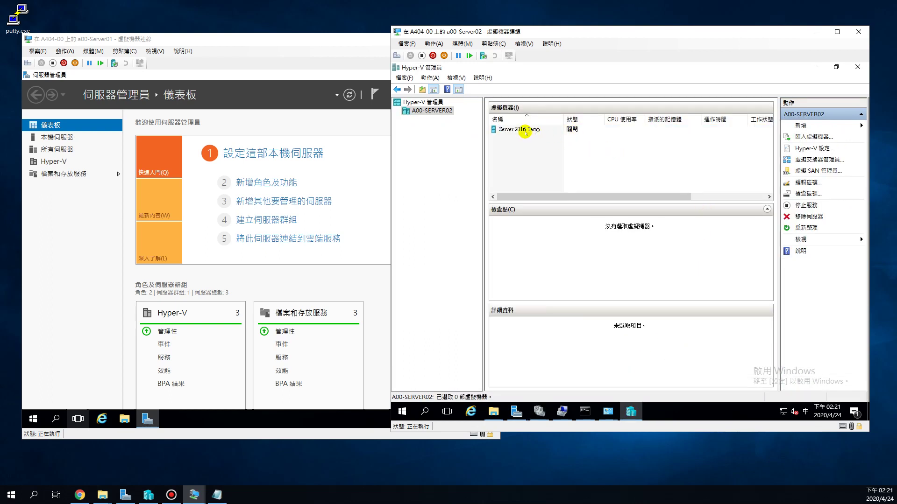
right_click(526, 132)
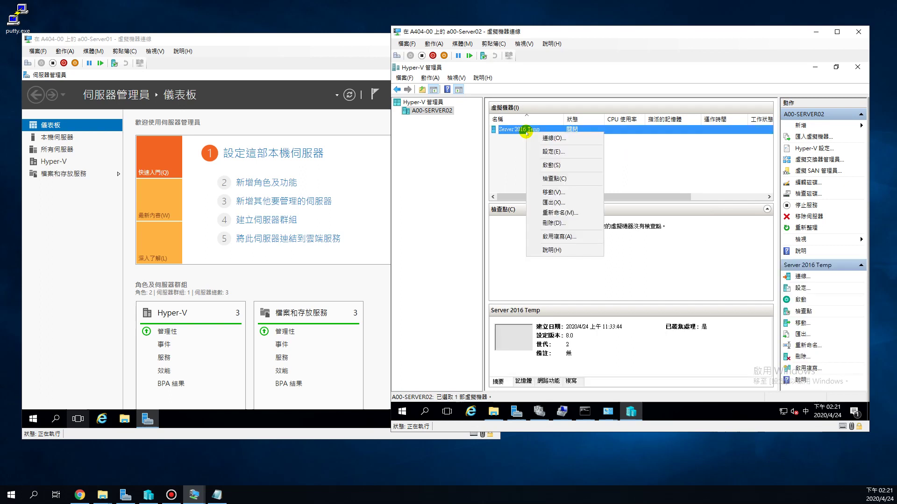
click(555, 151)
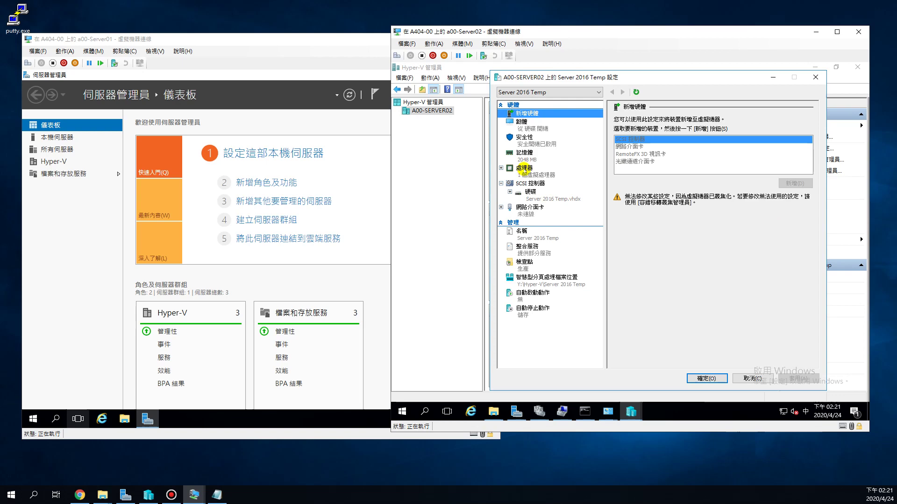
click(531, 194)
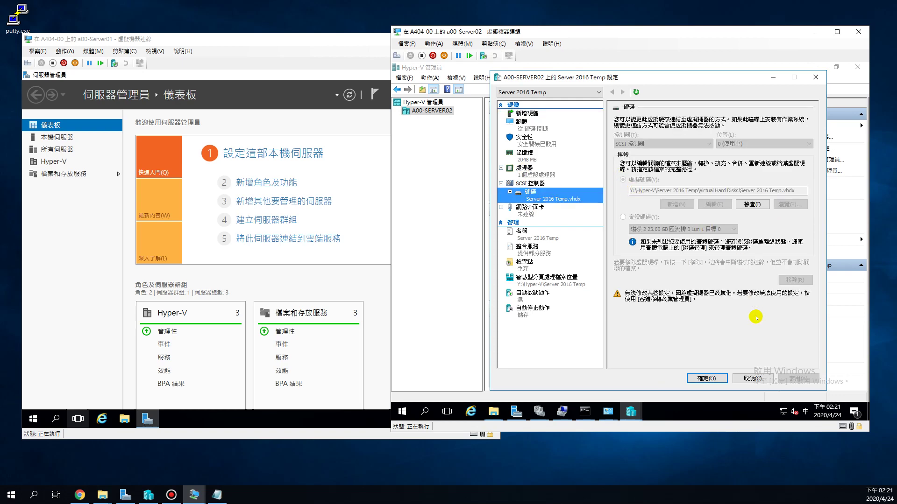
click(752, 379)
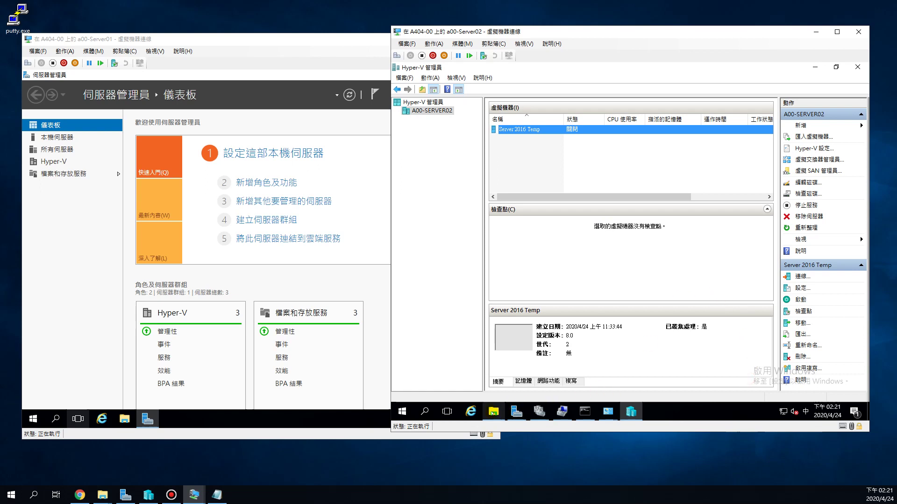
Check the drive list in File Explorer, and view the Server 2016 Temp settings in Hyper-V Manager again before cancelling them
click(494, 413)
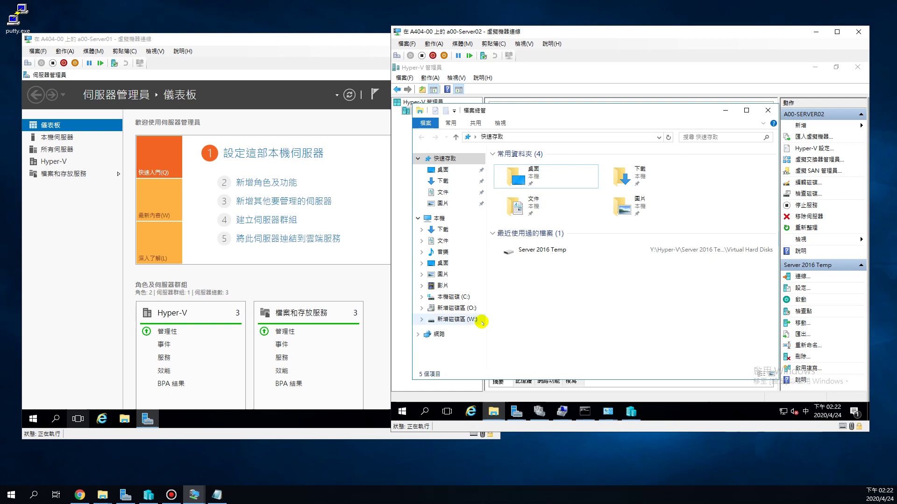
click(726, 110)
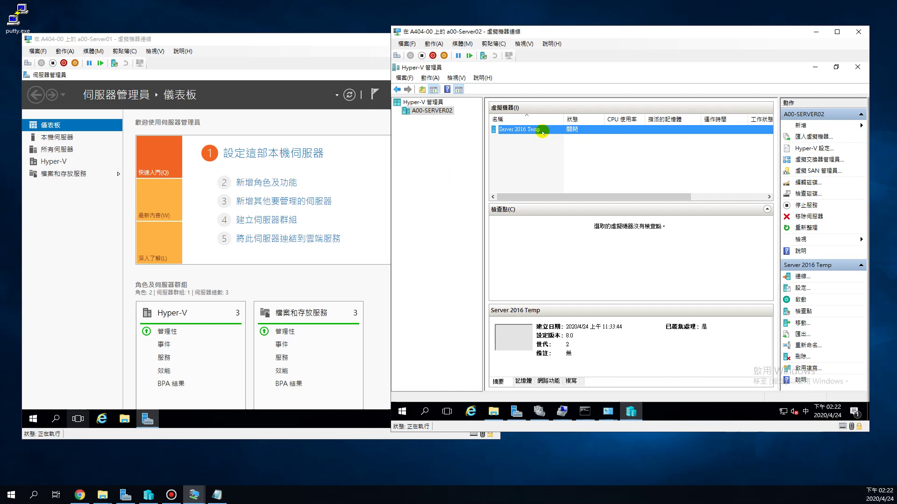
click(558, 159)
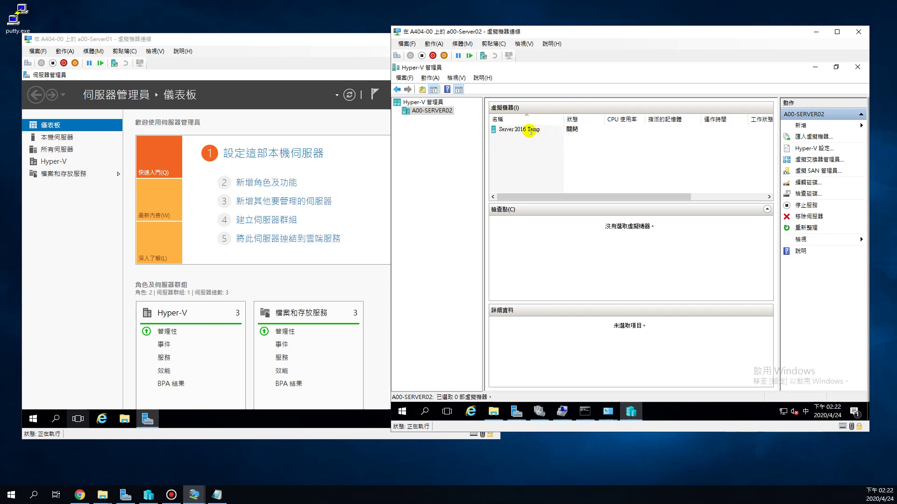
click(529, 130)
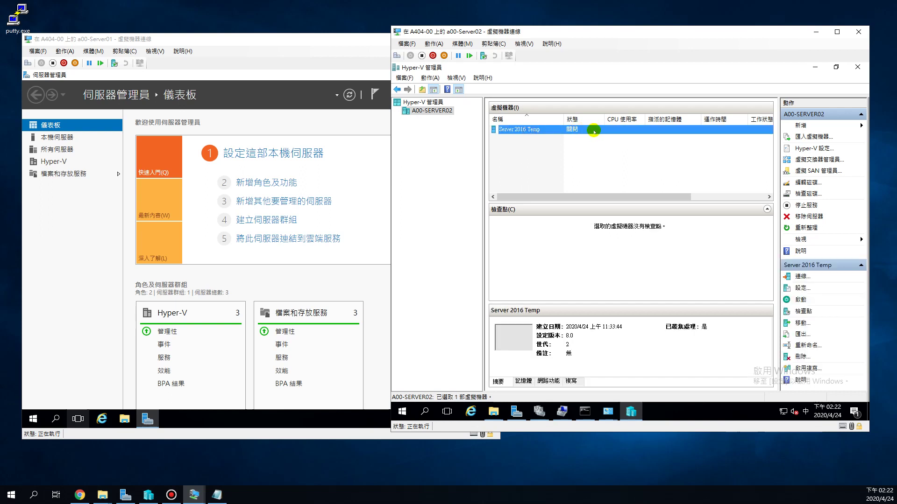
right_click(569, 130)
click(590, 146)
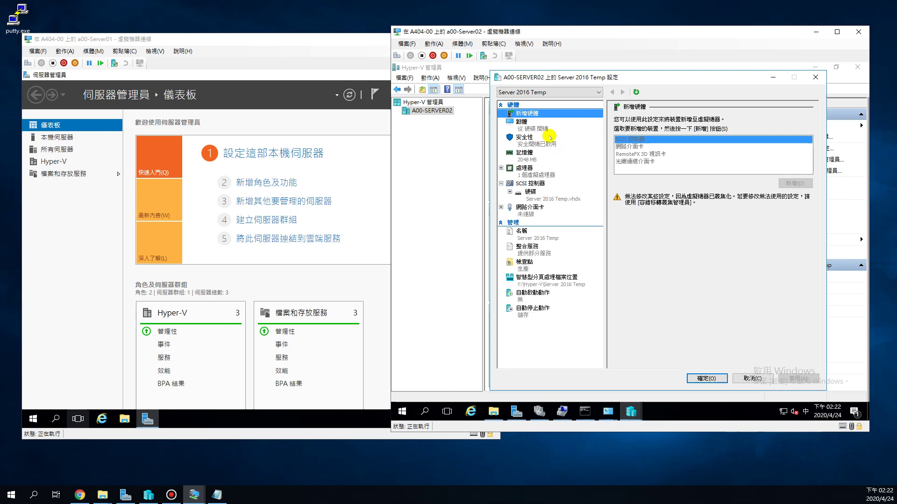
click(752, 379)
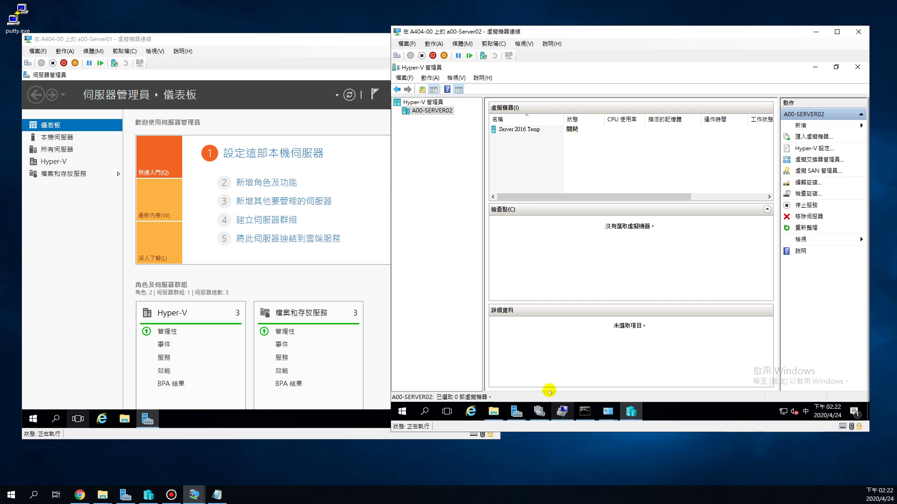
Examine the disk states of a00-Server02 in Computer Management's Disk Management, and minimize the window
mouse_move(563, 413)
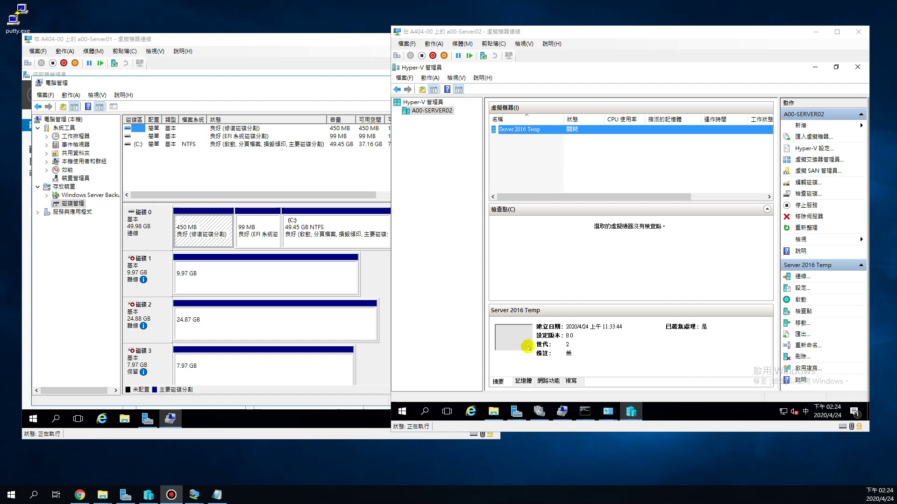
click(562, 411)
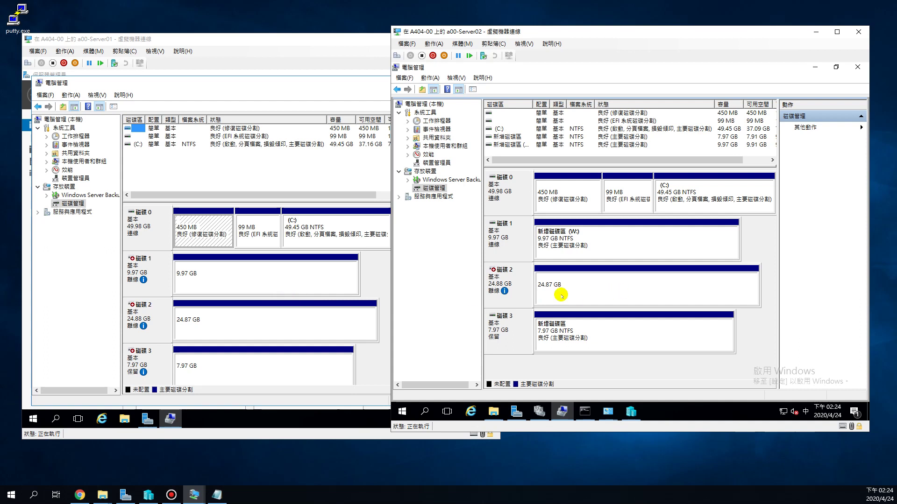
mouse_move(504, 285)
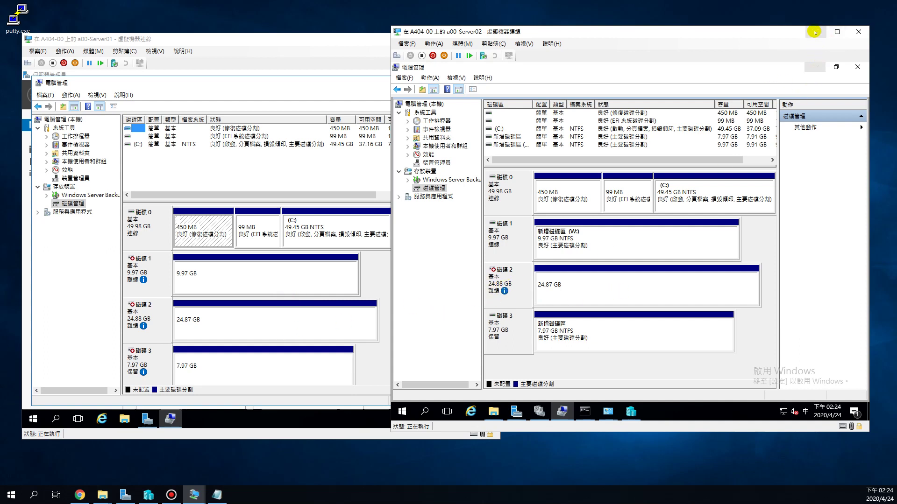
click(815, 67)
Try to start the Server 2016 Temp virtual machine from Hyper-V Manager and close the resulting dialog
click(542, 130)
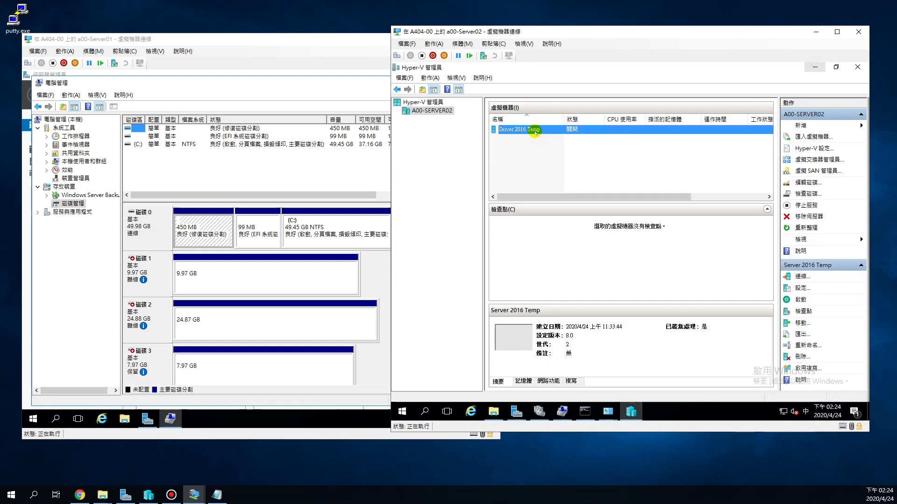
right_click(535, 131)
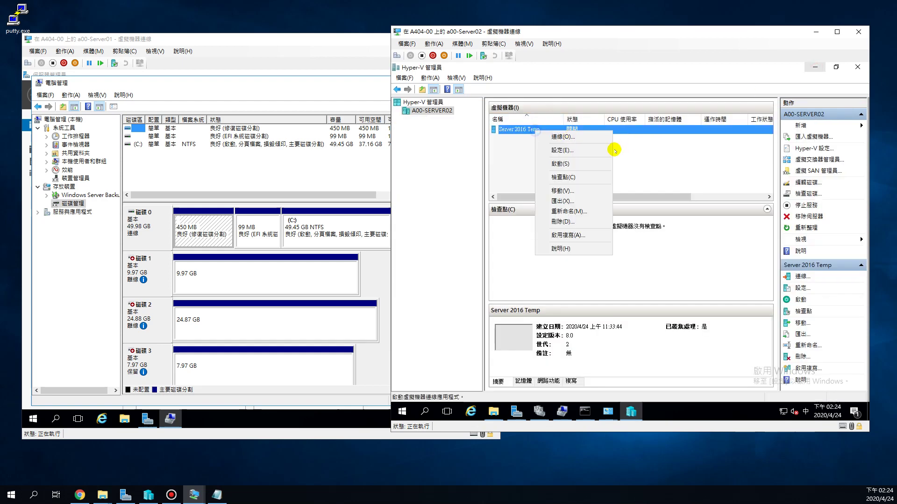
click(584, 165)
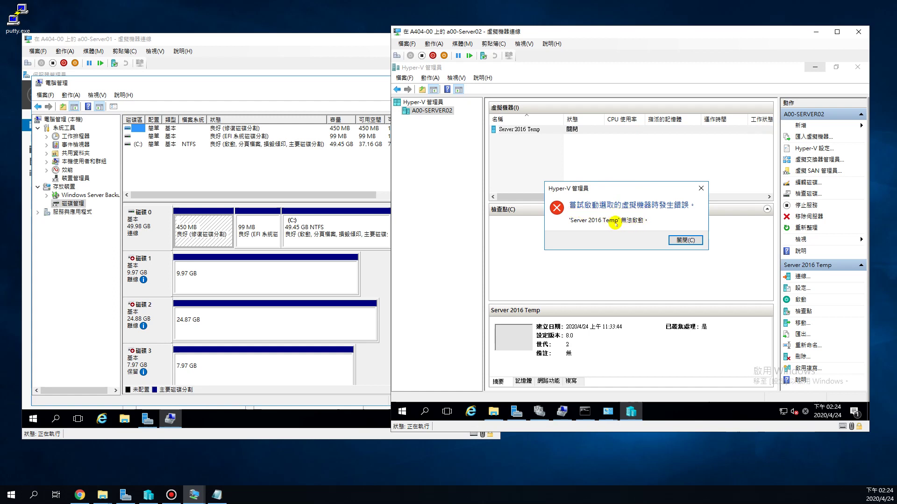
click(686, 240)
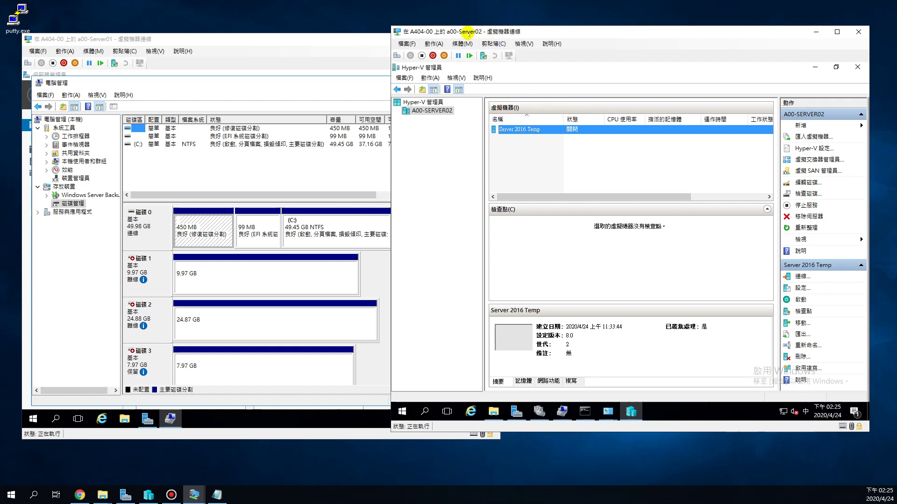
Bring the offline 24.88 GB Disk 2 online in Disk Management on a00-Server02
click(562, 411)
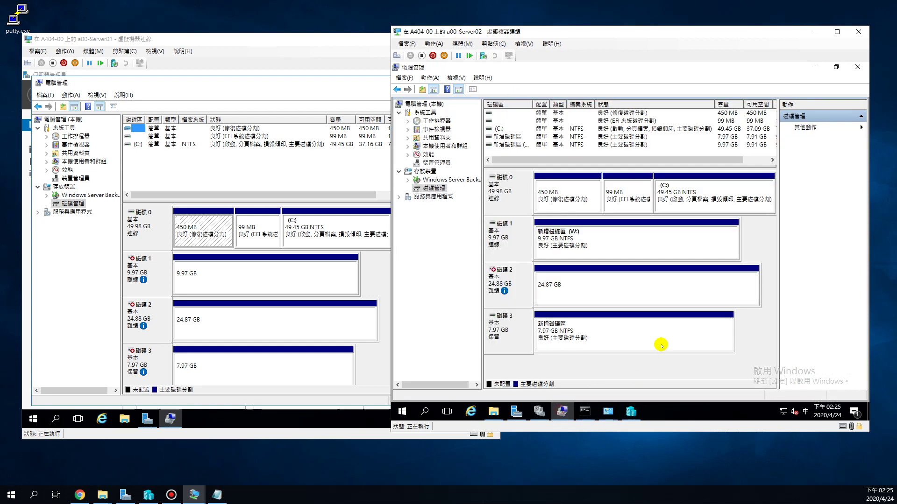
right_click(510, 281)
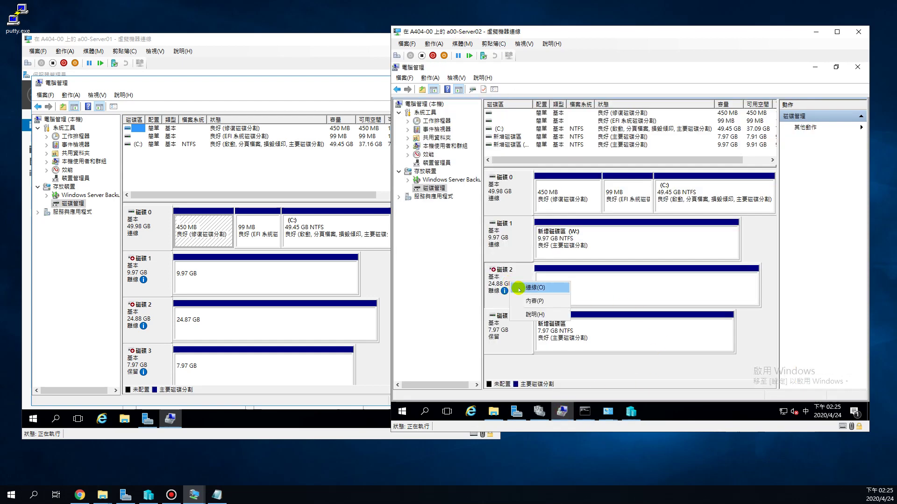
click(519, 288)
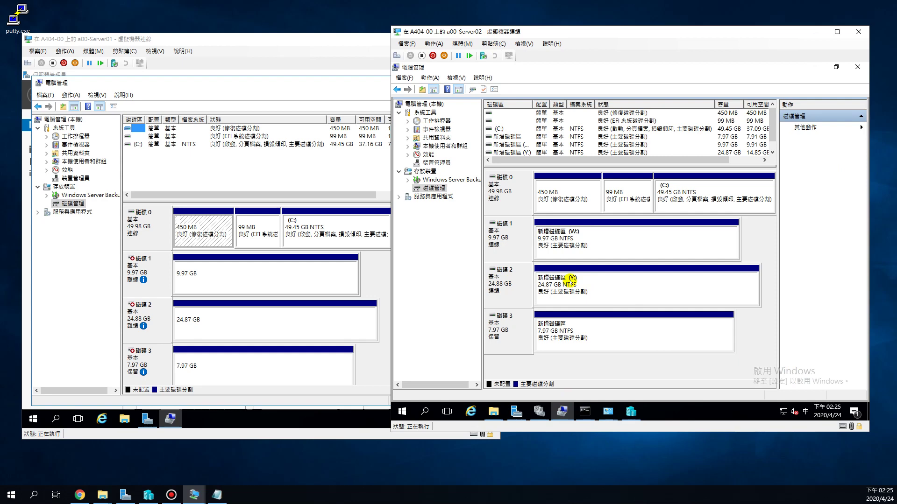
Inspect the Server 2016 Temp hard disk settings in Hyper-V Manager without changing them
click(630, 411)
right_click(536, 129)
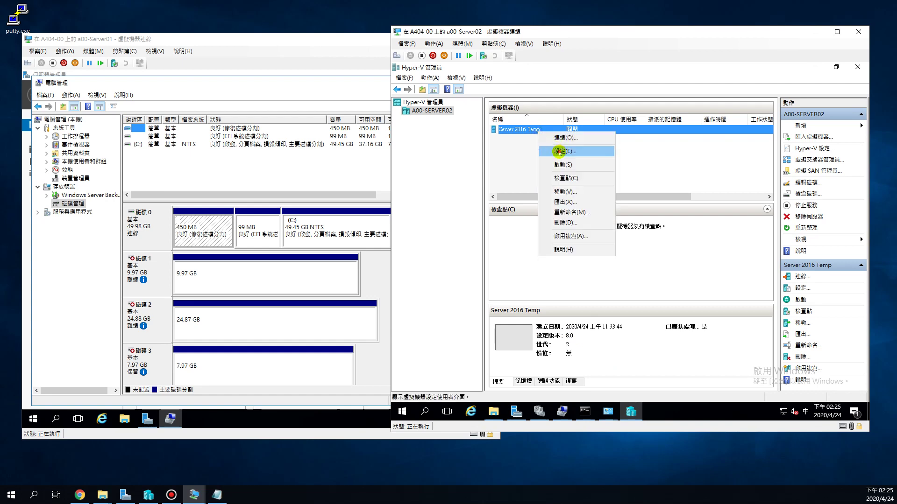
click(556, 150)
click(529, 195)
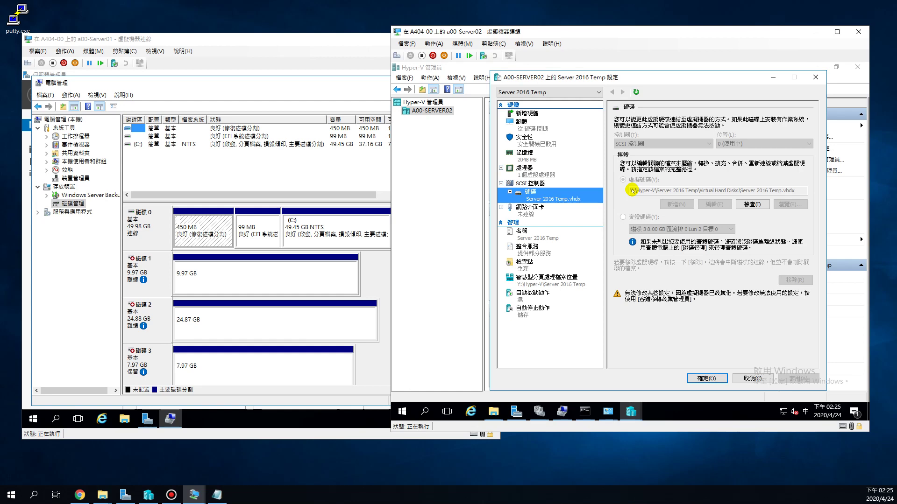
click(749, 378)
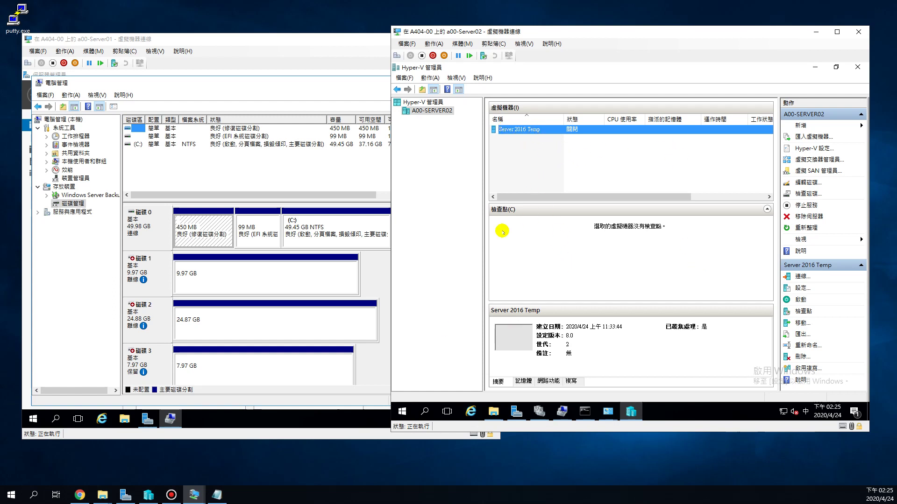
Start the Server 2016 Temp virtual machine from Hyper-V Manager and check its role in Failover Cluster Manager
right_click(529, 129)
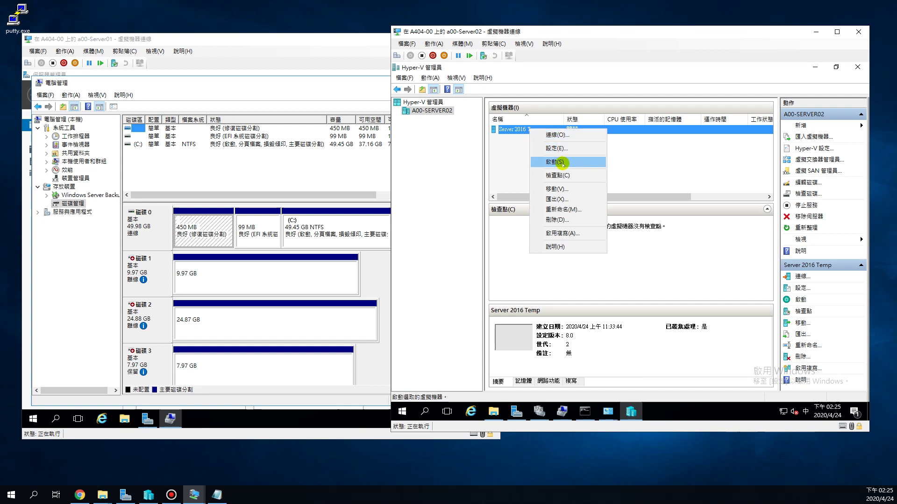
click(563, 162)
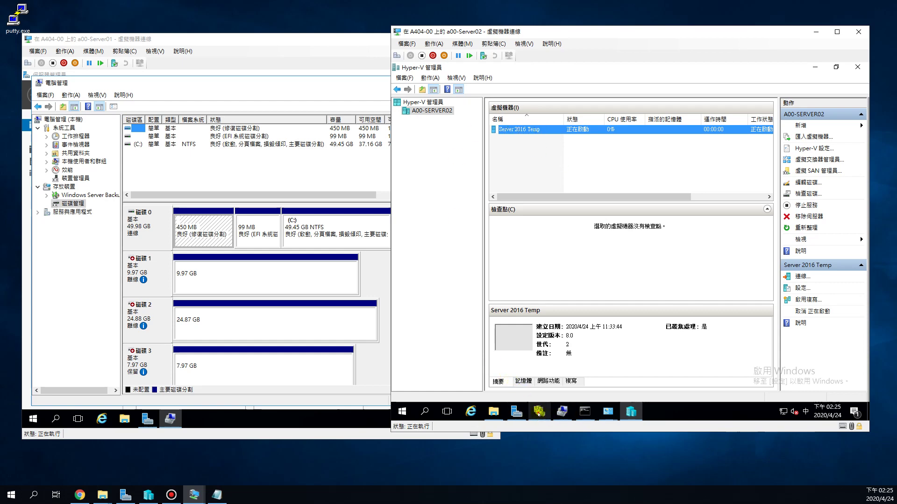
click(539, 411)
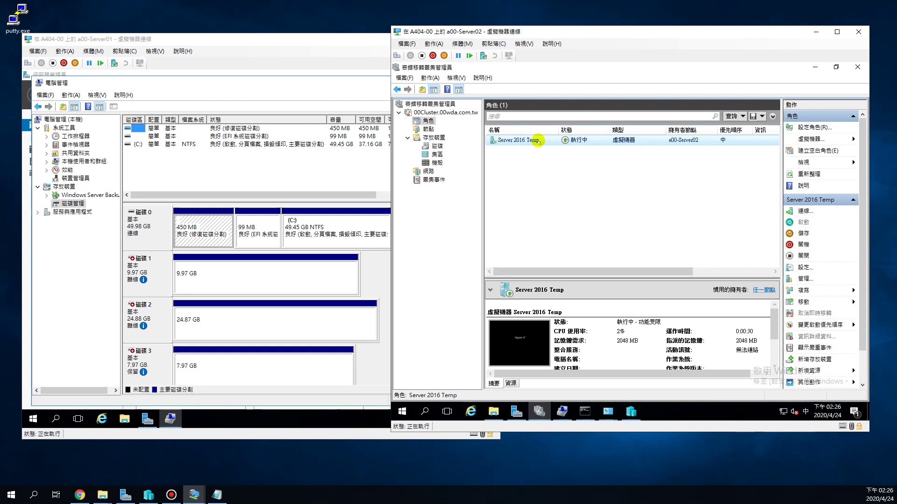
Add only the 25.0 GB Cluster Disk 2 to the cluster, leaving out Cluster Disk 1, and view its volume details
click(437, 145)
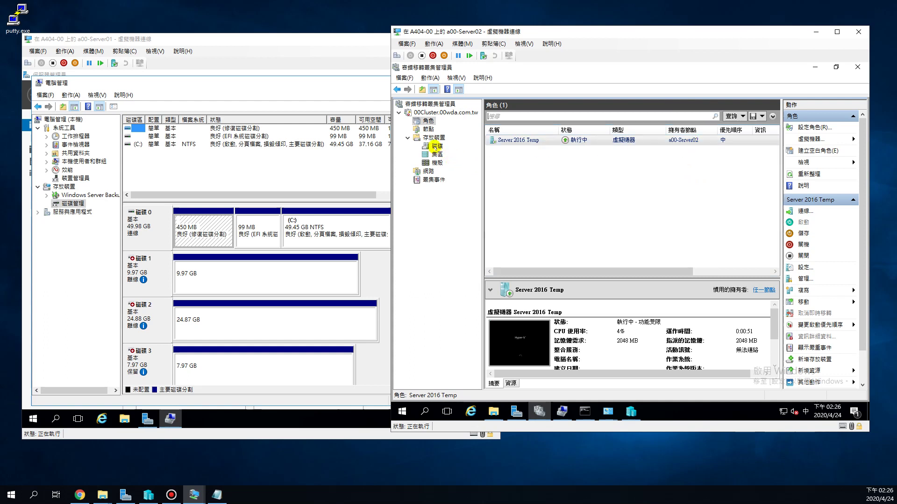
click(437, 146)
click(810, 127)
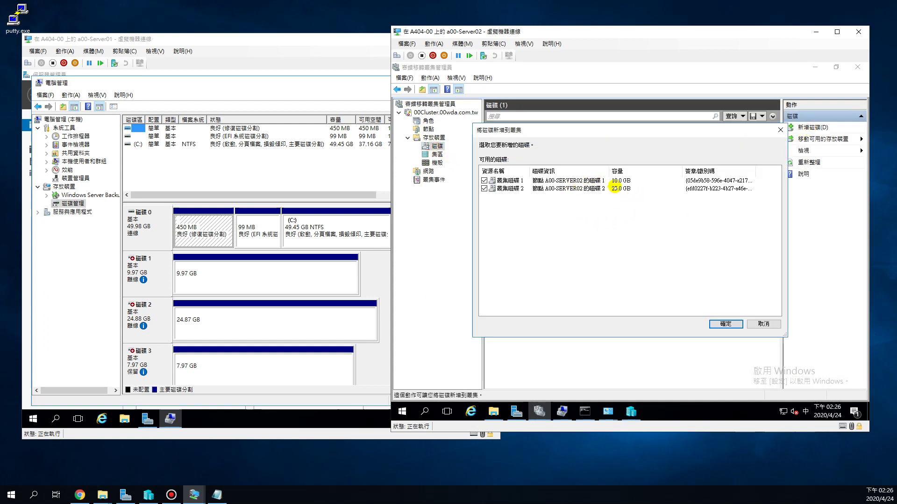
click(618, 189)
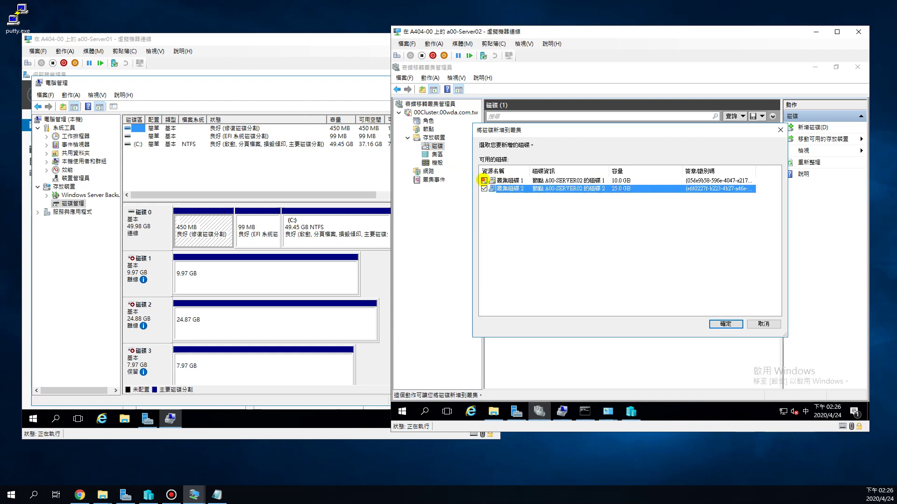
click(484, 181)
click(724, 324)
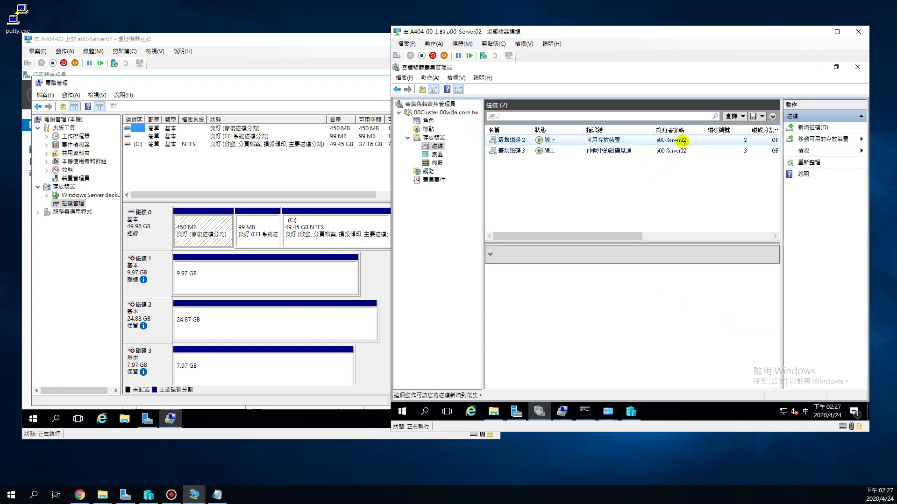
click(673, 140)
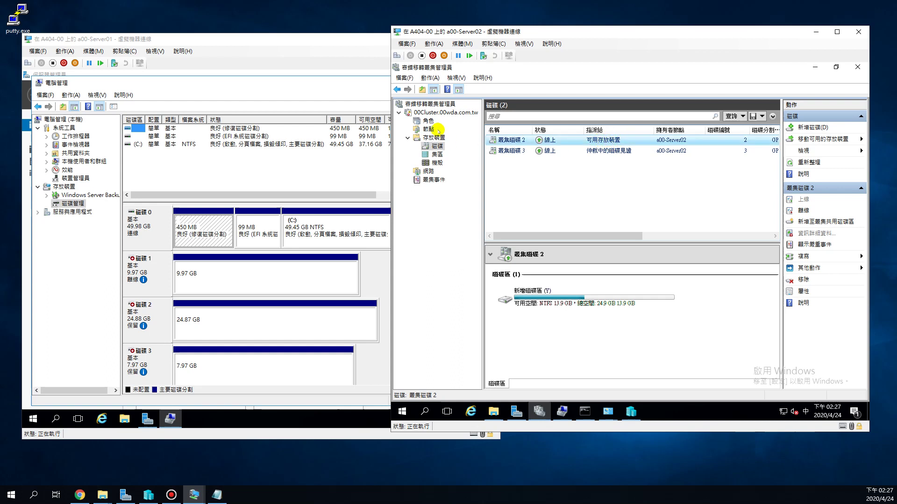
Add Cluster Disk 2 as storage to the Server 2016 Temp role
click(426, 120)
click(516, 141)
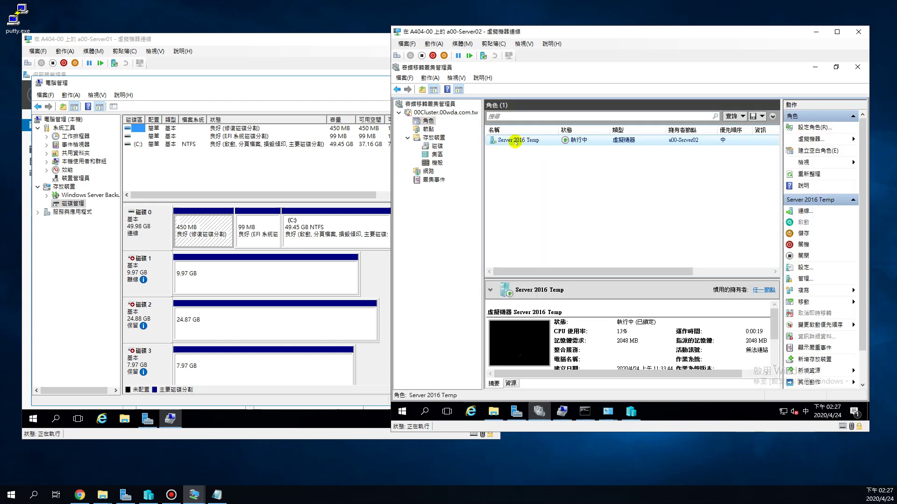
click(436, 145)
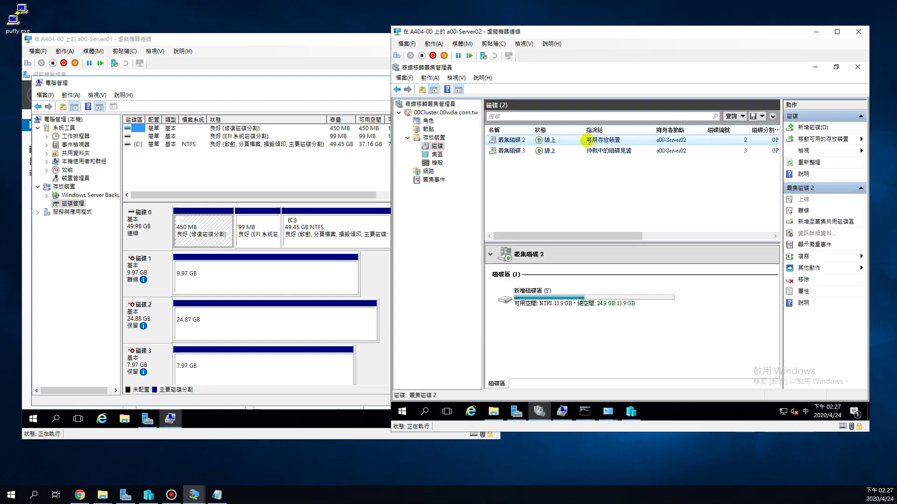
click(427, 121)
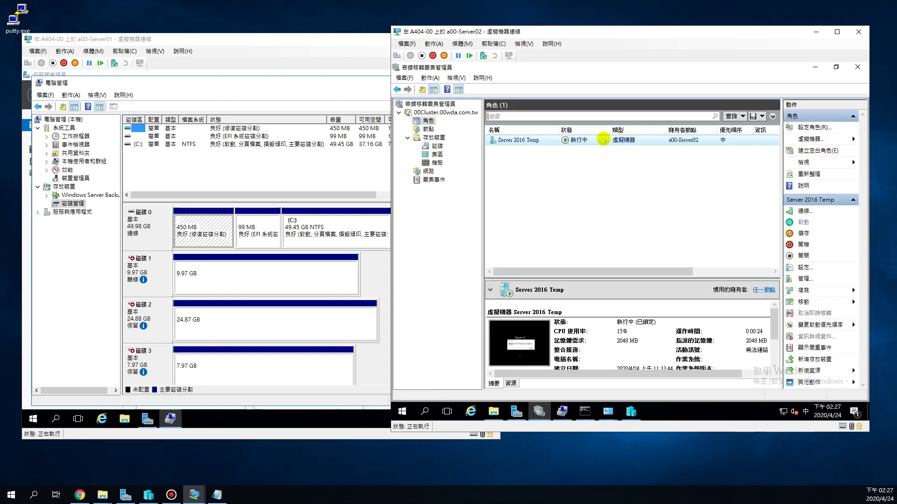
right_click(530, 141)
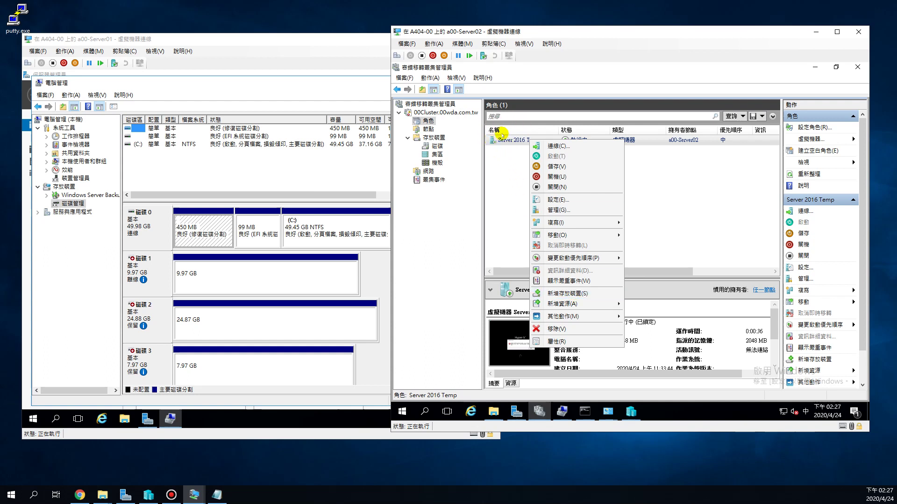
click(579, 294)
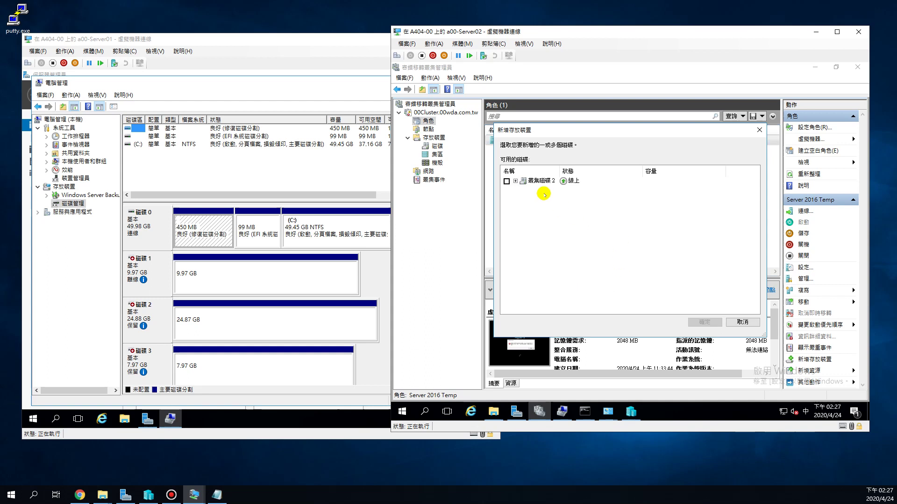
click(506, 181)
click(705, 322)
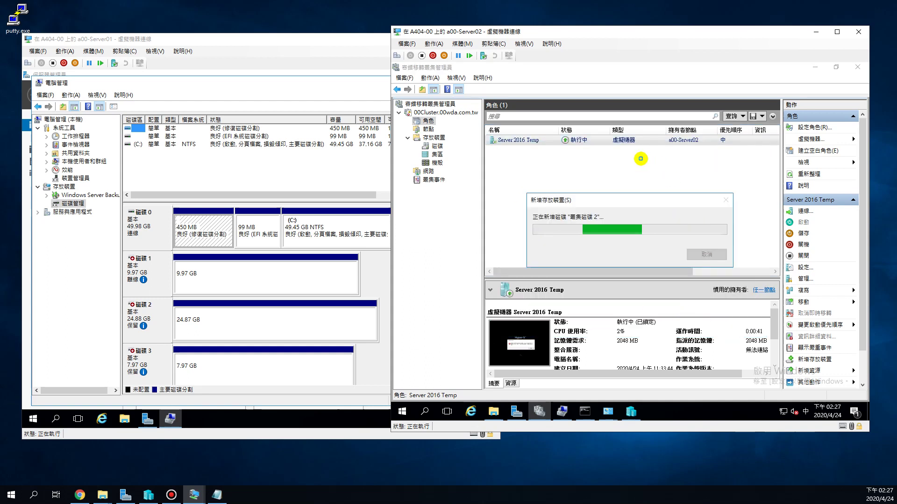
Check the role assignment of Cluster Disk 2, and view the Y: drive's contents in File Explorer
click(435, 146)
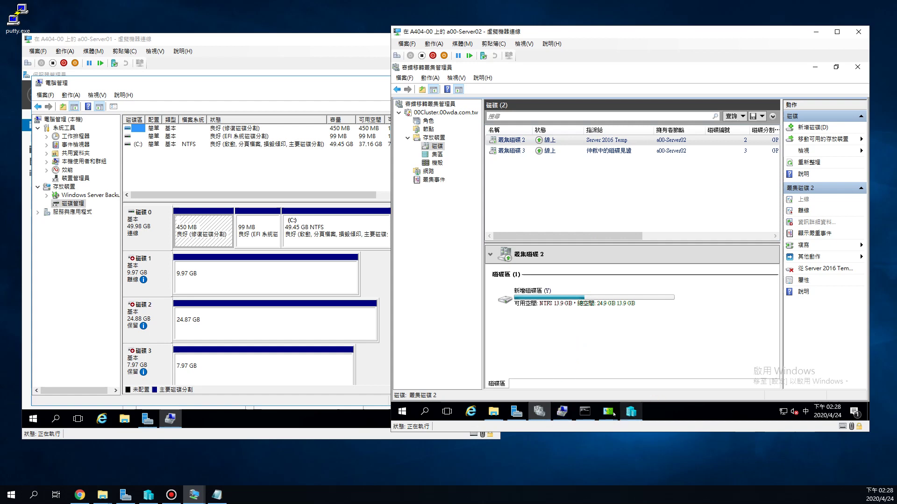
click(494, 411)
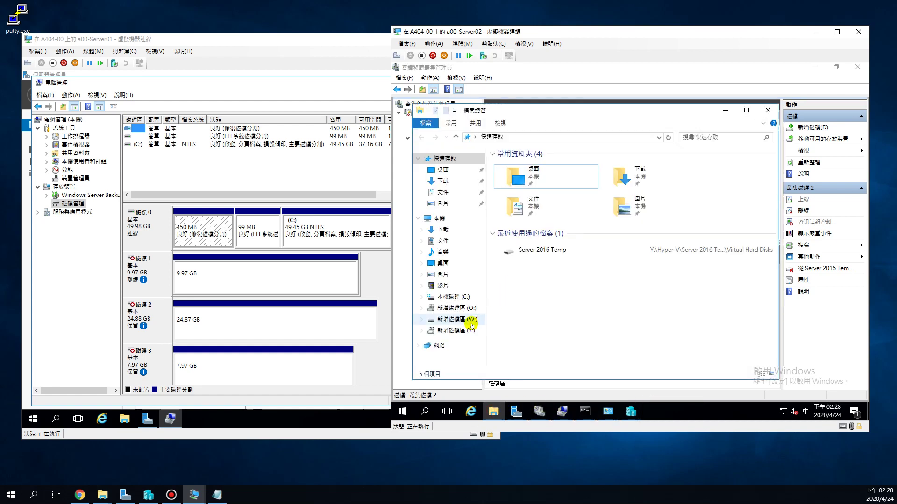
click(469, 330)
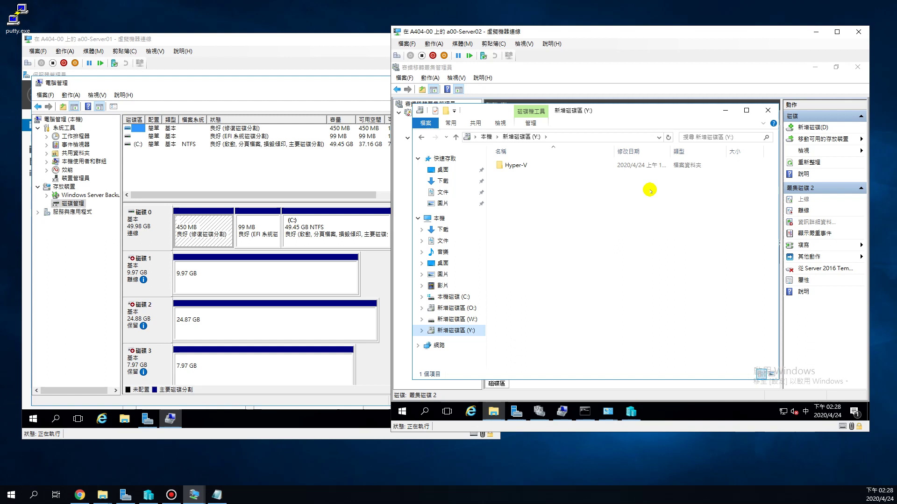
click(726, 111)
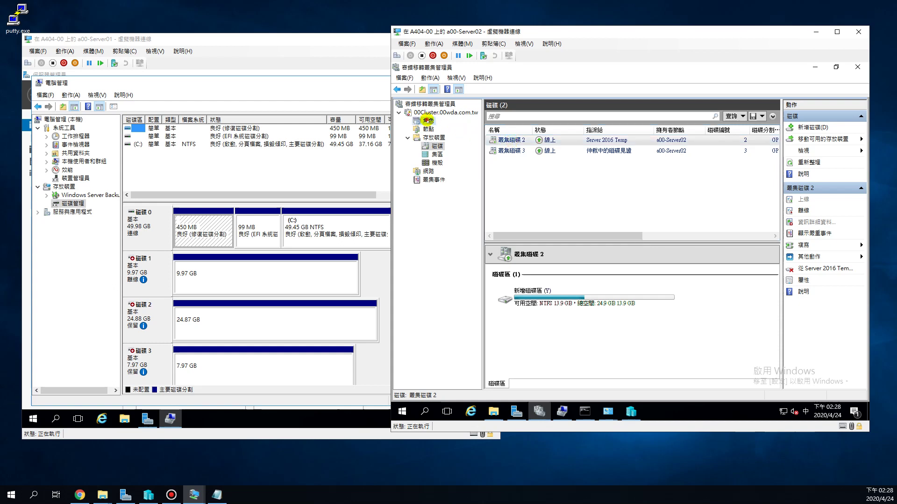
Compare the cluster's roles and disks, and view the move options for the Server 2016 Temp role
click(422, 120)
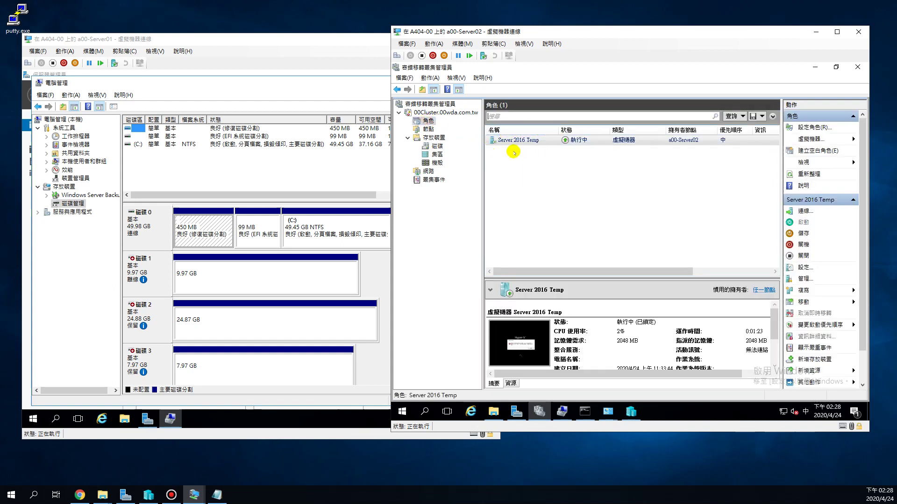
click(435, 147)
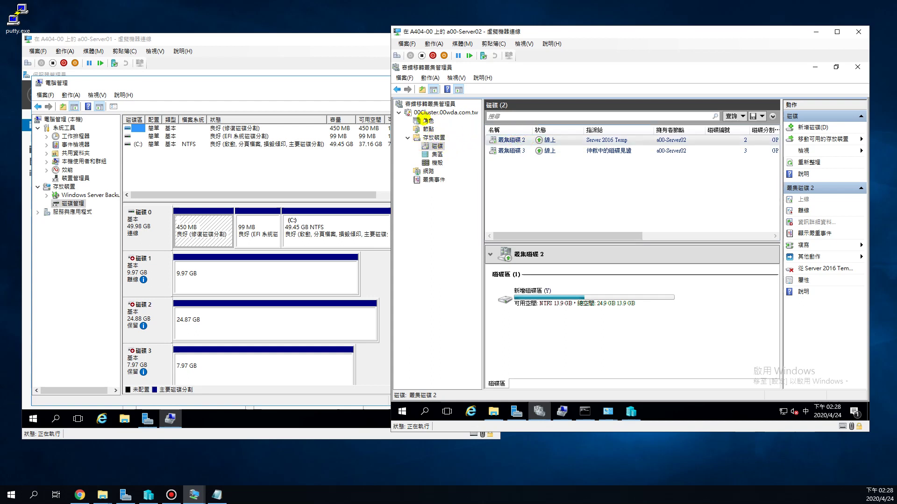
click(428, 120)
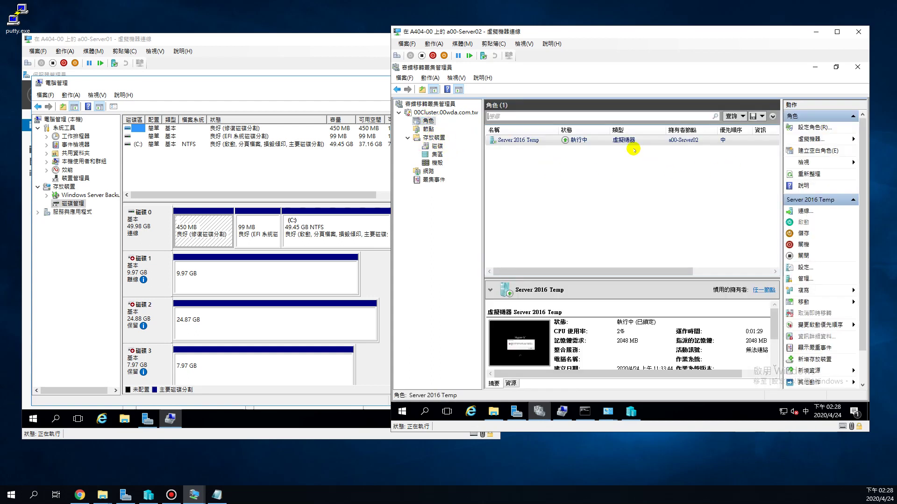
right_click(606, 142)
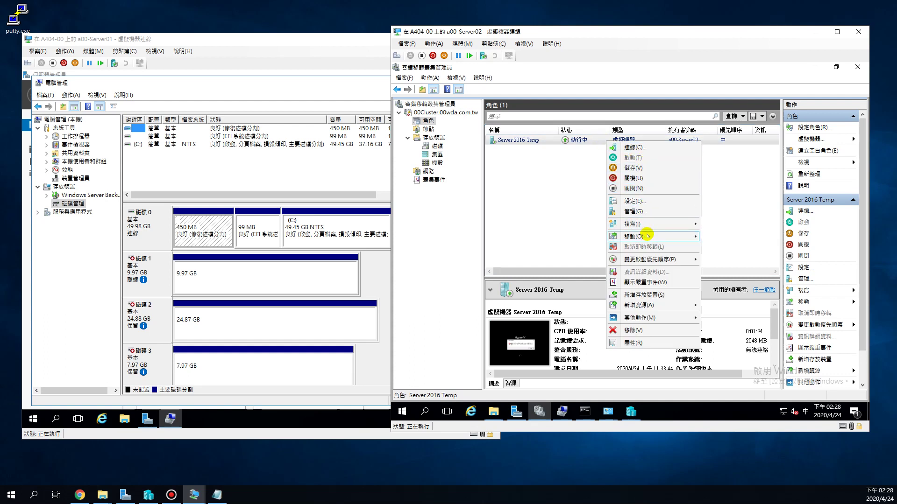
mouse_move(648, 236)
mouse_move(719, 236)
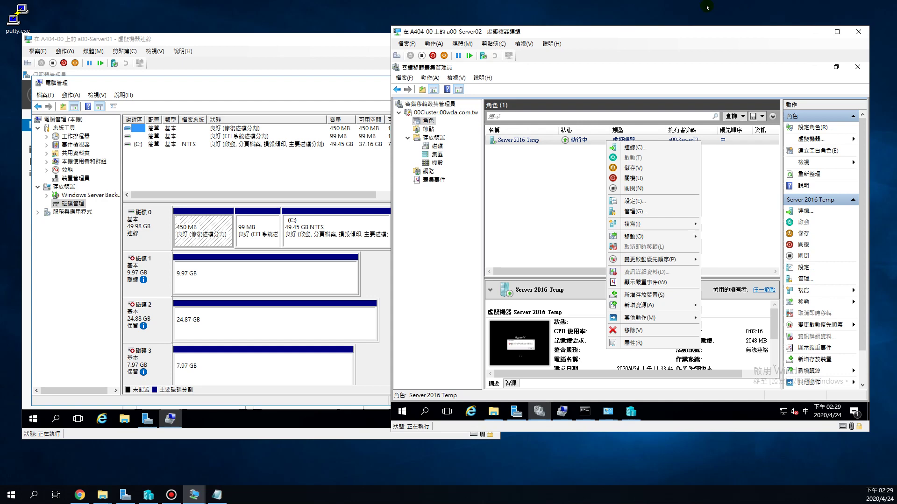
Open Failover Cluster Manager on a00-Server01 and show the roles of 00Cluster.00wda.com.tw
click(309, 86)
click(439, 83)
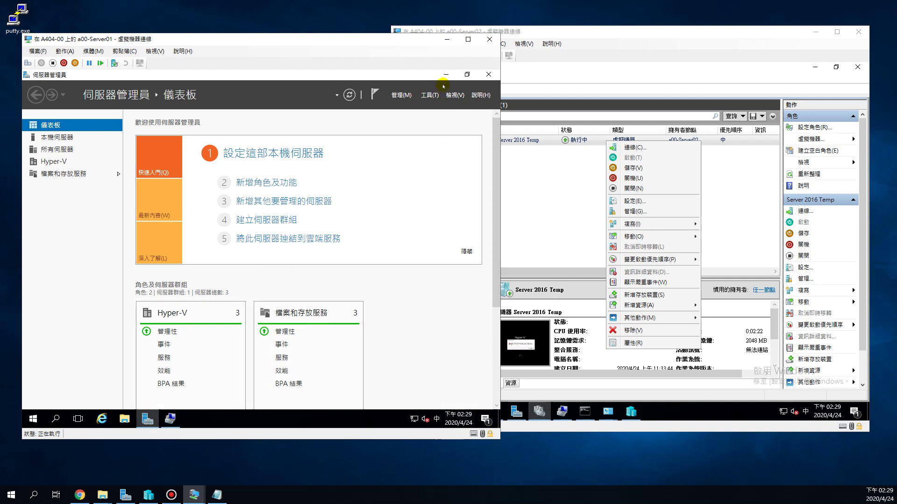
click(429, 95)
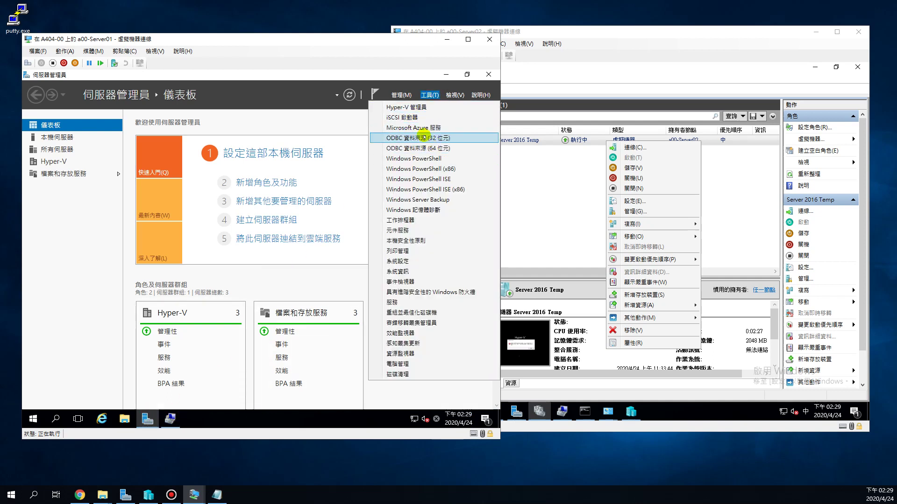
click(423, 322)
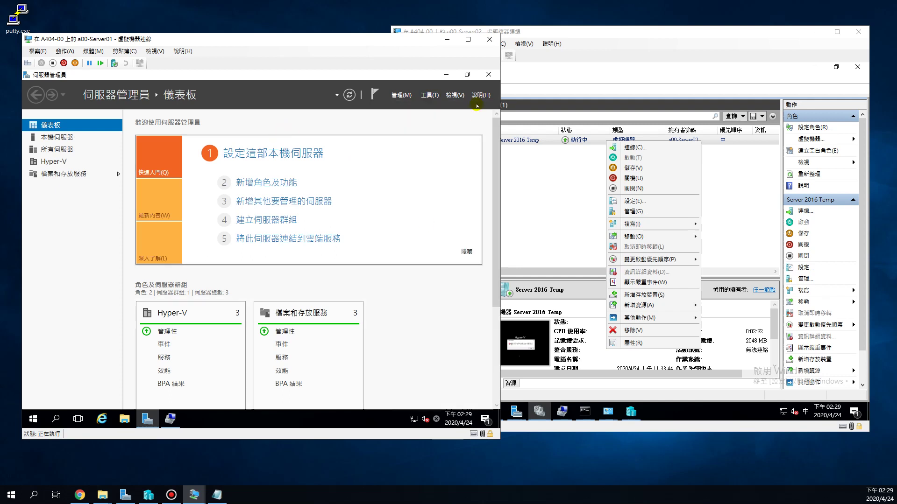
click(549, 204)
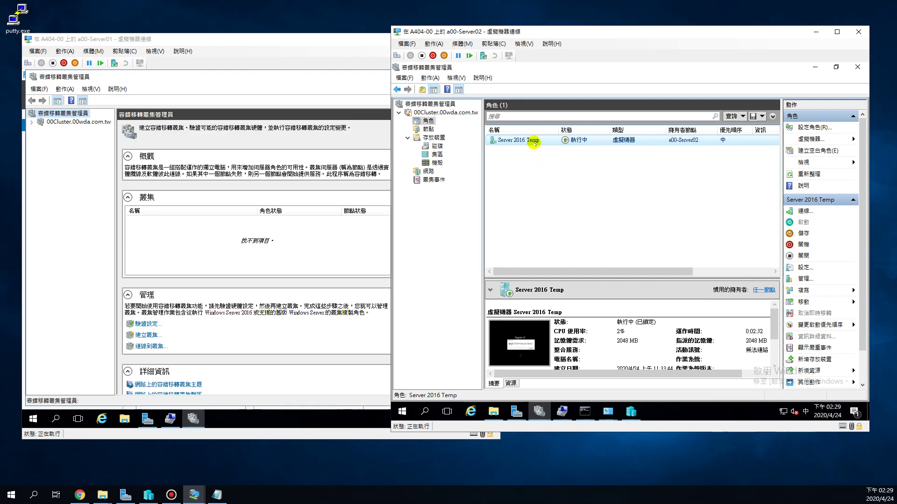
click(40, 123)
click(31, 122)
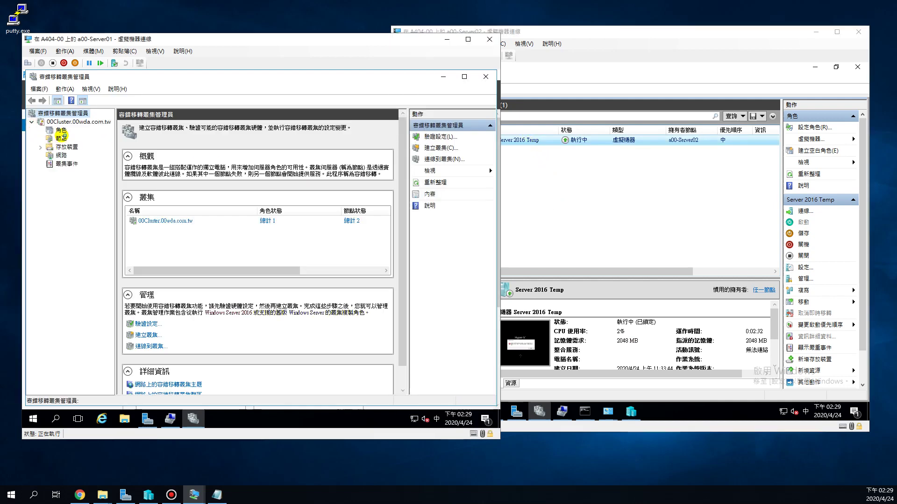
click(61, 130)
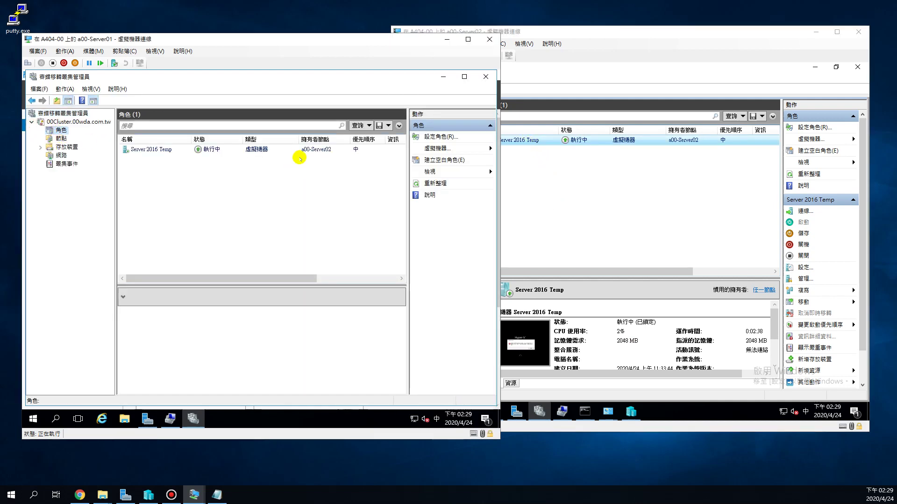
Arrange the a00-Server01 and a00-Server02 virtual machine connection windows side by side
click(618, 183)
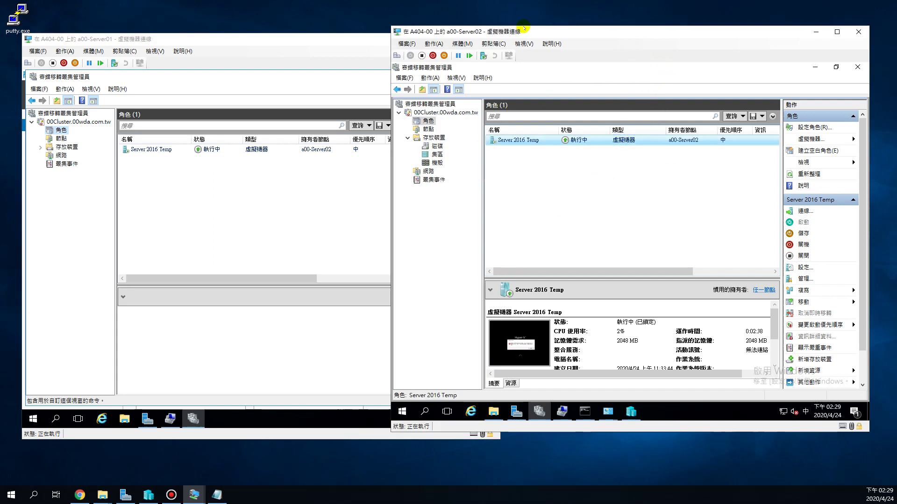
drag(151, 39, 128, 33)
drag(536, 30, 537, 34)
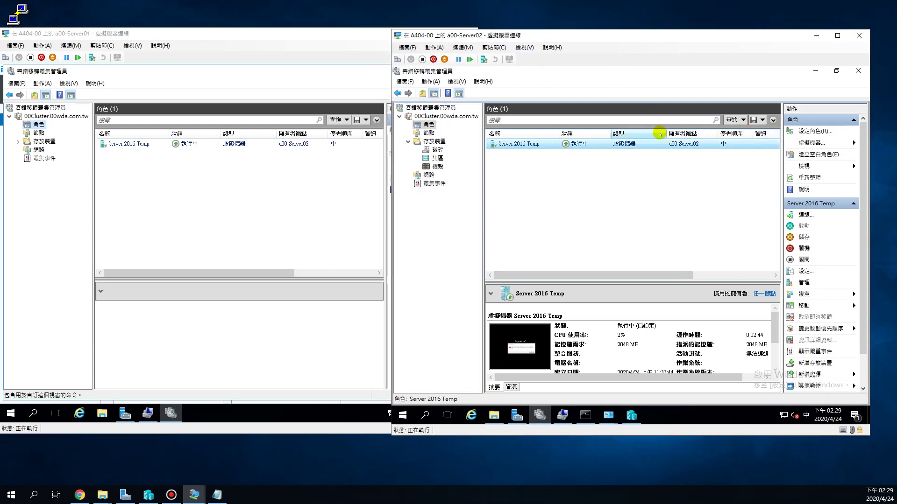
Try to live-migrate the Server 2016 Temp role to a00-Server01, overriding its locked mode, and read the role's information text
right_click(535, 144)
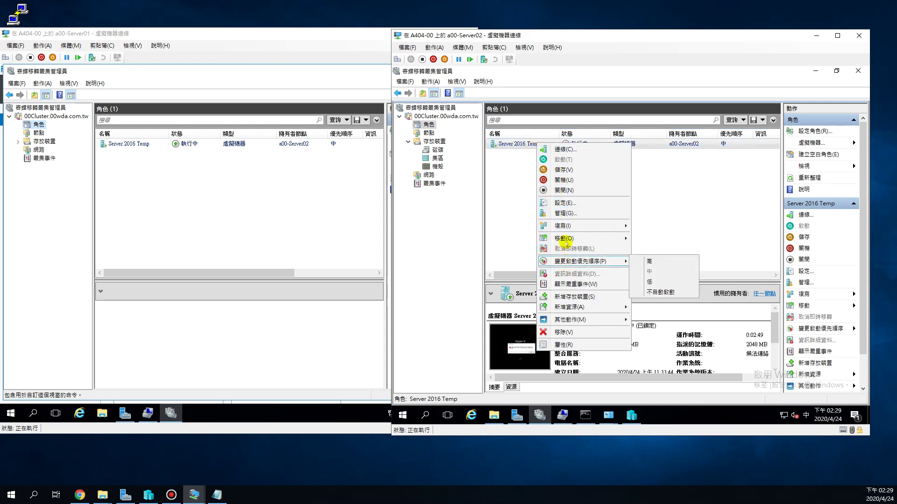
mouse_move(565, 238)
mouse_move(695, 240)
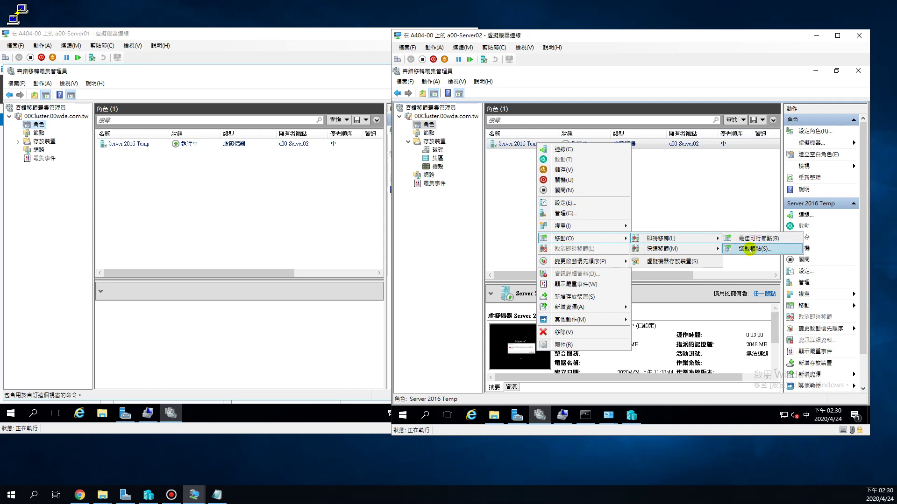
click(750, 249)
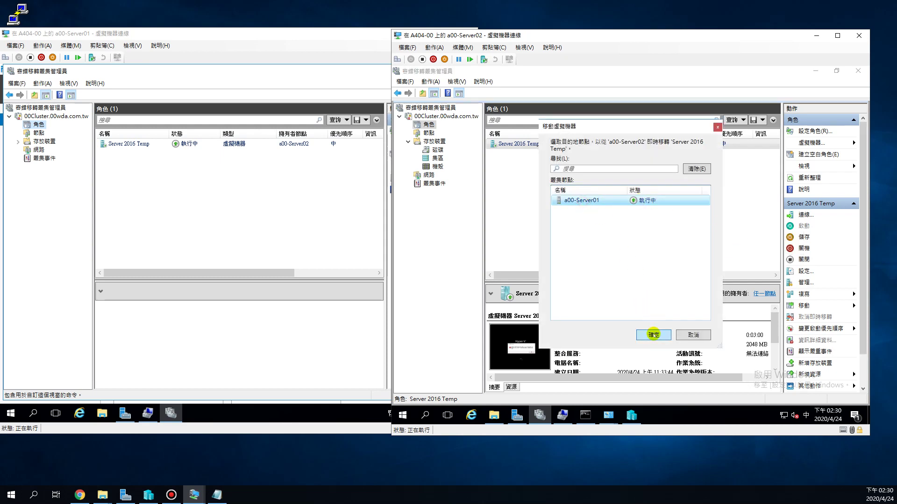
click(653, 335)
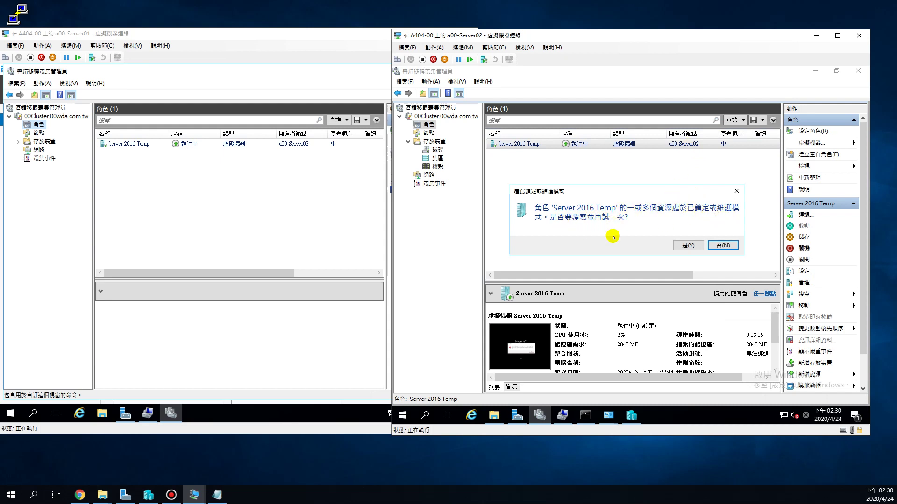
click(688, 245)
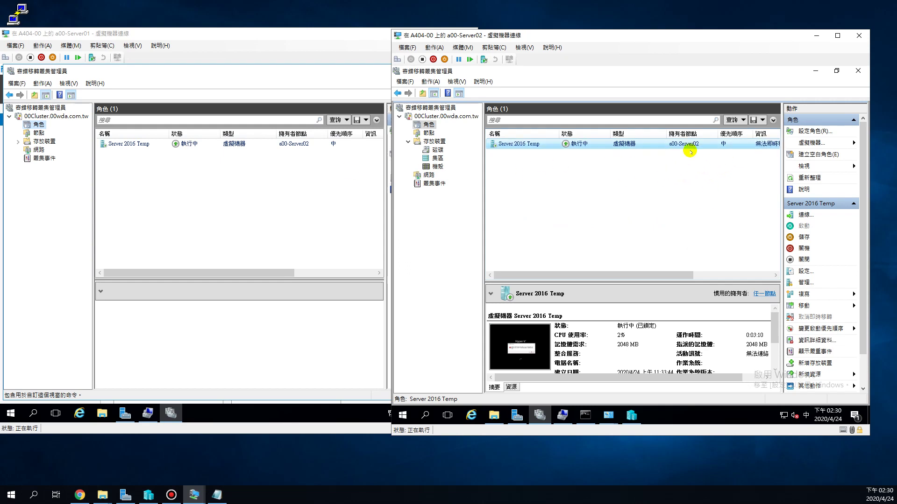
drag(671, 274, 725, 275)
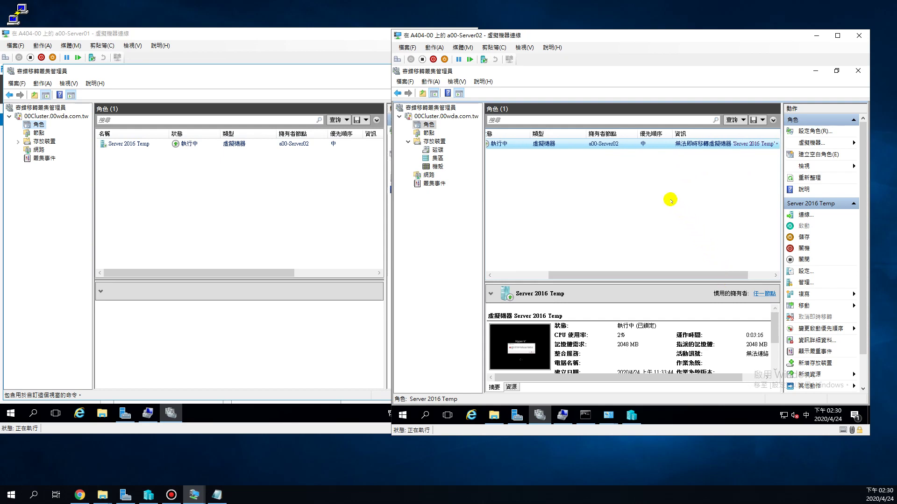
drag(690, 274, 737, 273)
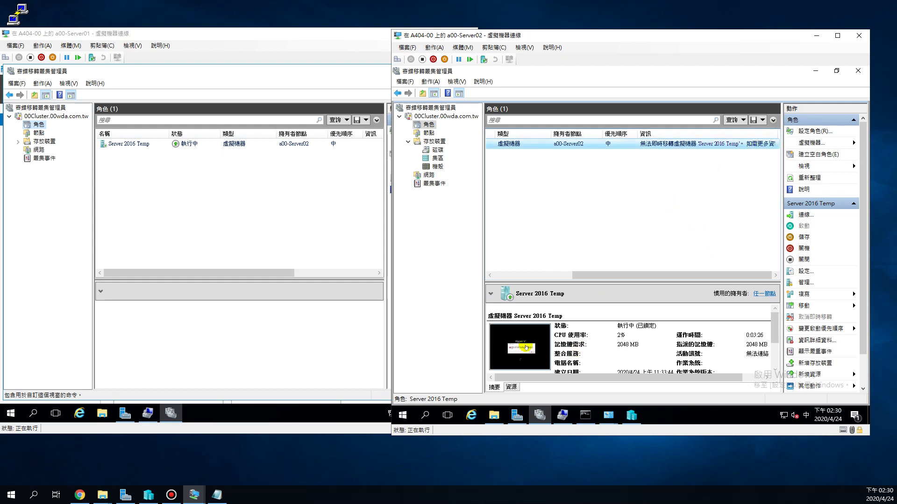
drag(615, 274, 537, 274)
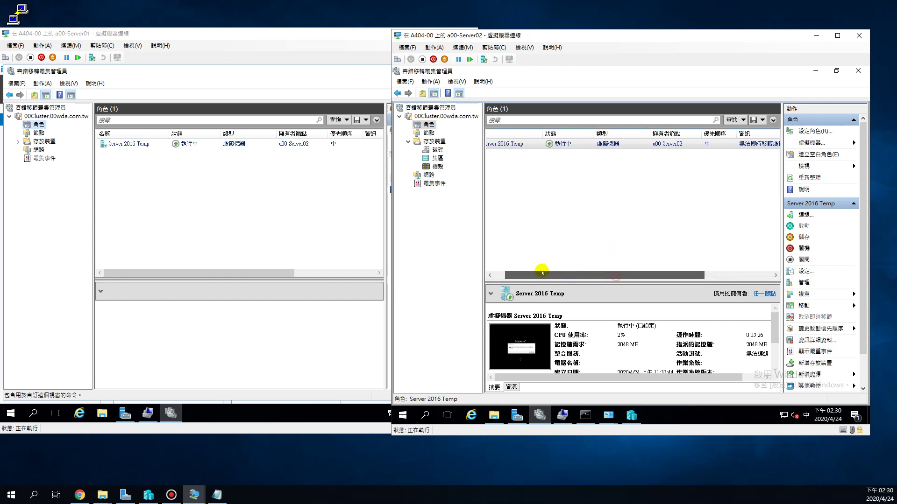
Connect to the Server 2016 Temp virtual machine, accept the restart in its Windows setup error, and close the connection
double_click(540, 143)
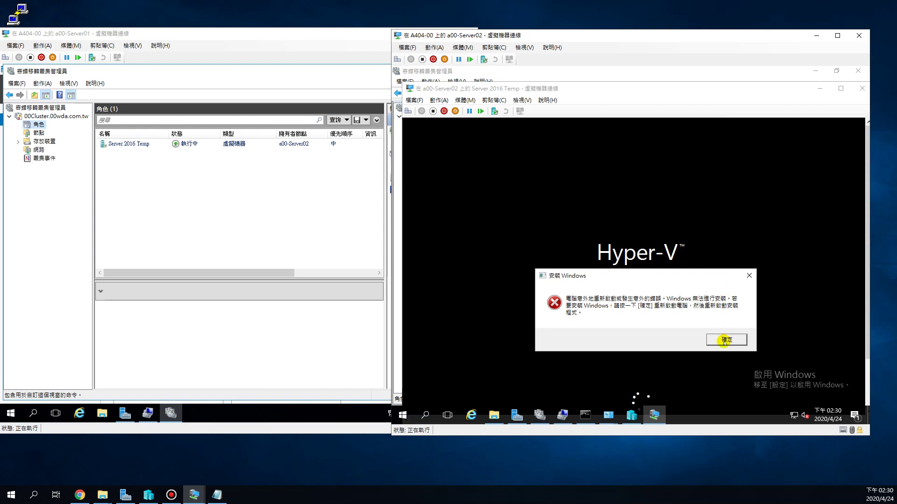
click(725, 340)
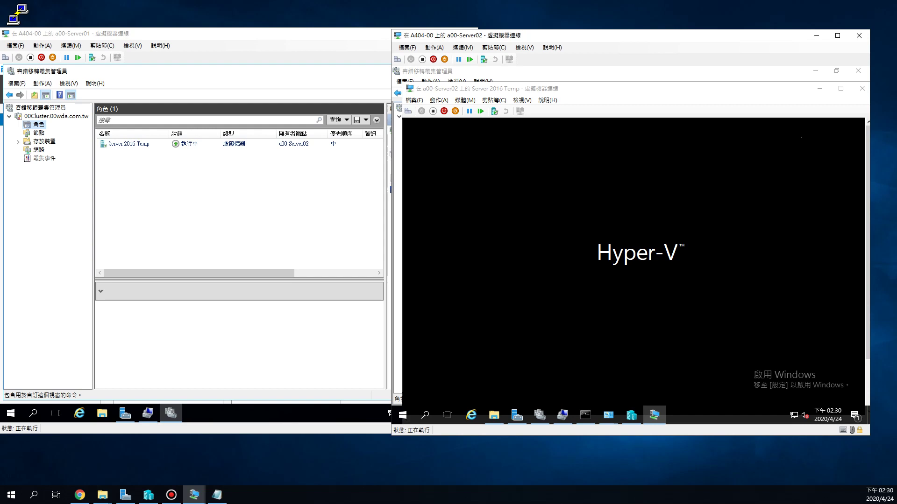
click(862, 88)
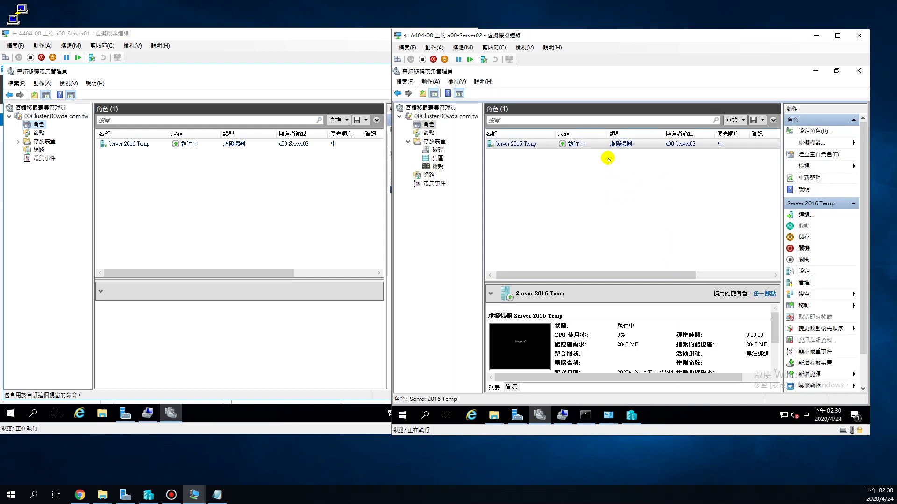
drag(589, 274, 554, 275)
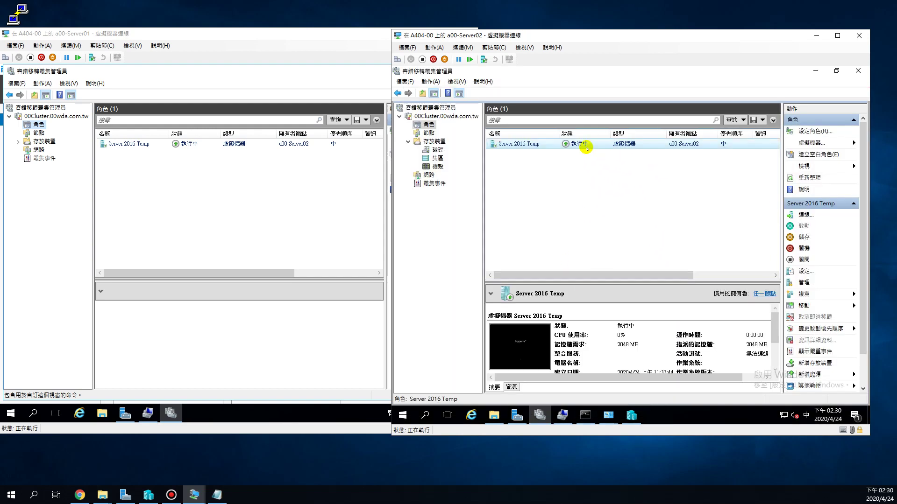
drag(634, 272, 603, 264)
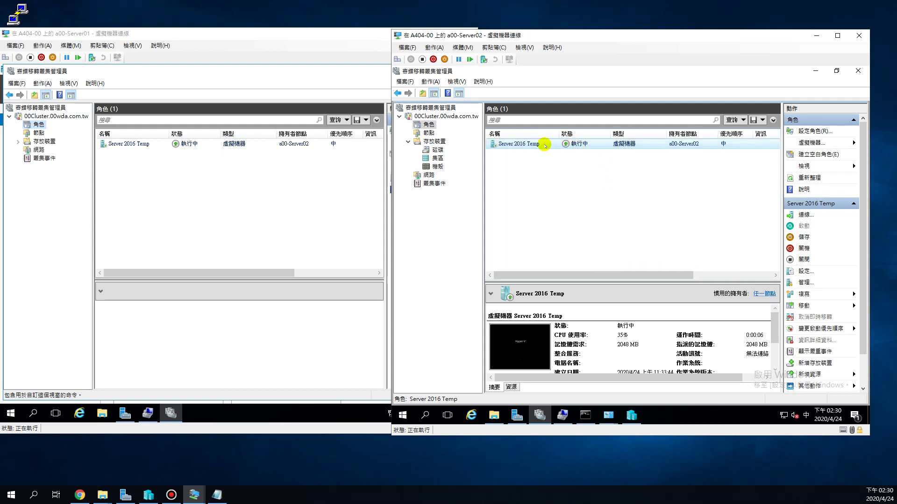
Quick-migrate the Server 2016 Temp role to the selected node a00-Server01
right_click(544, 145)
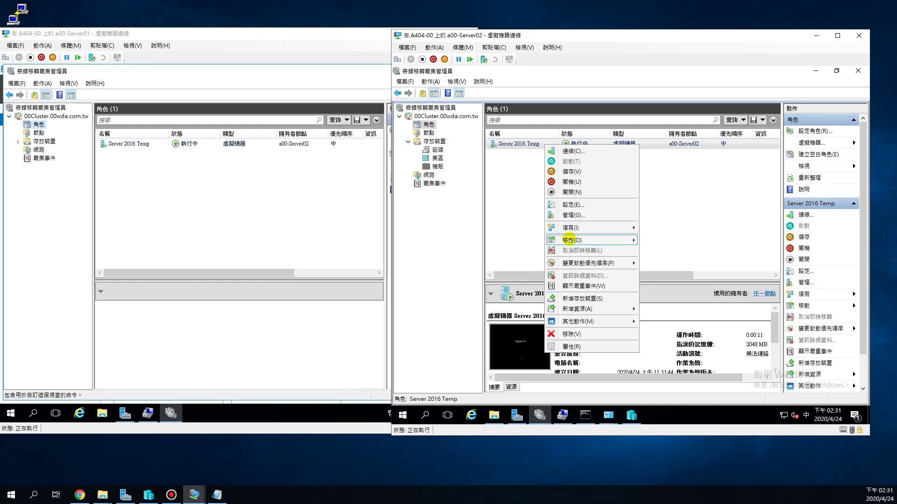
mouse_move(569, 240)
mouse_move(662, 250)
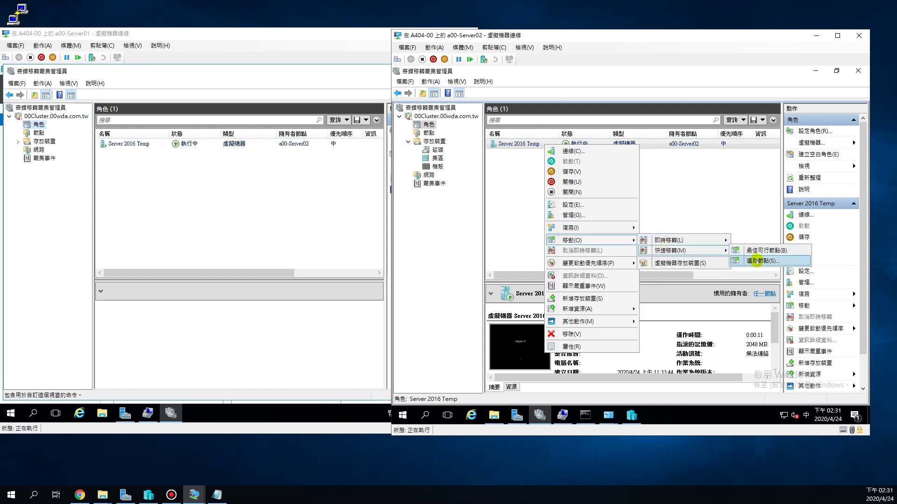
click(757, 260)
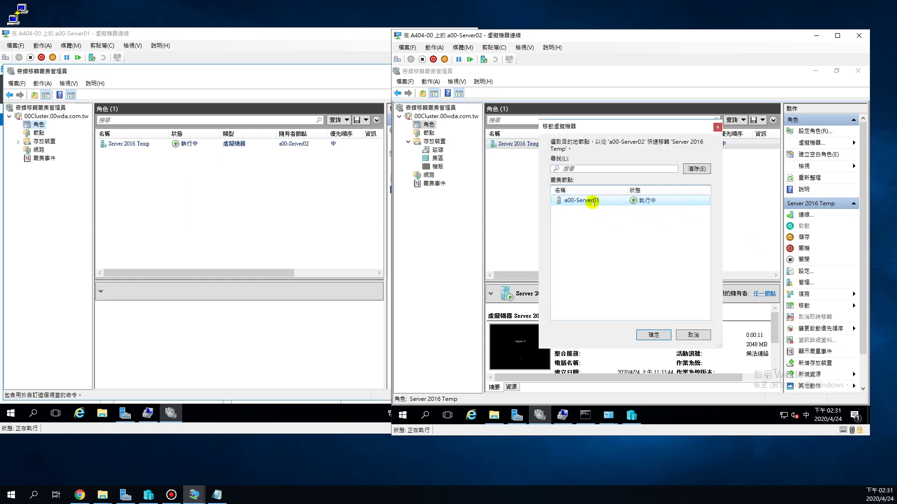
click(593, 202)
click(654, 337)
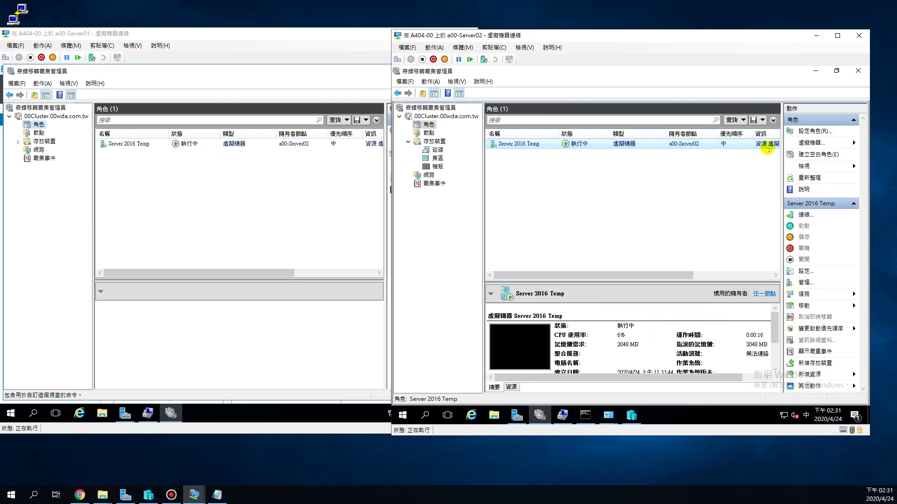
Follow the migration's progress and owner node in both servers' role lists, and view Server 2016 Temp's details on a00-Server01
drag(682, 273, 741, 274)
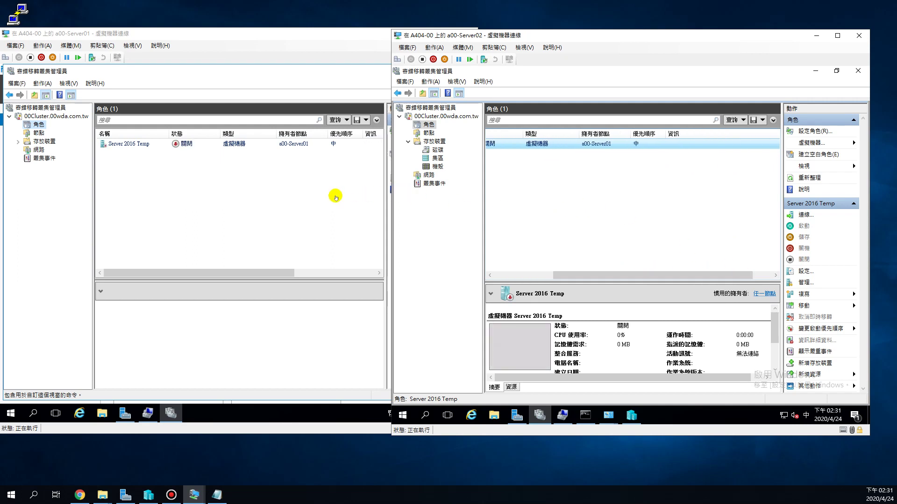
click(338, 157)
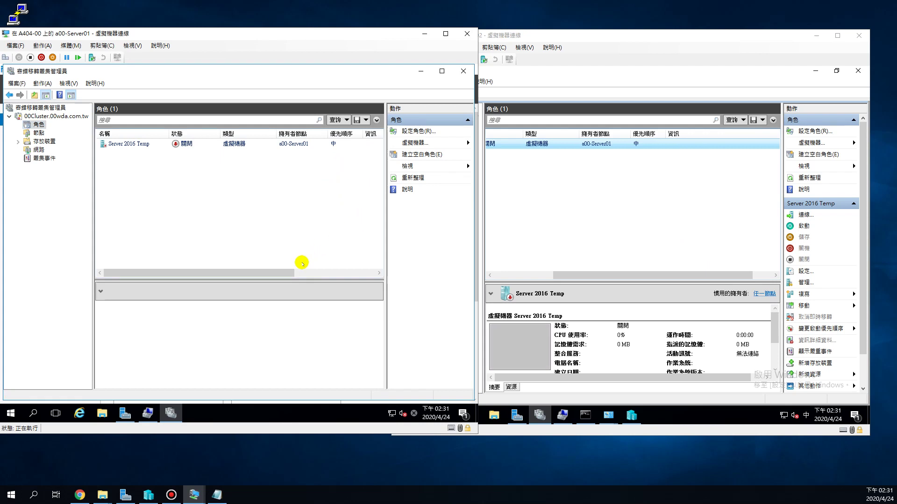
drag(284, 273, 320, 242)
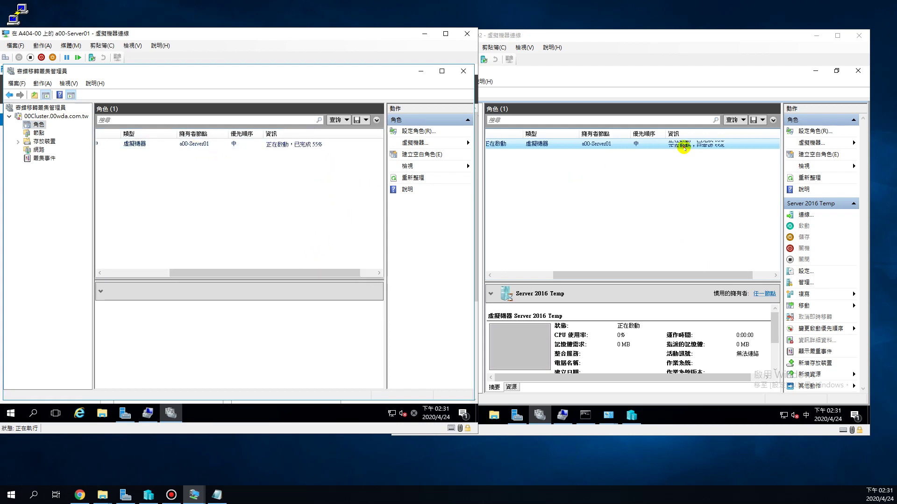
click(685, 146)
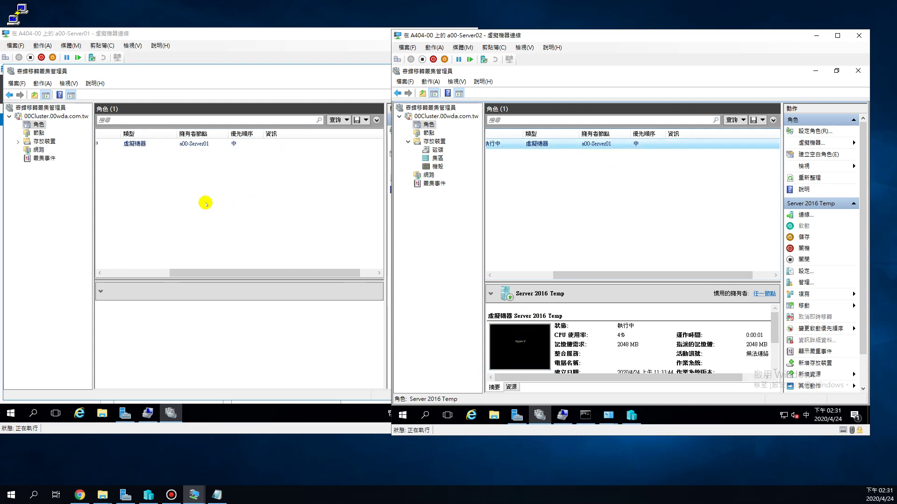
click(234, 274)
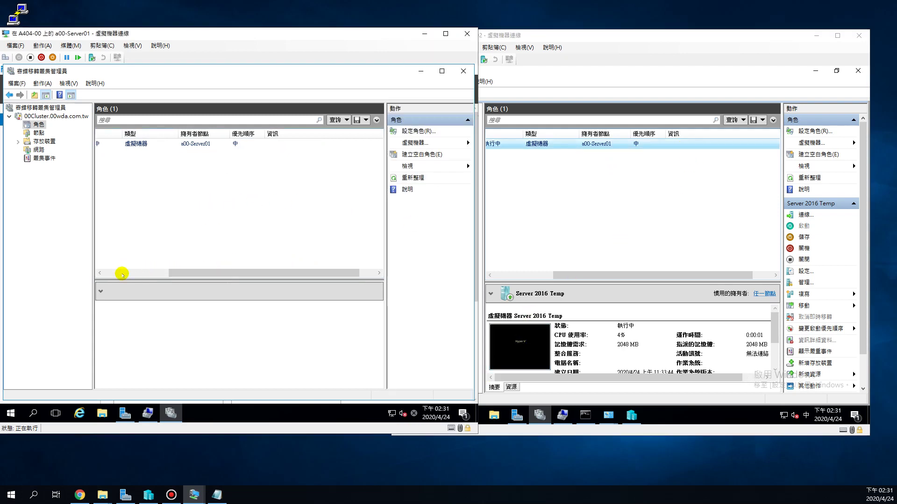
drag(187, 272, 113, 273)
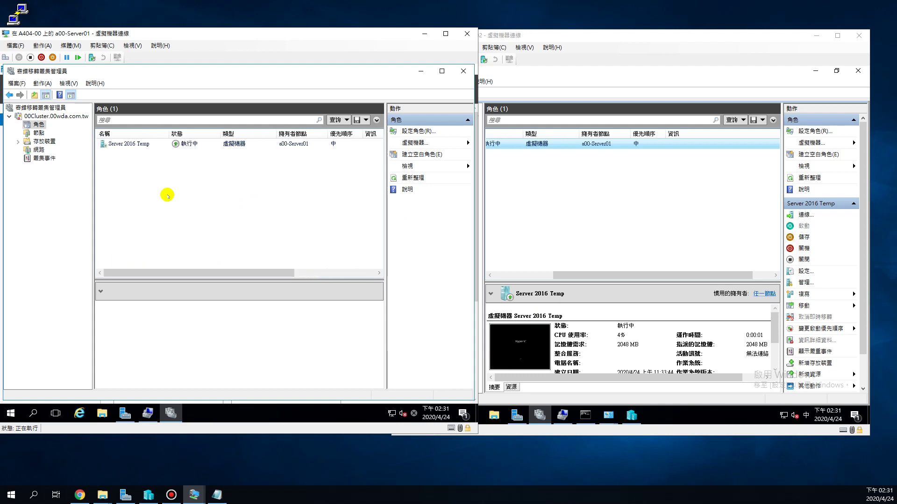
click(423, 178)
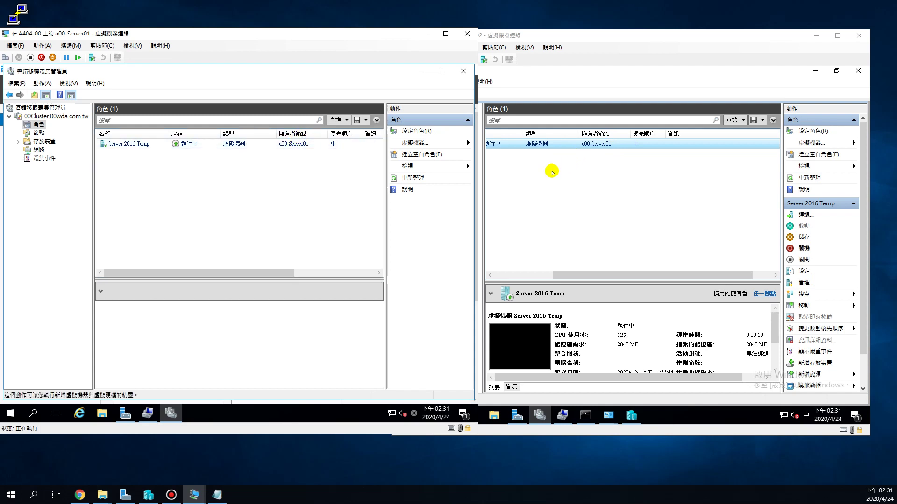
click(120, 145)
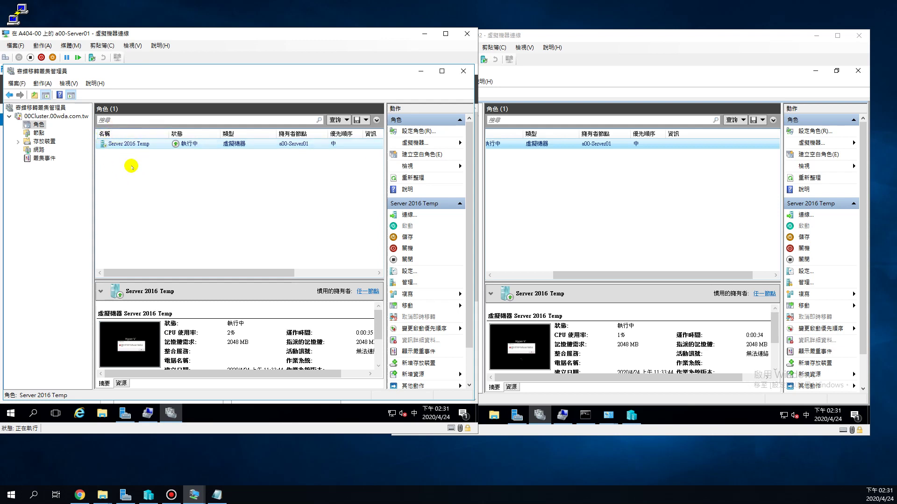
click(503, 35)
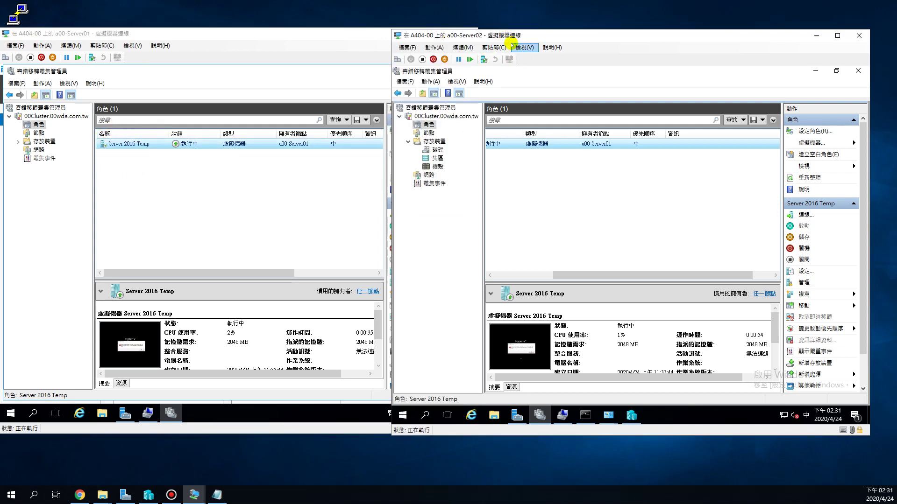
click(348, 33)
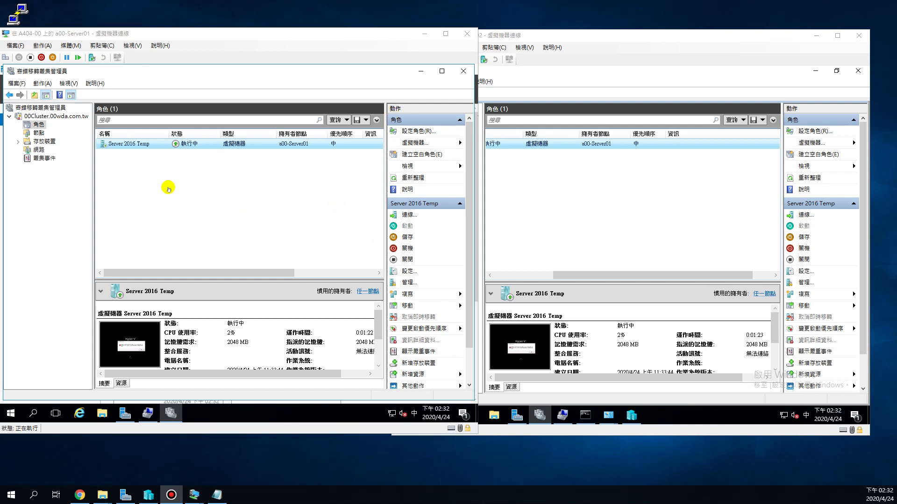
Minimise the cluster manager on a00-Server01, switch to Notepad, and add the indented line "虛擬交換器" below "角色使用"
click(421, 72)
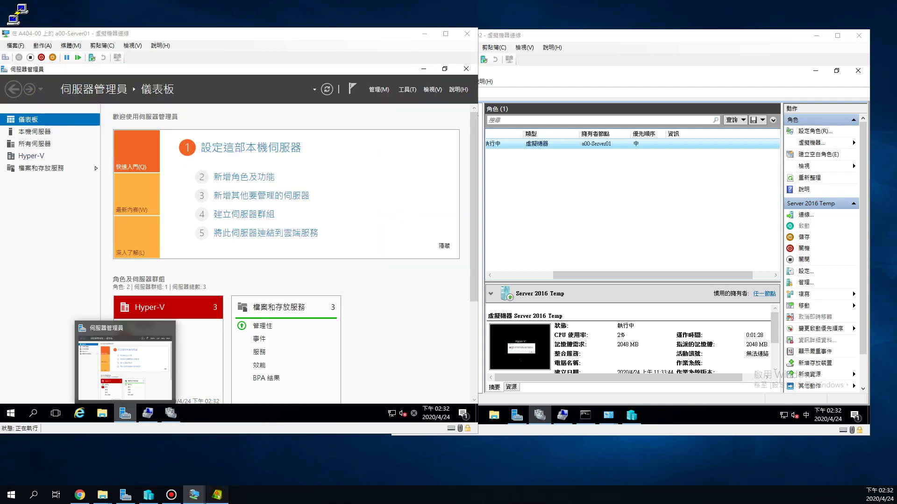
click(216, 495)
key(Return)
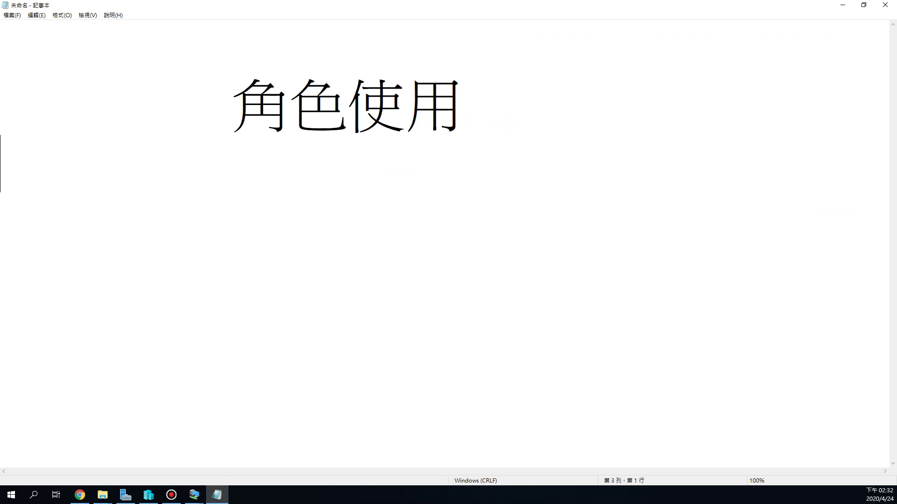
text(虛擬)
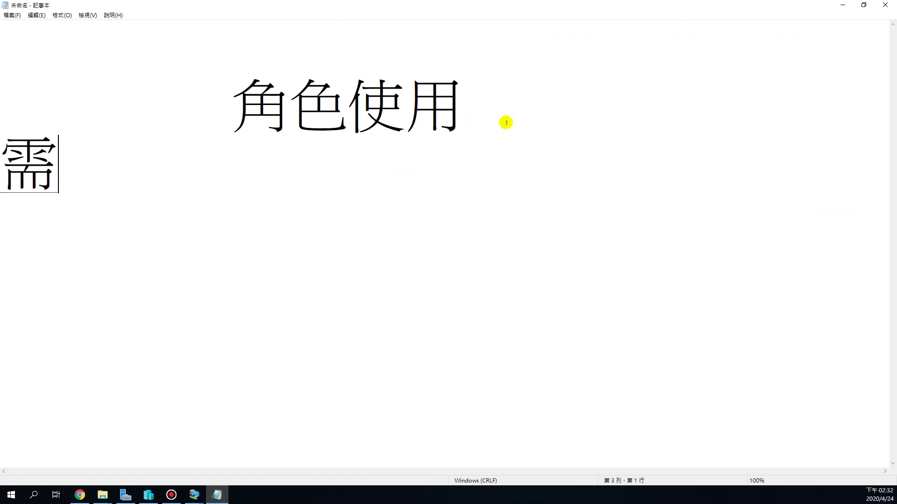
text(交換器)
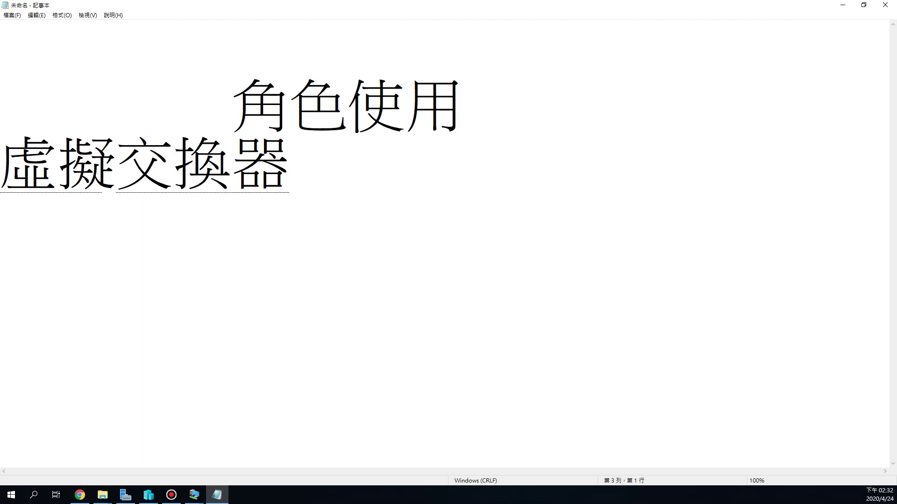
key(Return)
key(Home)
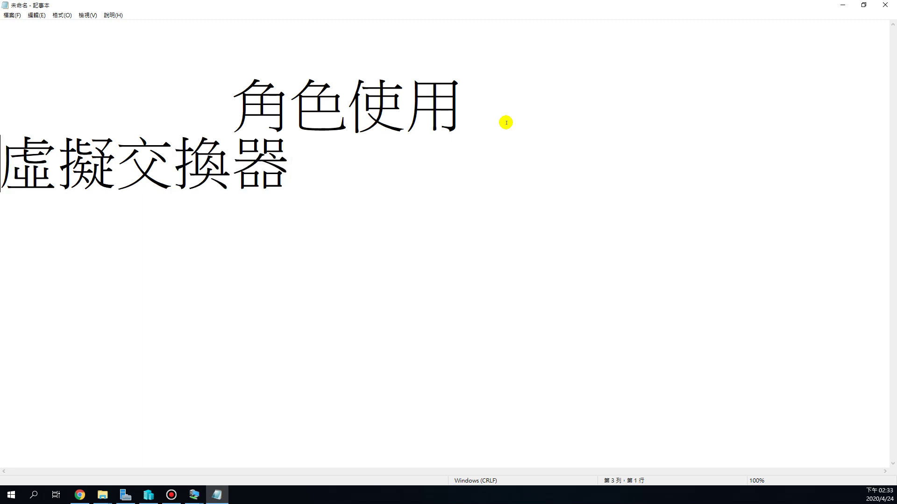
key(Tab)
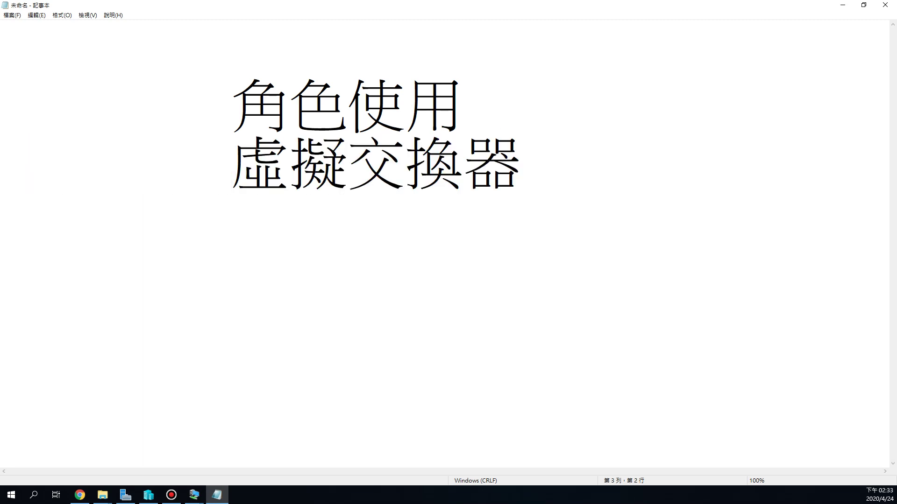
Insert "設定" before "虛擬交換器" on the second line of the note, and minimise Notepad
text(設定)
key(Return)
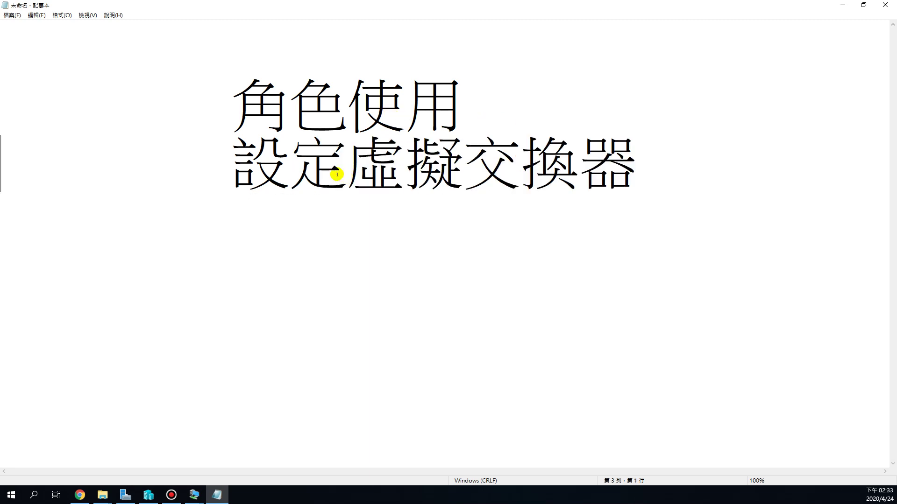
click(842, 6)
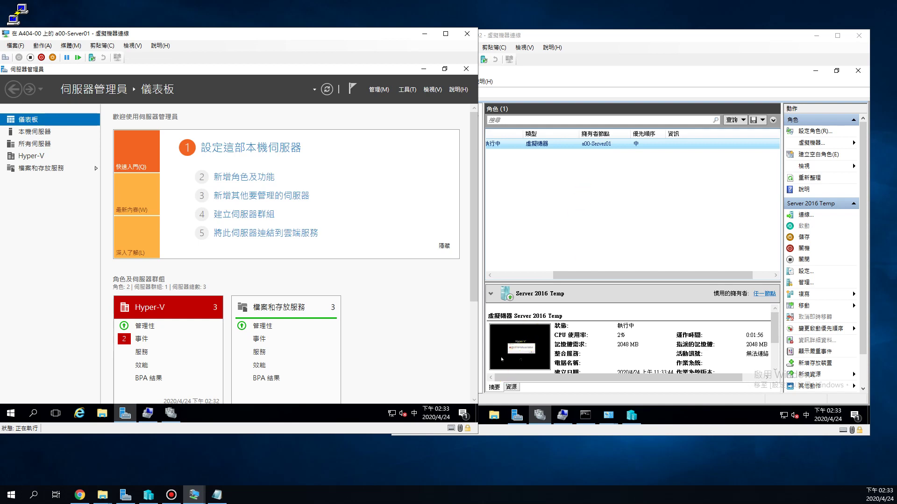
Bring the role name column into view in a00-Server02's cluster manager, and open Hyper-V Manager on a00-Server01
click(555, 190)
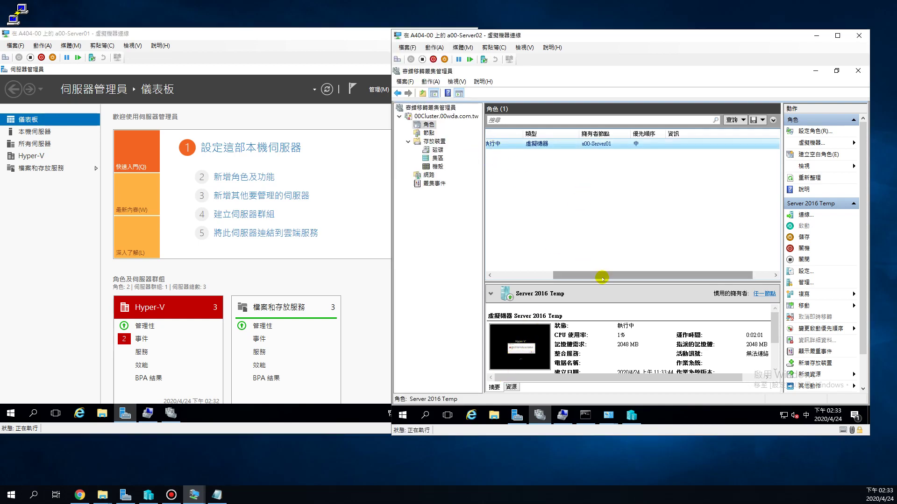
drag(603, 278, 514, 176)
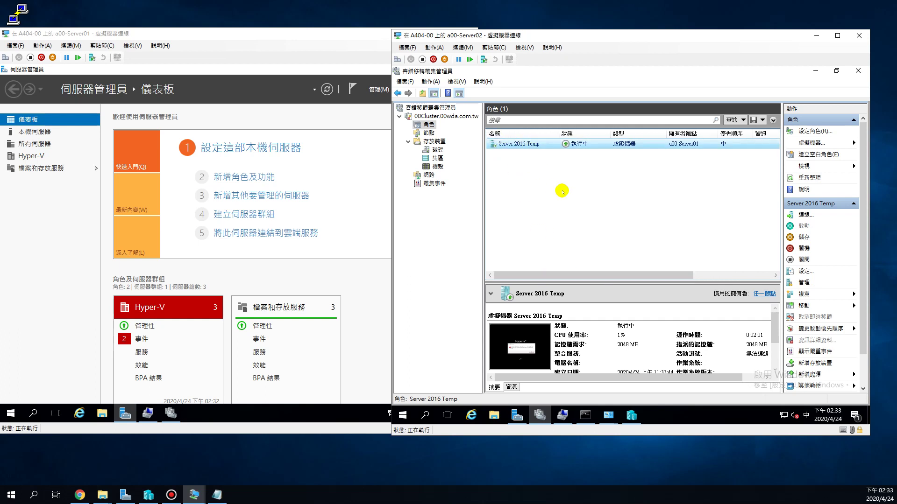
click(259, 34)
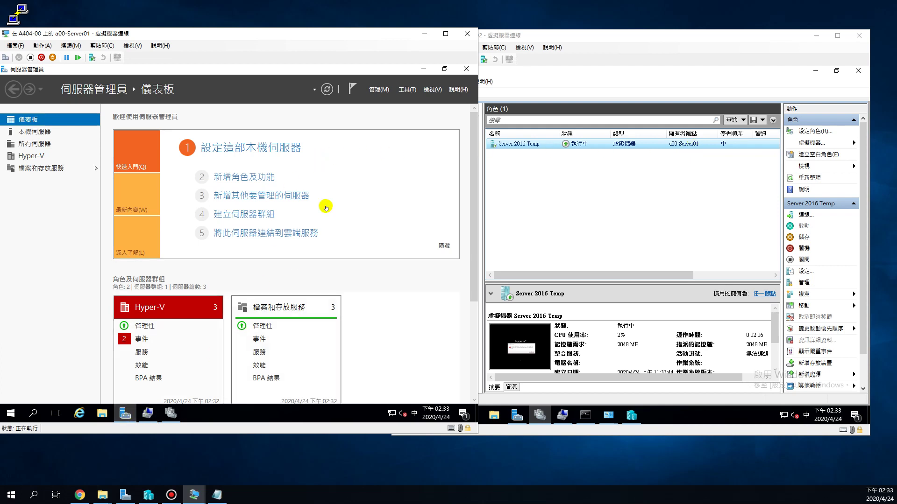
click(407, 89)
click(400, 100)
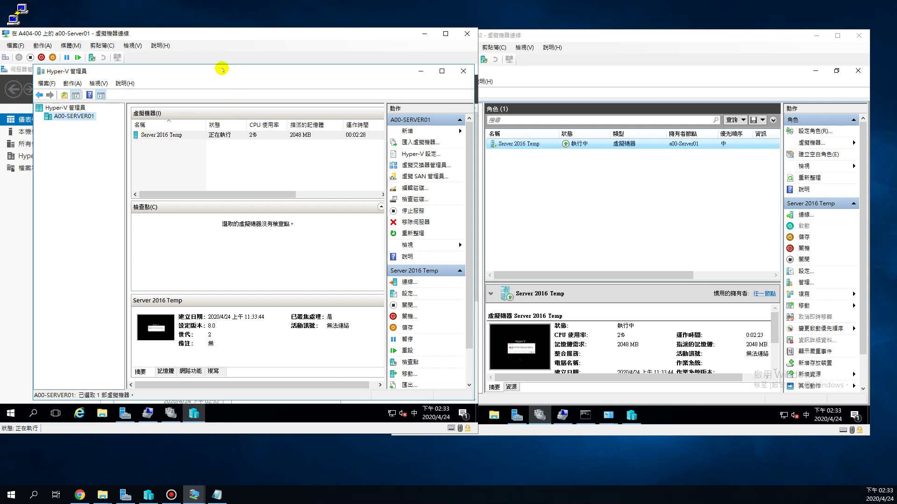
drag(200, 70, 204, 74)
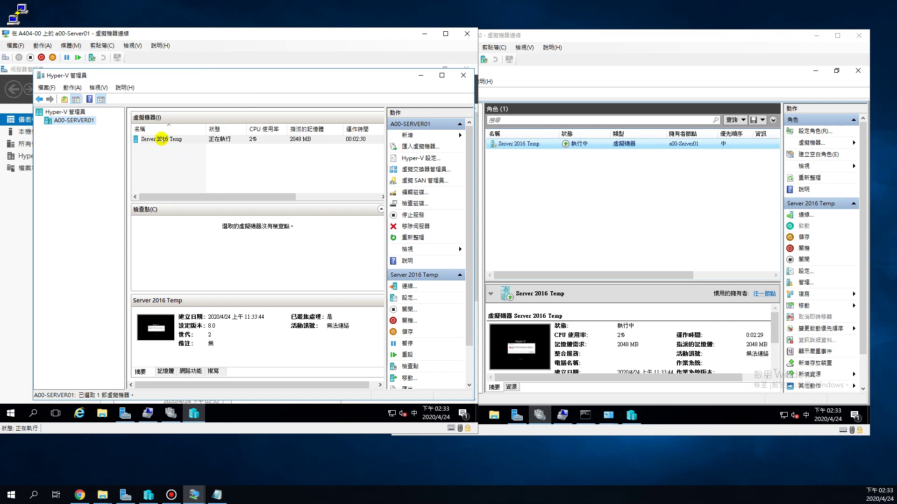
Inspect the virtual switch choices for Server 2016 Temp's network adapter in its settings, and close them without changes
click(160, 140)
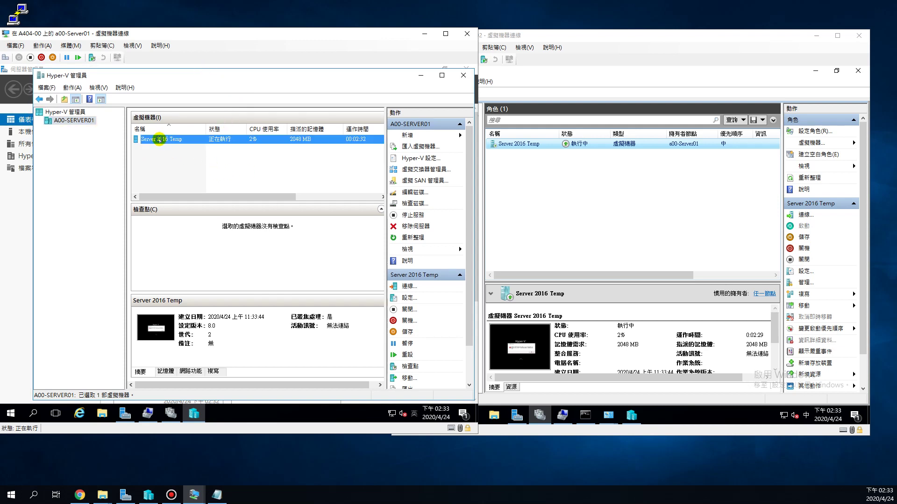
right_click(159, 140)
click(179, 158)
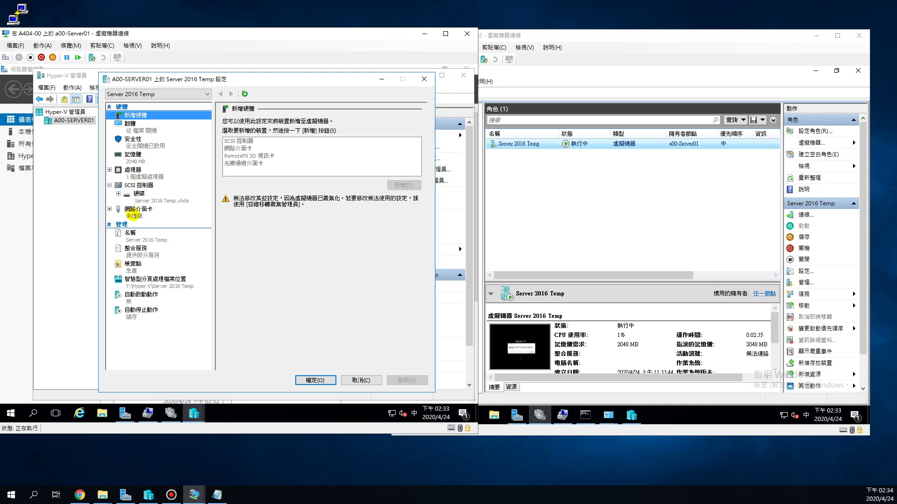
click(133, 214)
click(258, 140)
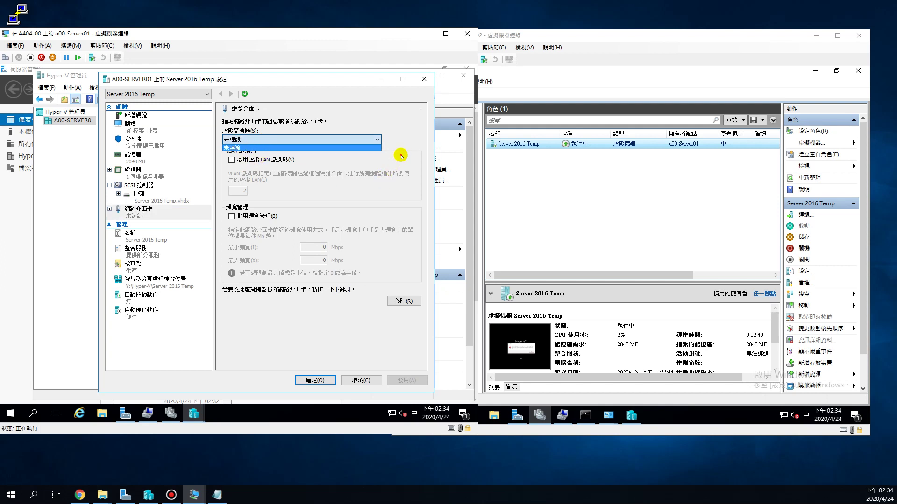
click(400, 156)
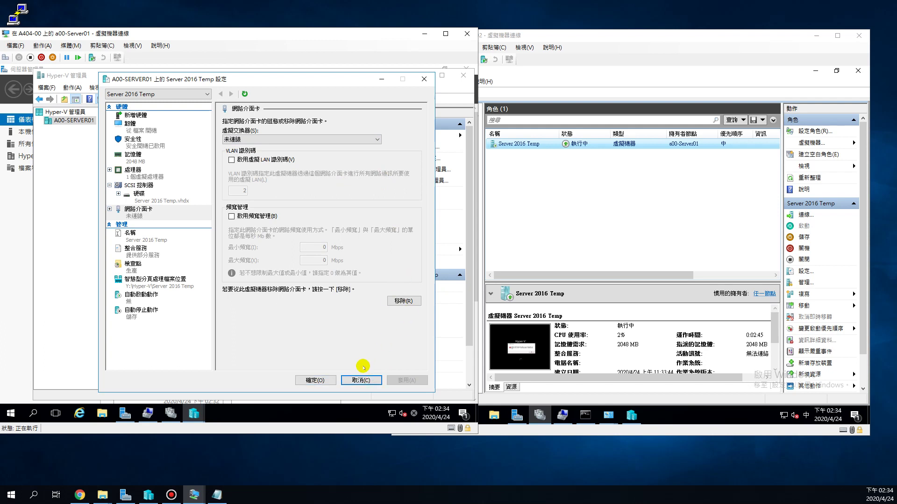
click(361, 380)
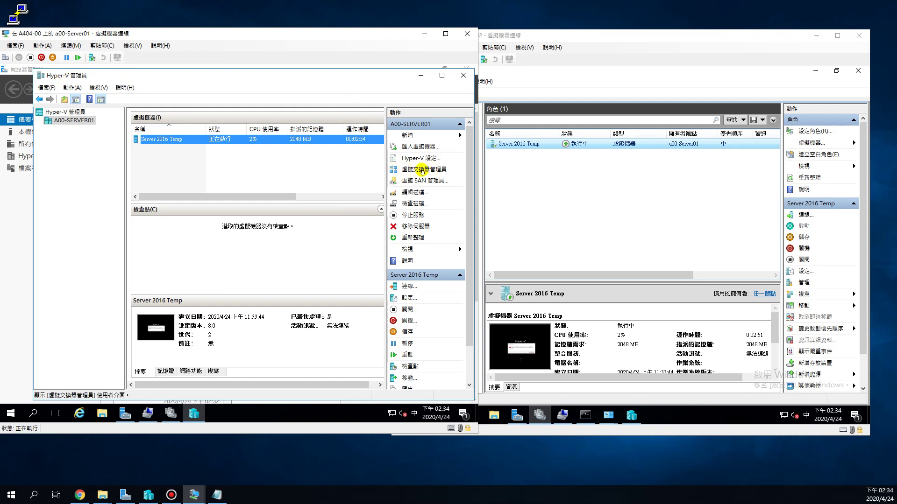
Create a new external (外部) virtual switch in A00-SERVER01's Virtual Switch Manager
click(422, 169)
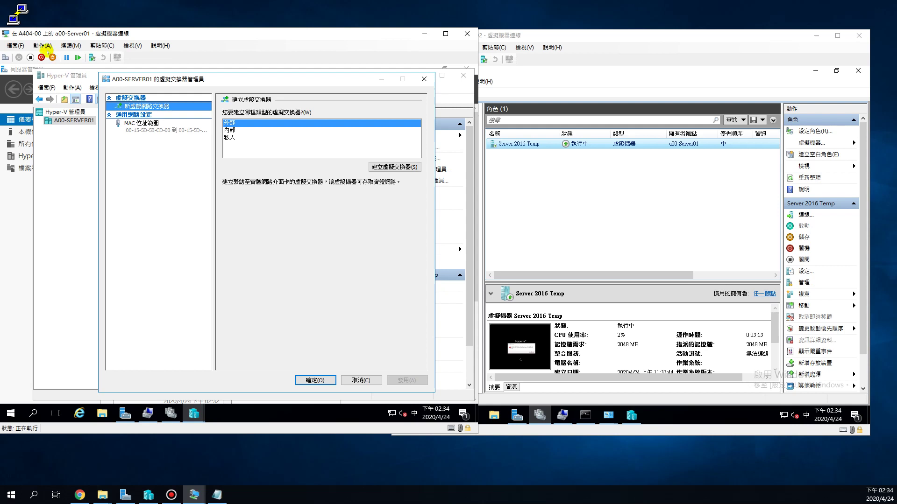
click(230, 122)
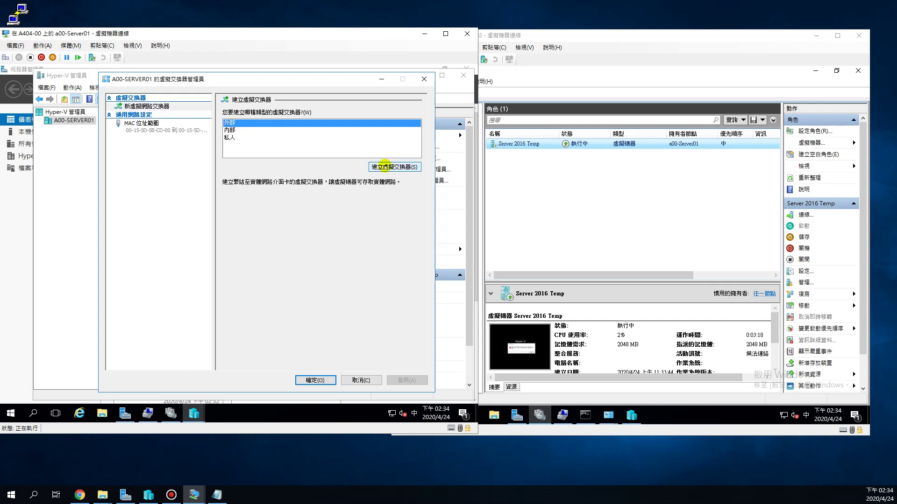
click(389, 167)
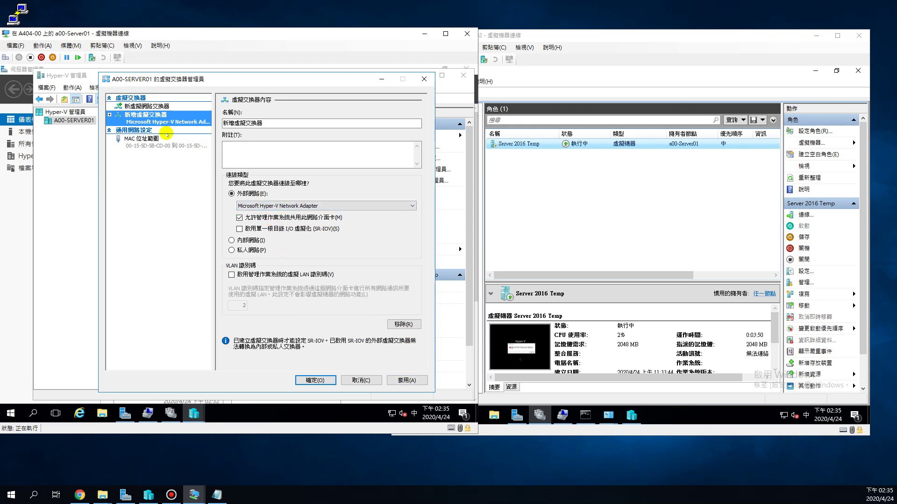
Open the properties of a00-Server01's Ethernet connection from its local server page and examine the items the connection uses
click(124, 414)
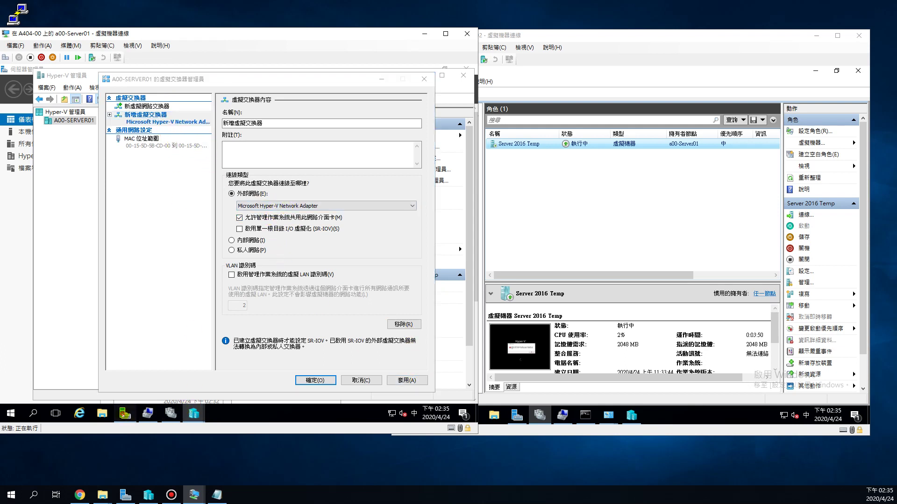
click(61, 134)
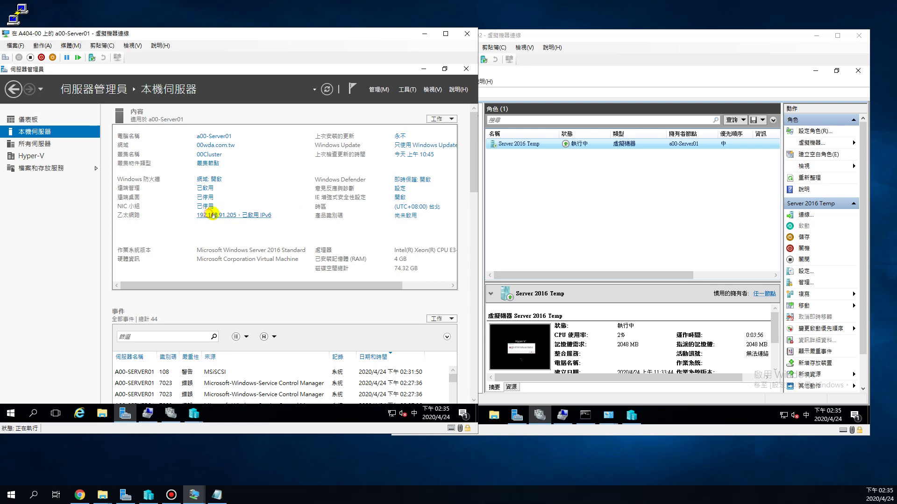
click(255, 214)
double_click(85, 161)
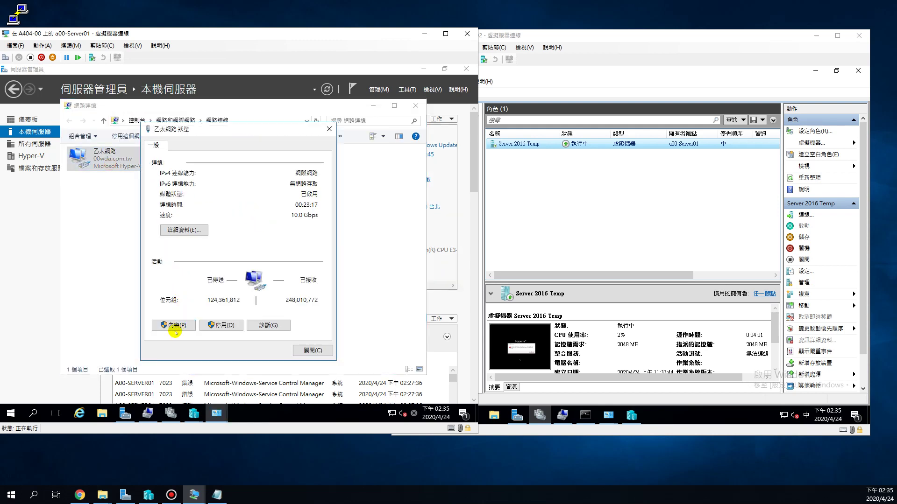
click(175, 326)
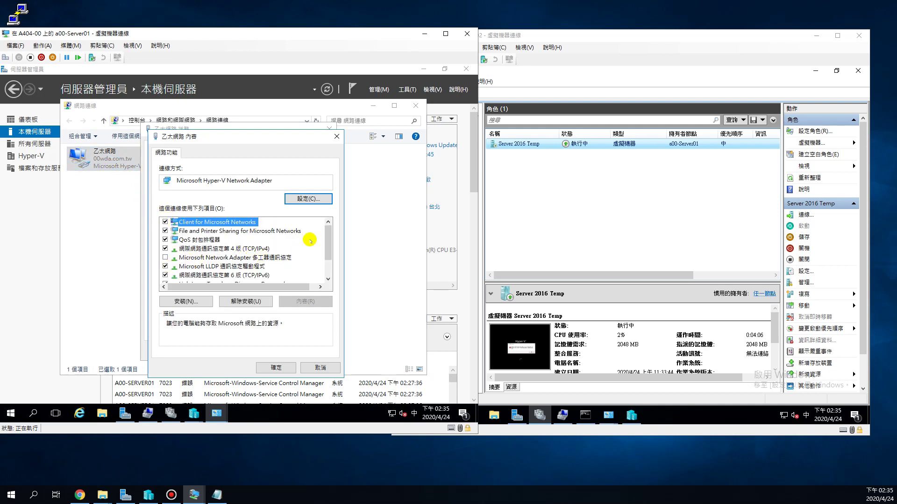
scroll(328, 244, down, 1)
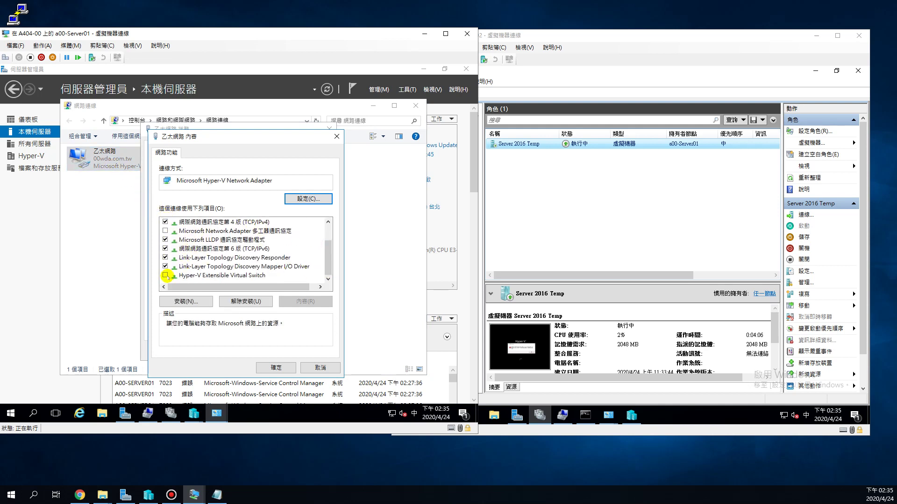
scroll(326, 257, up, 1)
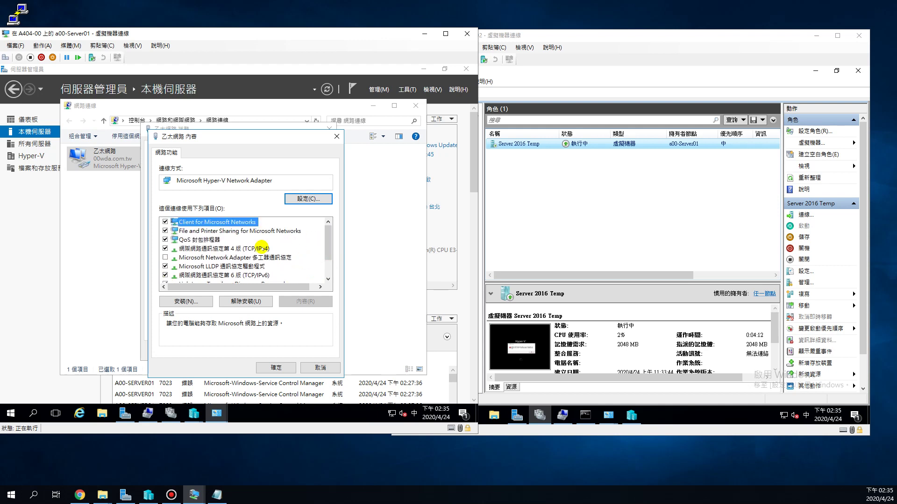
Examine the IP address and preferred DNS server in the Ethernet connection's TCP/IPv4 settings, and close the dialogs without changes
double_click(262, 248)
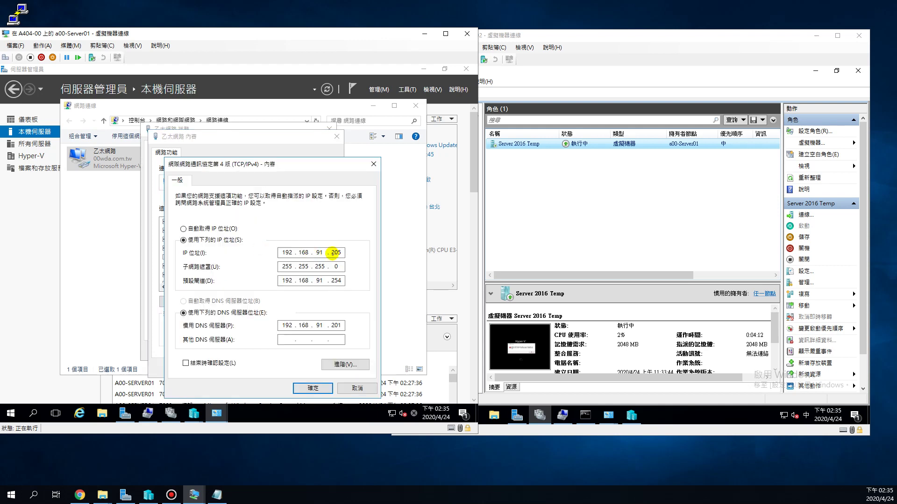
drag(329, 252, 340, 254)
drag(332, 326, 341, 325)
click(355, 388)
click(327, 366)
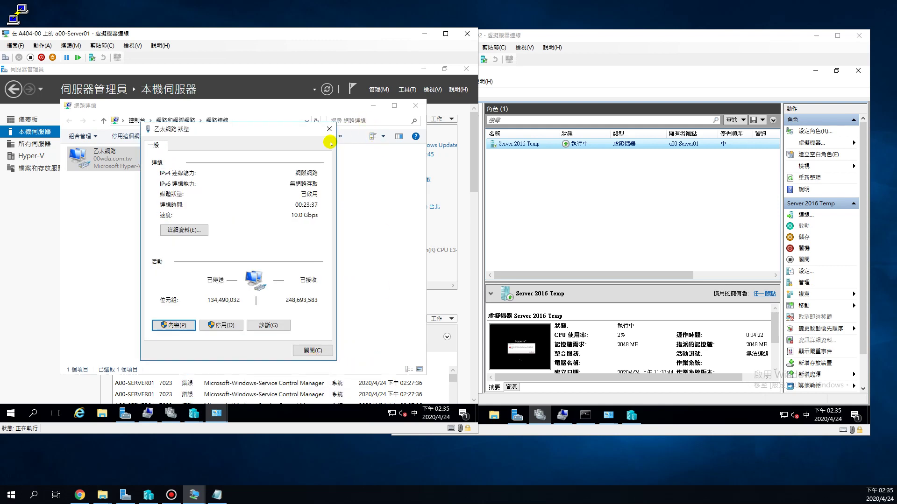
click(328, 131)
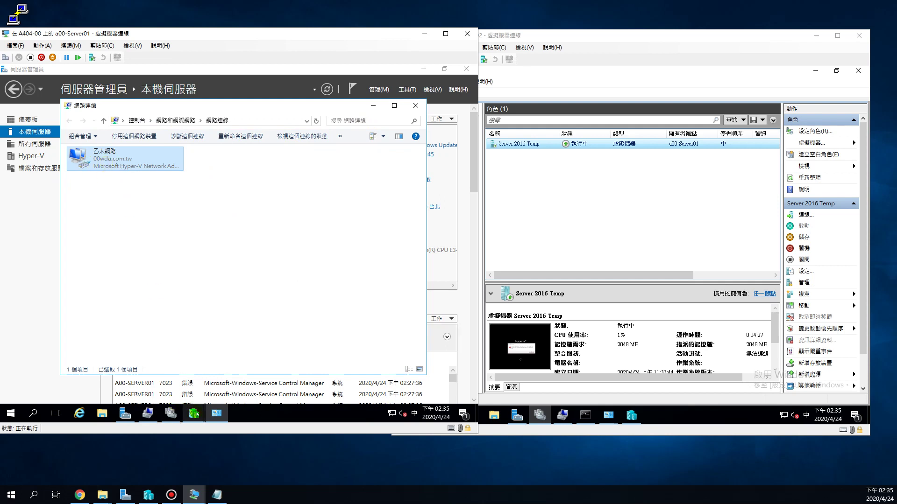
Return to A00-SERVER01's Virtual Switch Manager and remove "新增" from the start of the new switch's name
mouse_move(194, 414)
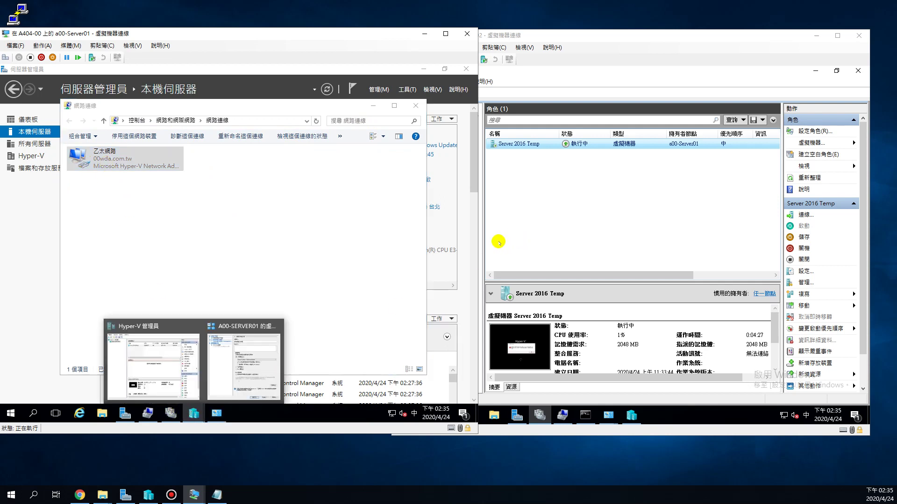
click(258, 353)
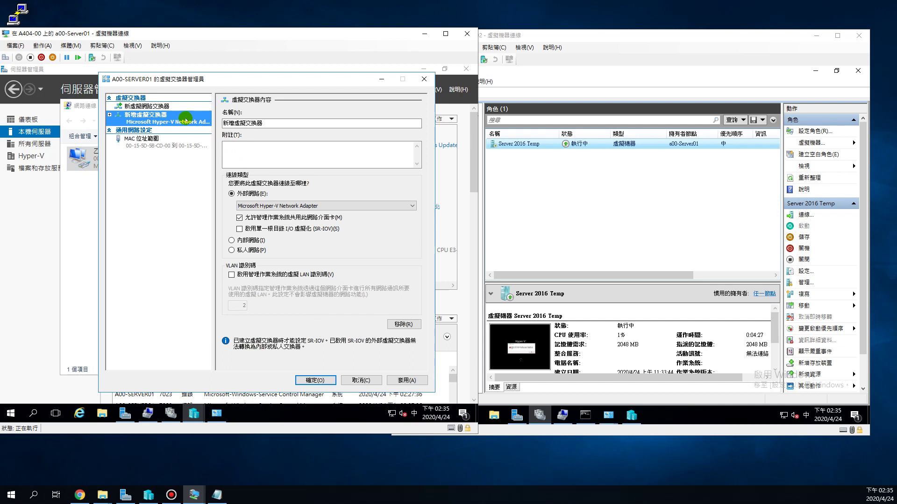
click(242, 124)
key(BackSpace)
key(BackSpace)
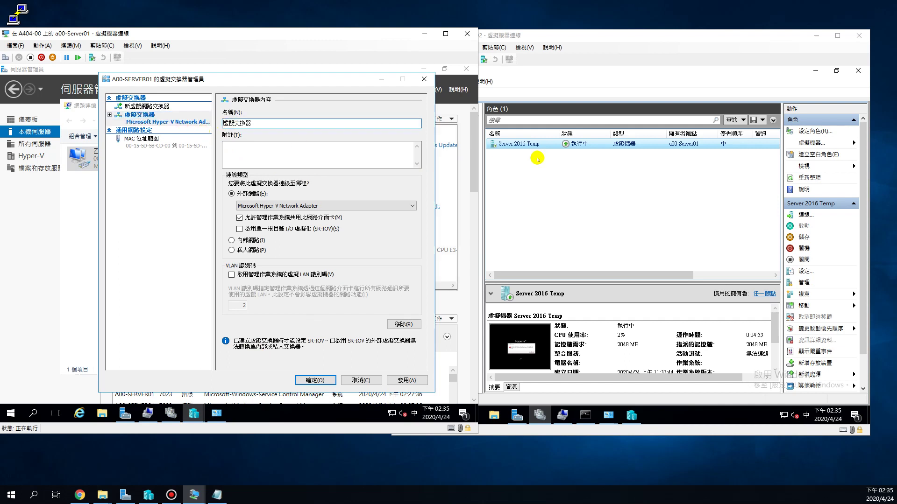
key(shift)
text(j941j4)
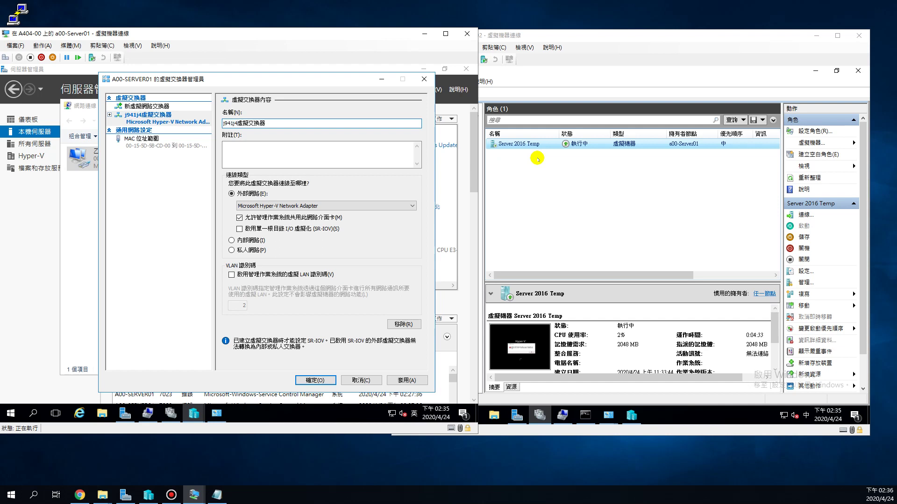
key(BackSpace)
key(BackSpace)
key(BackSpace)
key(BackSpace)
key(BackSpace)
key(BackSpace)
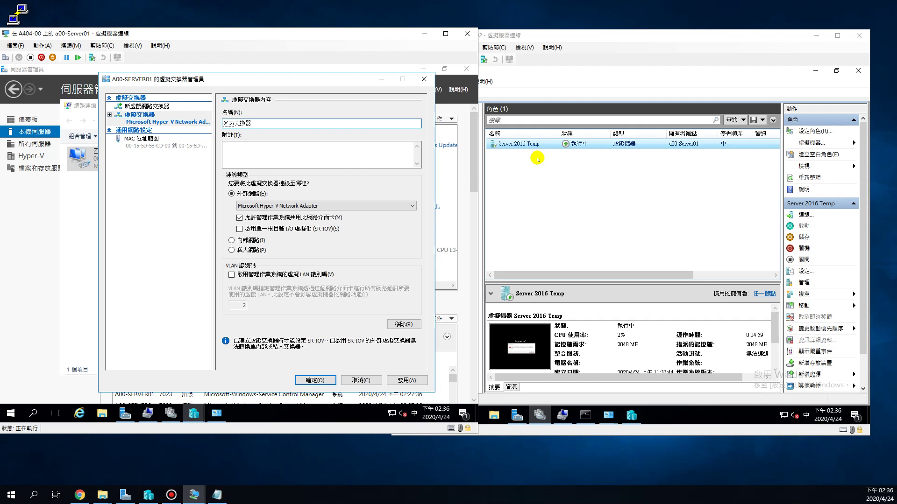
Add "外部" to the start of the new virtual switch's name so it reads 外部虛擬交換器
text(外部)
key(Return)
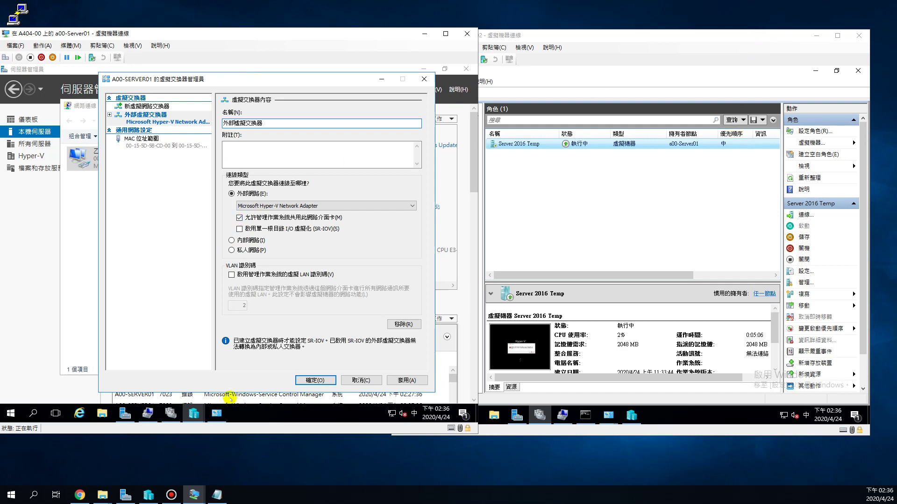
Examine the physical network adapters of host A404-00 in its network connections, and minimise that window and Server Manager
click(125, 495)
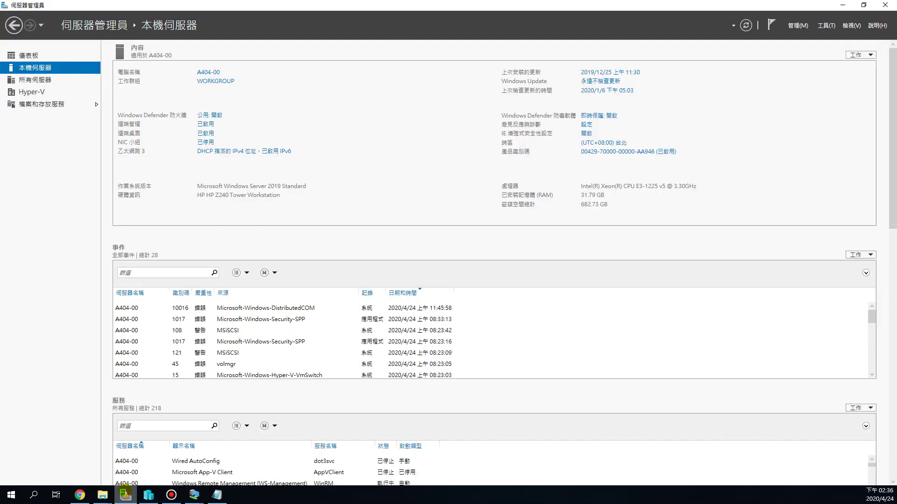
click(231, 151)
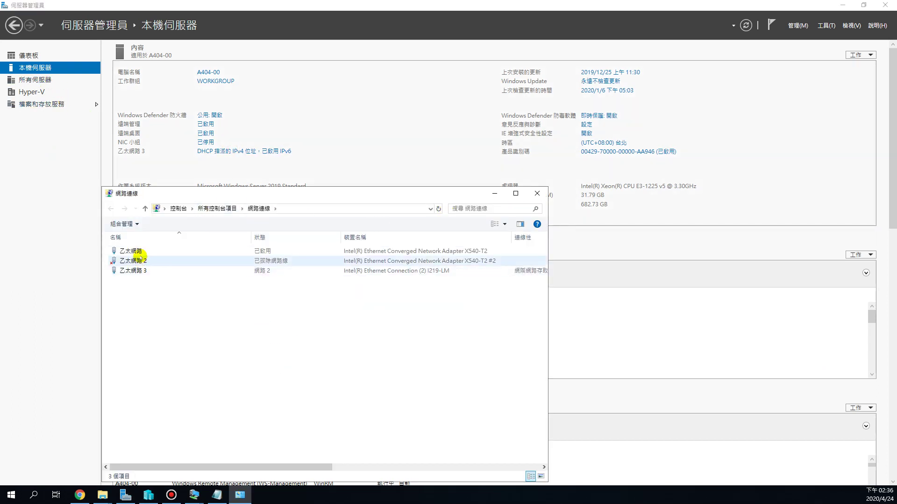
click(427, 273)
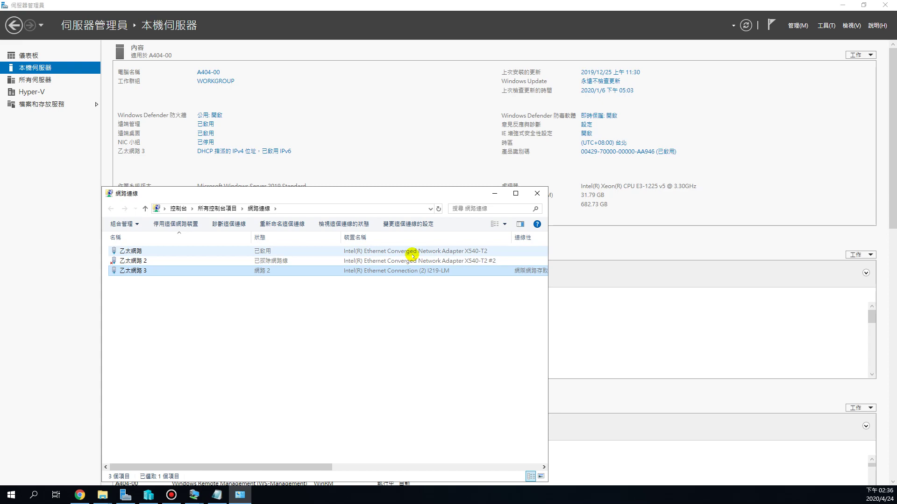
click(495, 193)
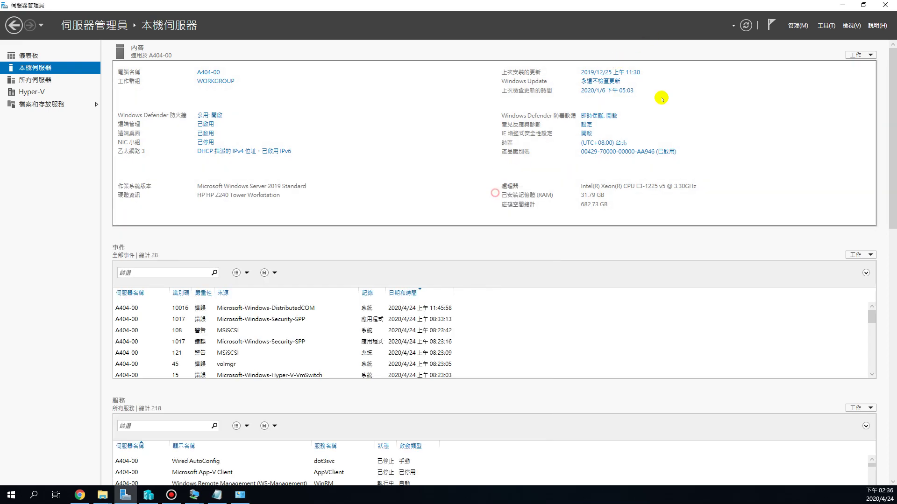
click(839, 6)
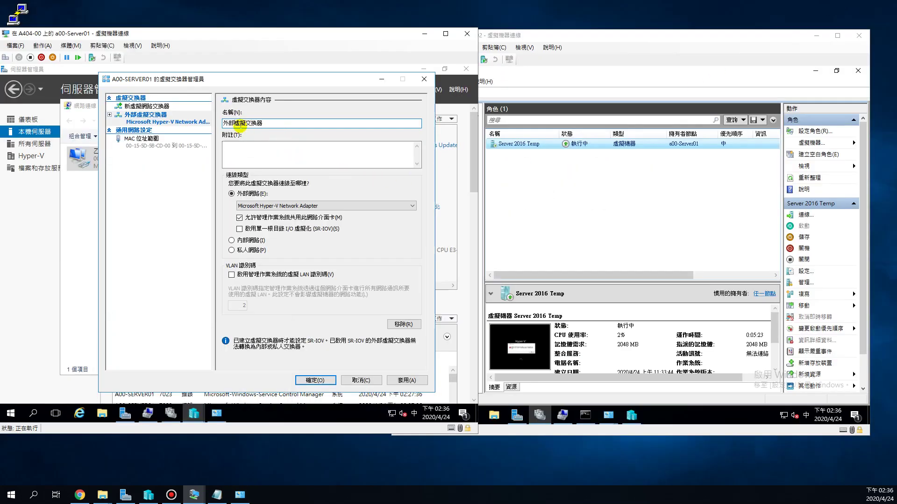
Apply the new external virtual switch 外部虛擬交換器 on A00-SERVER01 and compare it with the adapters in the network connections
click(415, 379)
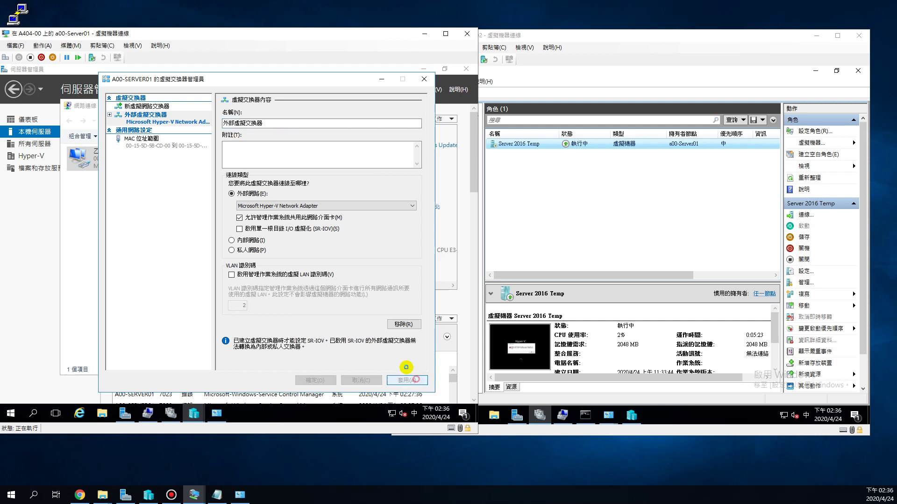
click(290, 252)
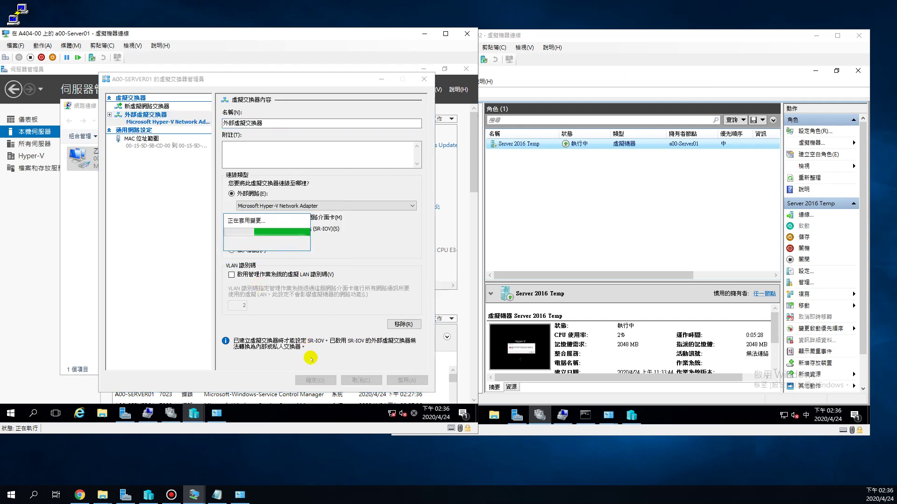
click(84, 232)
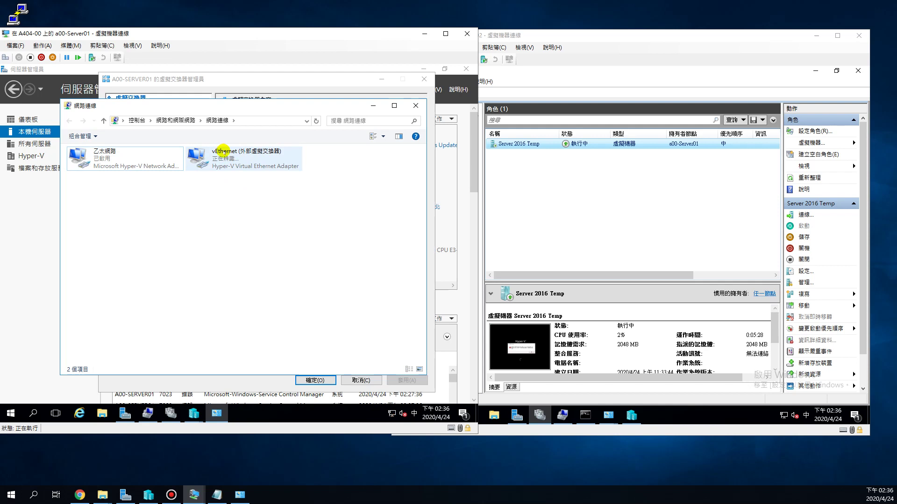
drag(224, 105, 173, 114)
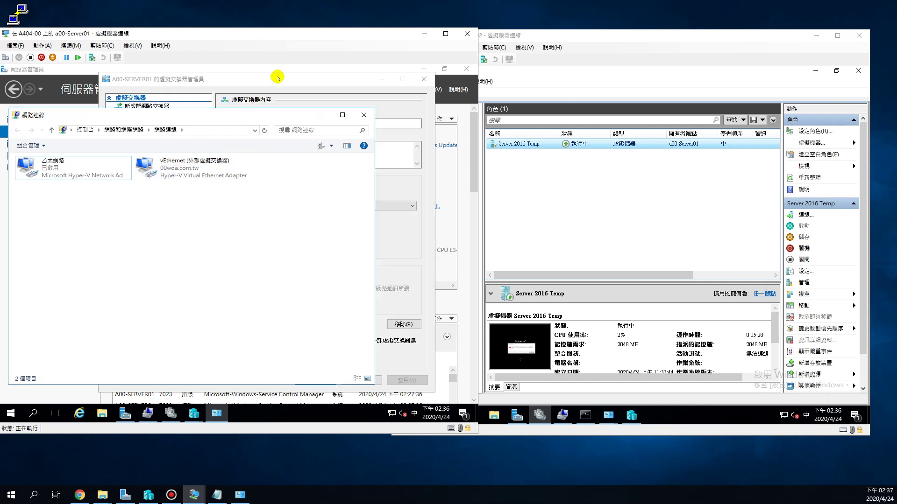
click(277, 77)
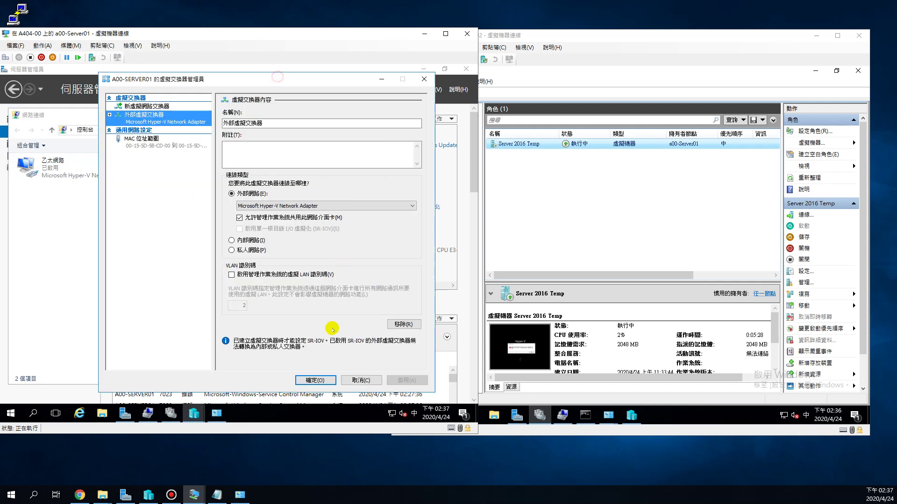
click(53, 115)
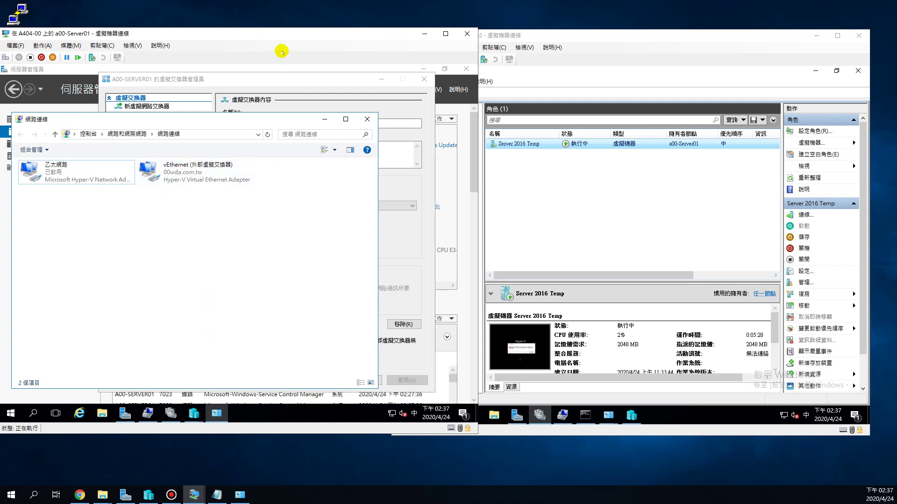
click(280, 78)
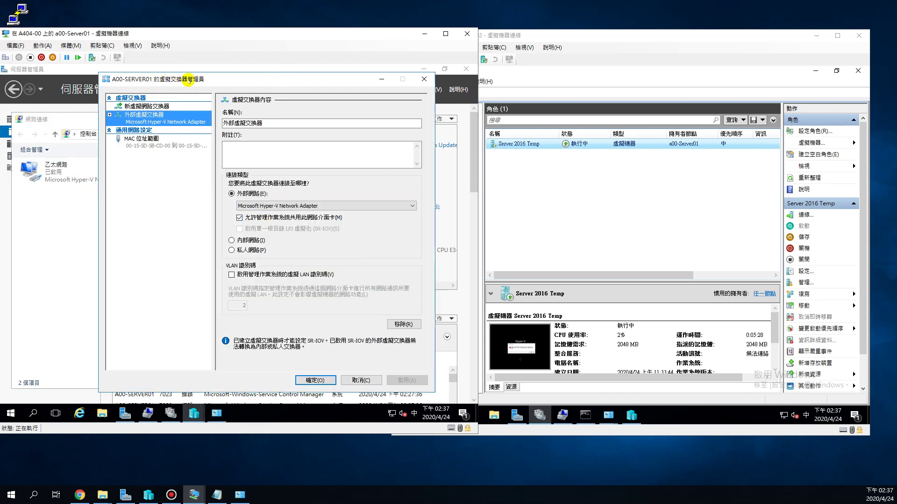
click(323, 381)
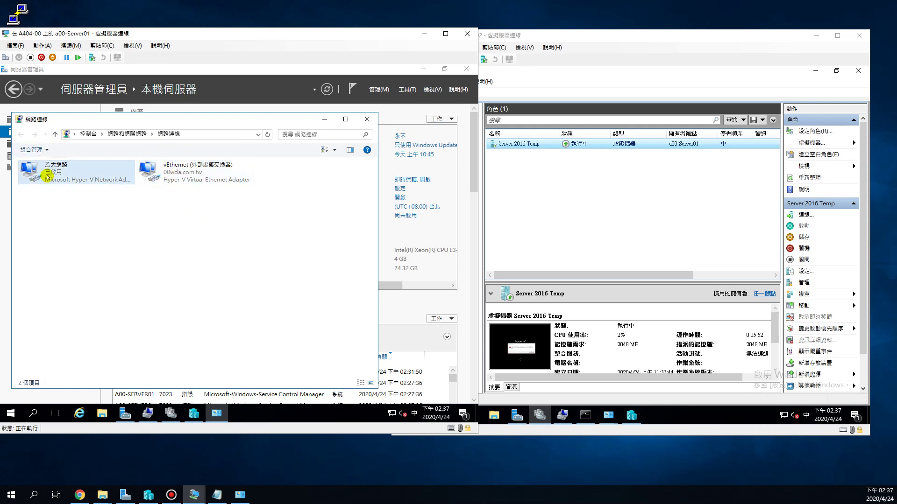
Examine the TCP/IPv4 settings of the vEthernet (外部虛擬交換器) adapter, and close its dialogs without changes
right_click(181, 170)
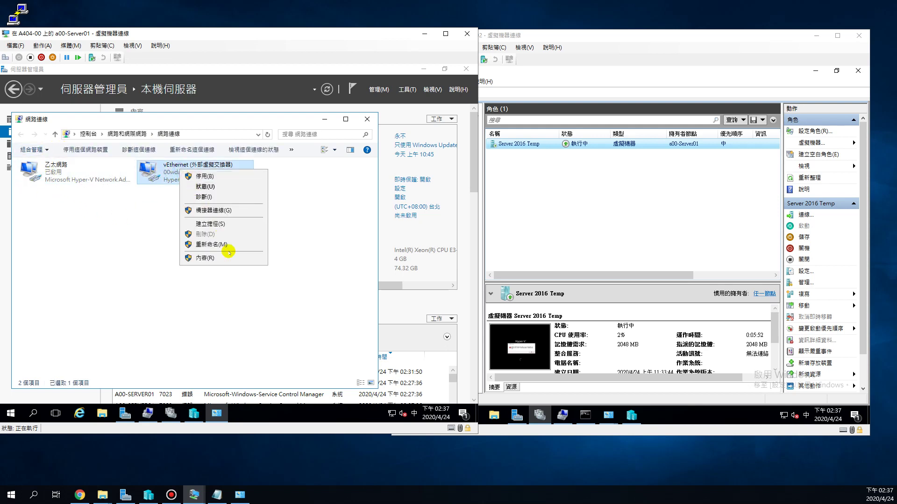
click(232, 260)
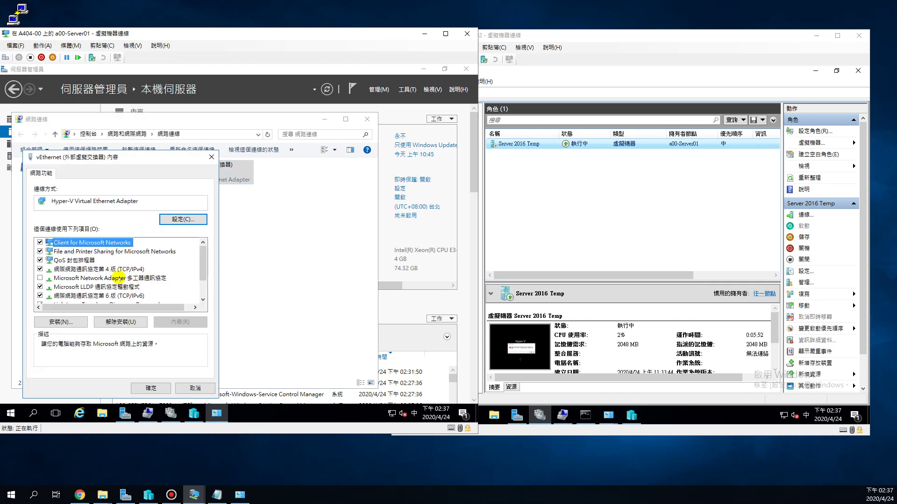
double_click(116, 270)
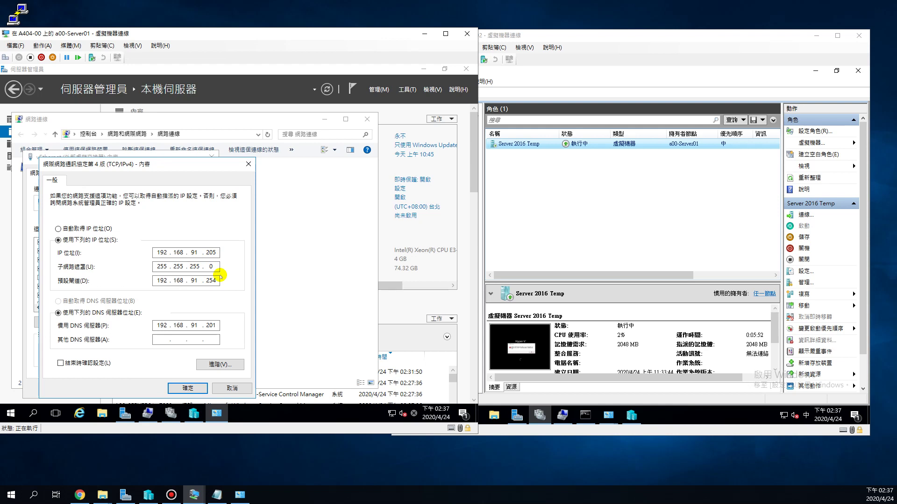
click(231, 388)
click(200, 387)
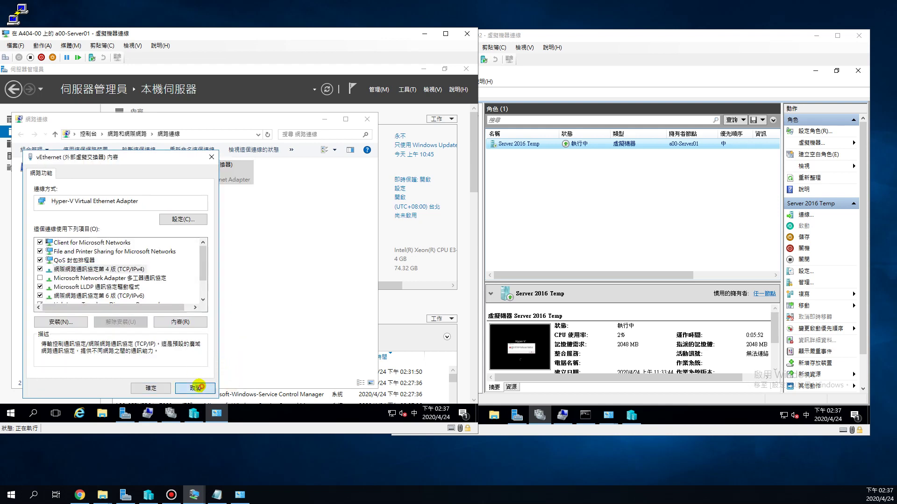
Examine which protocols and services are enabled for the 乙太網路 adapter, and close its properties and the network connections
click(63, 174)
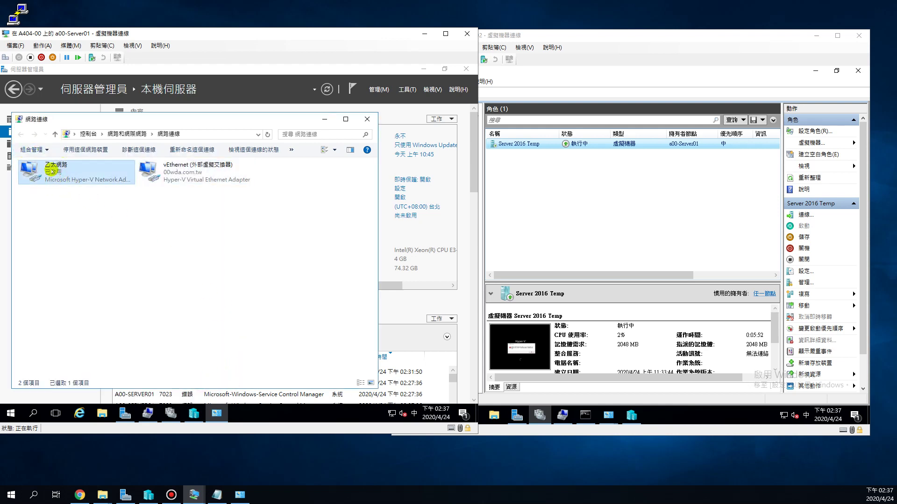
right_click(51, 170)
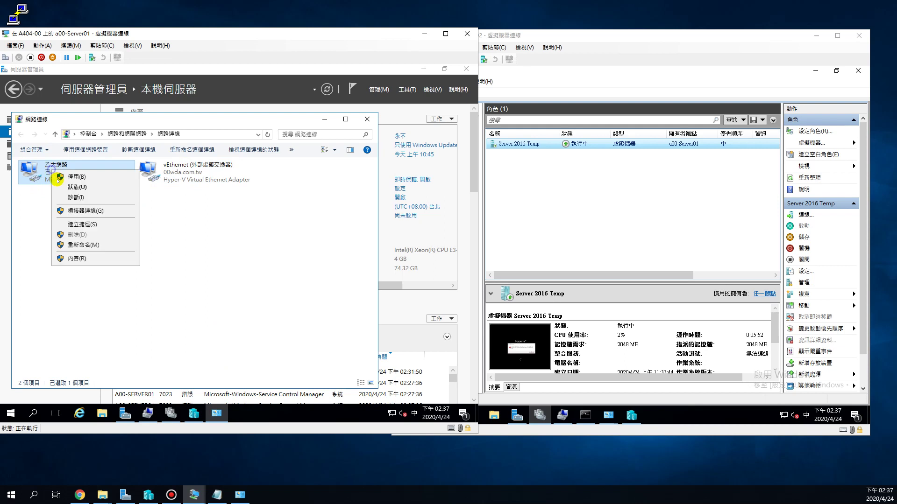
click(87, 259)
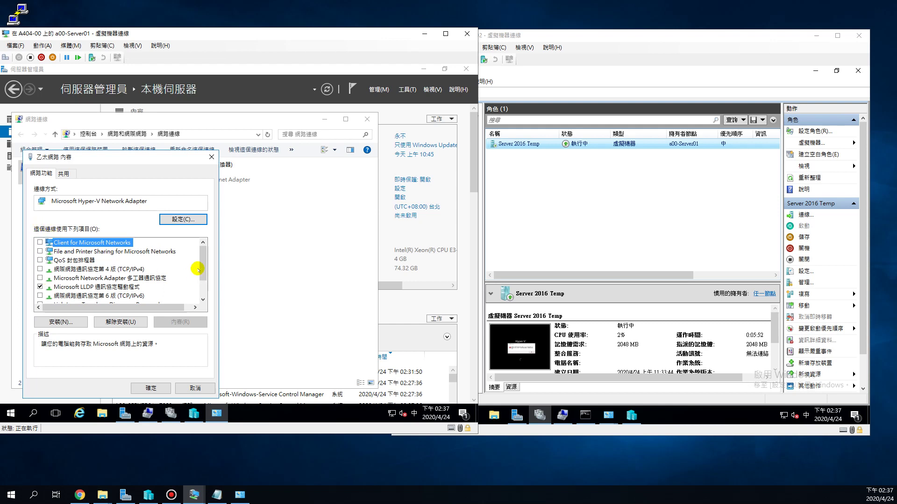
scroll(203, 280, down, 1)
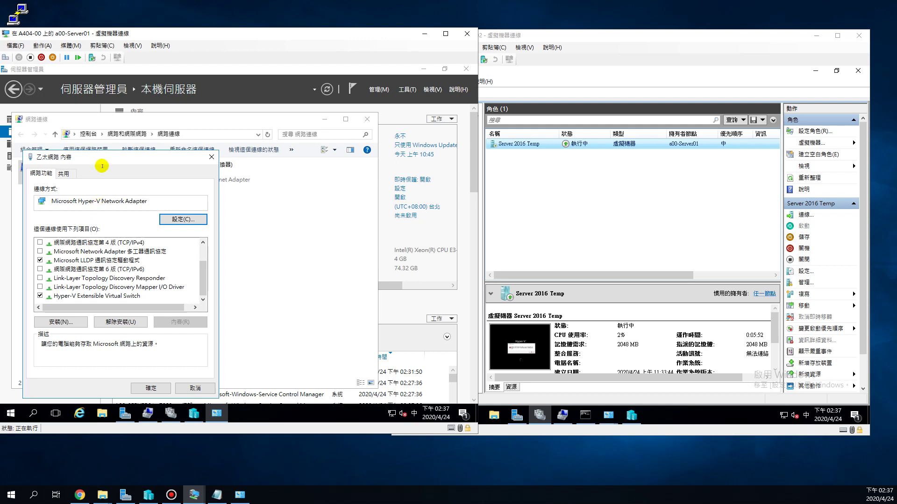
drag(101, 160, 184, 173)
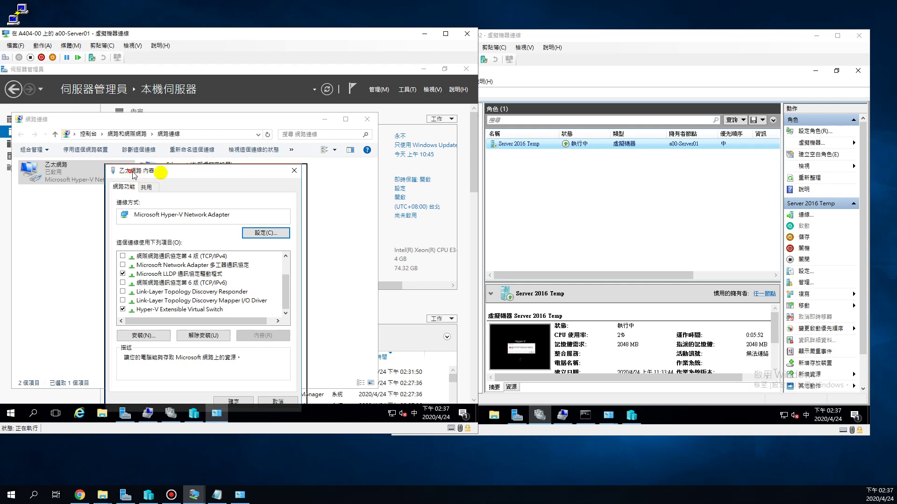
drag(129, 170, 231, 174)
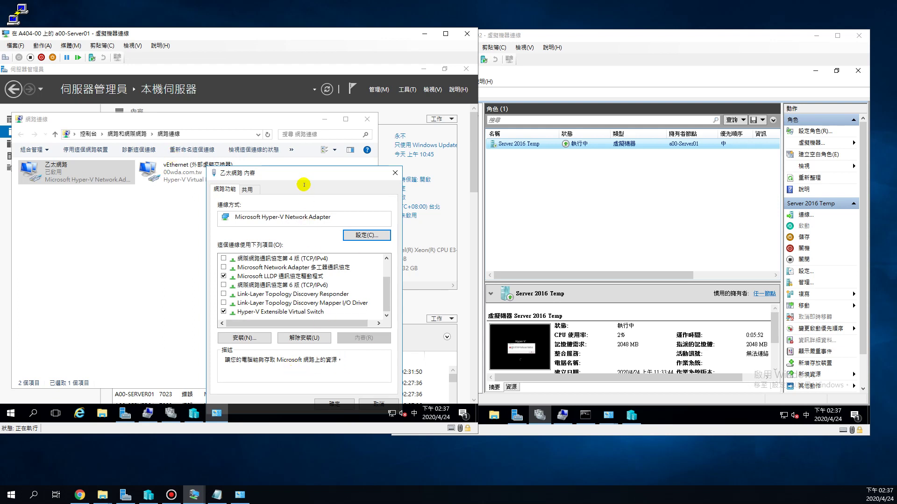
drag(307, 172, 311, 136)
click(337, 368)
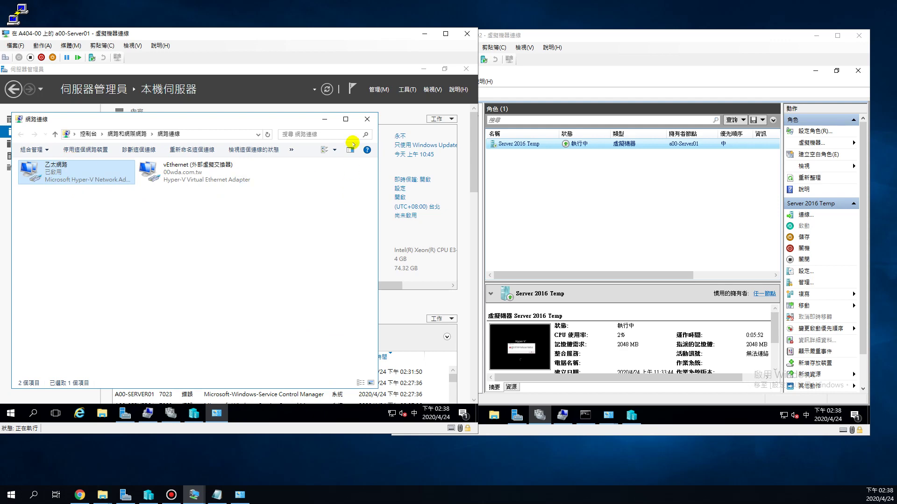
click(367, 119)
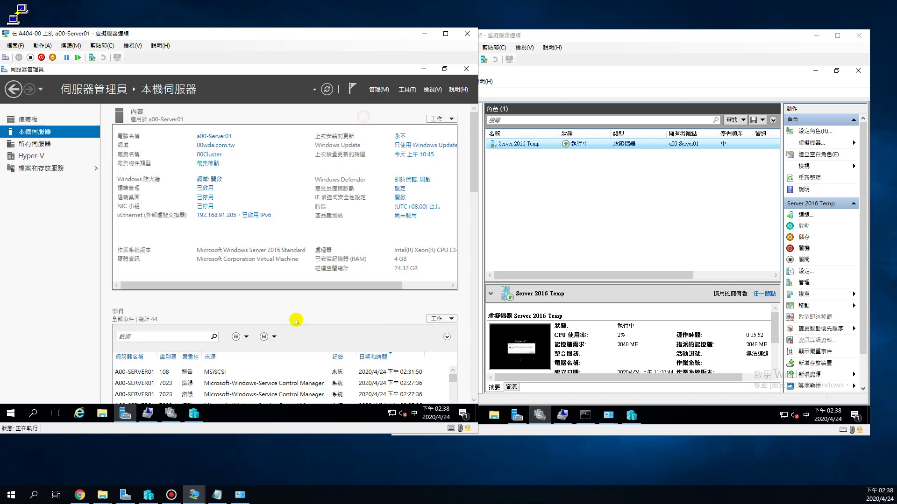
Connect the network adapter of the virtual machine Server 2016 Temp to 外部虛擬交換器 in Hyper-V Manager
click(194, 414)
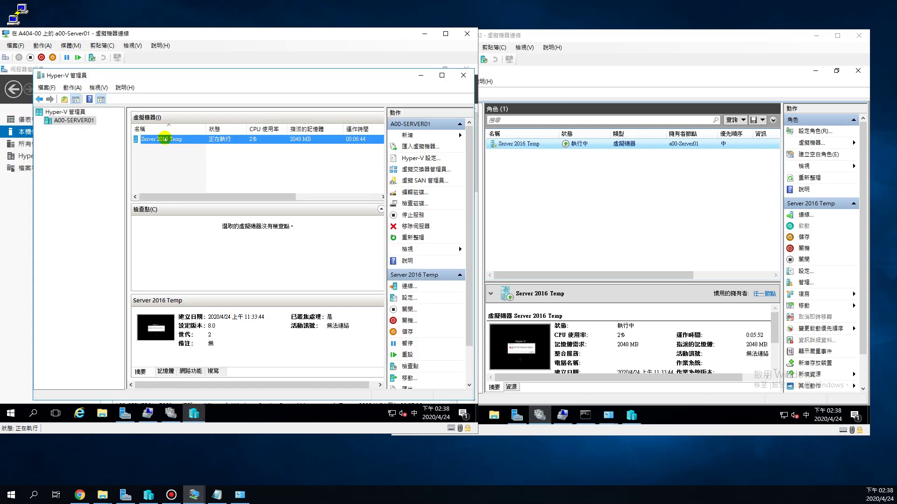
right_click(164, 138)
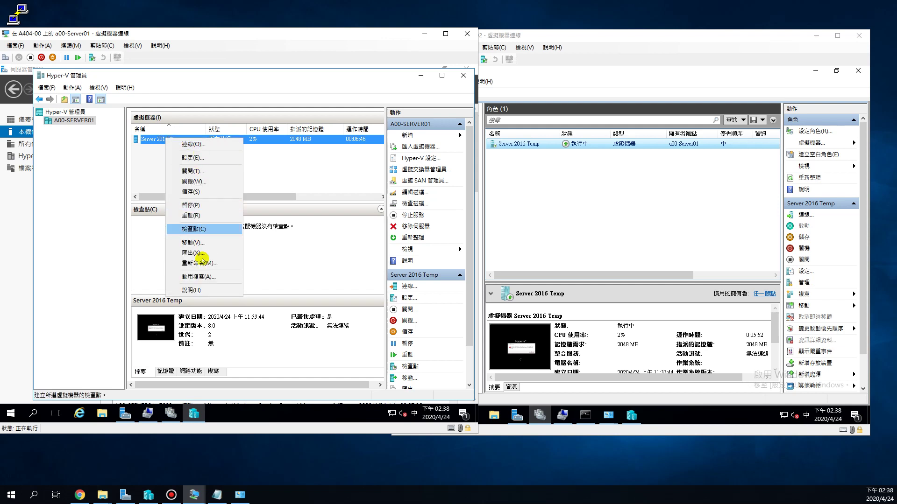
click(196, 159)
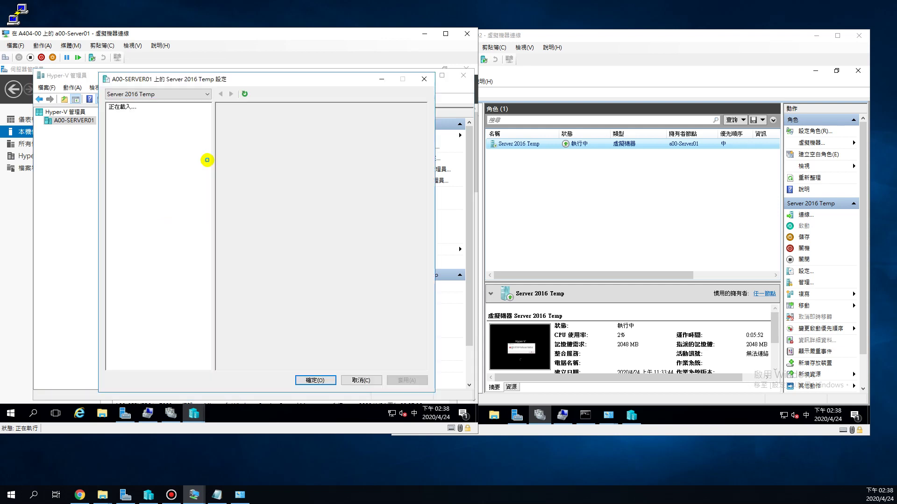
click(138, 212)
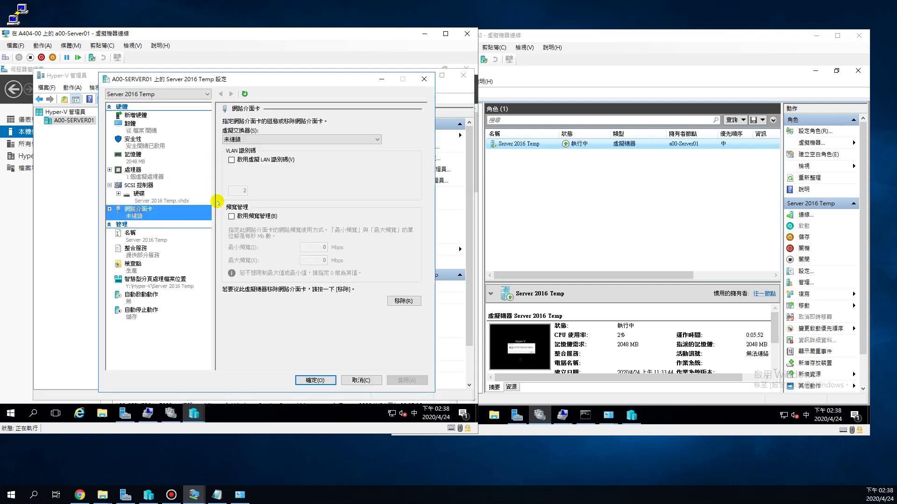
click(261, 139)
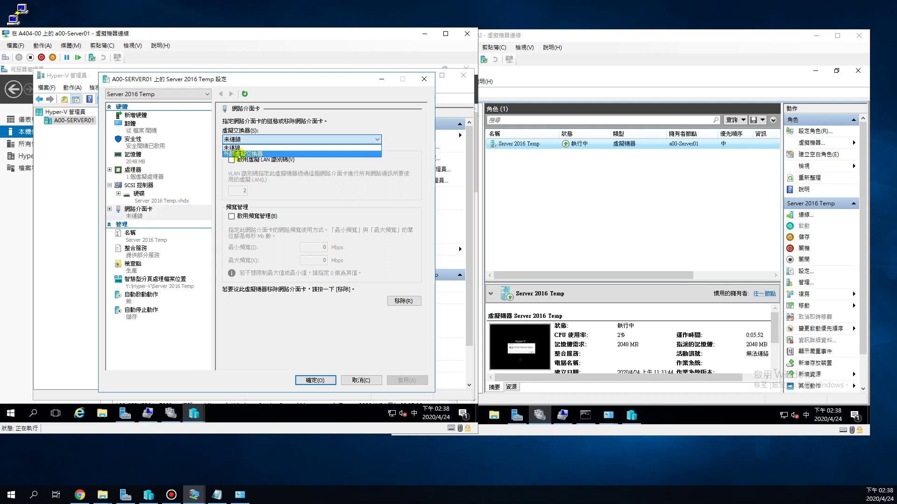
click(238, 154)
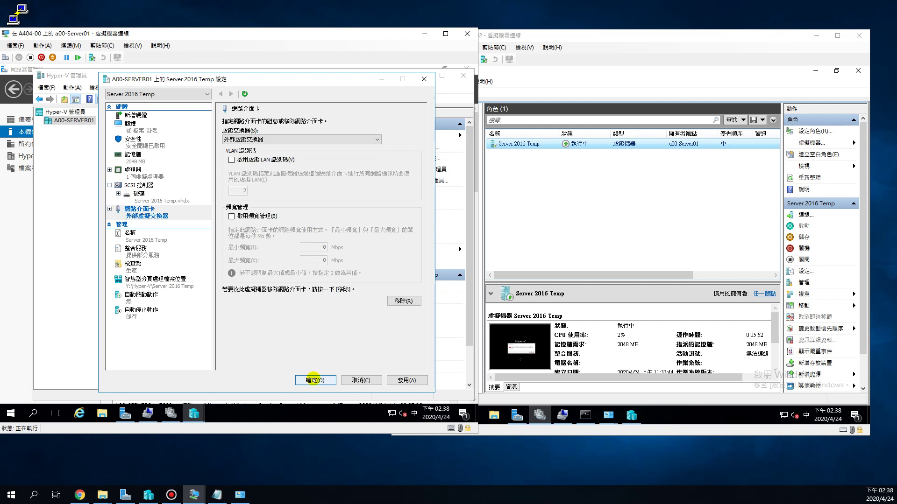
click(313, 379)
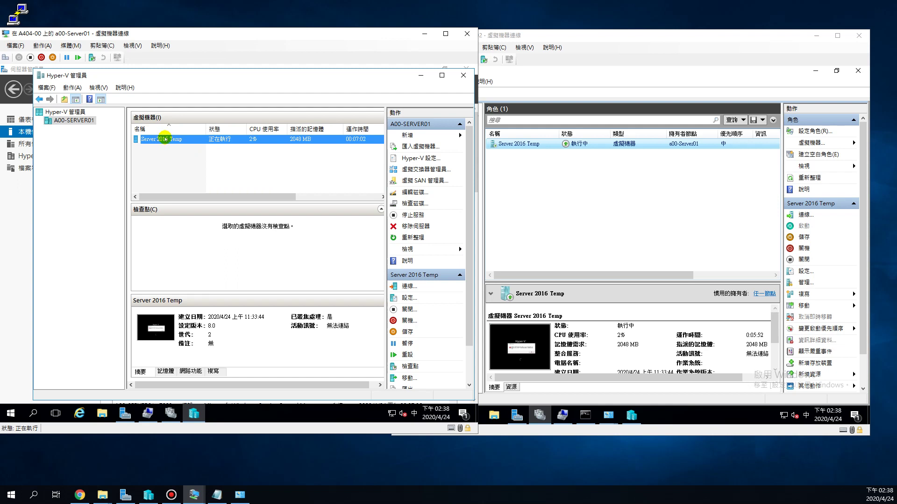
Open a console connection to Server 2016 Temp and acknowledge the Windows installation error so that the virtual machine restarts
right_click(164, 139)
click(193, 142)
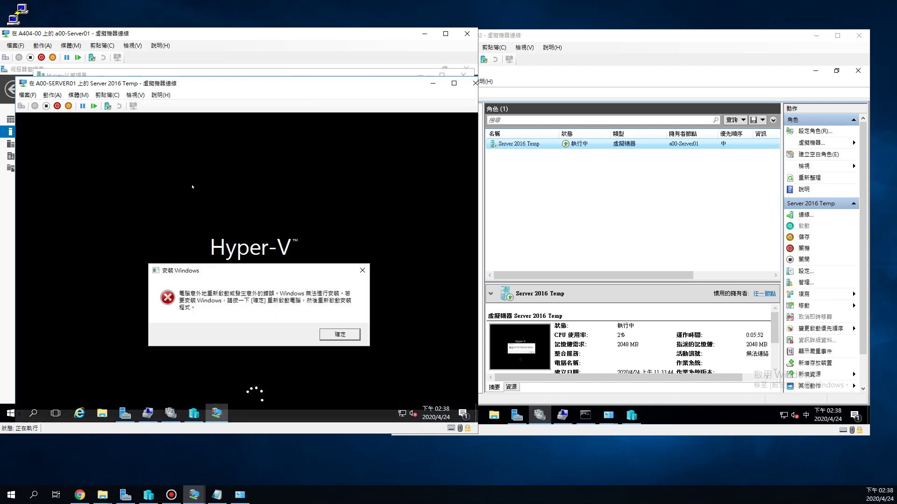
click(327, 339)
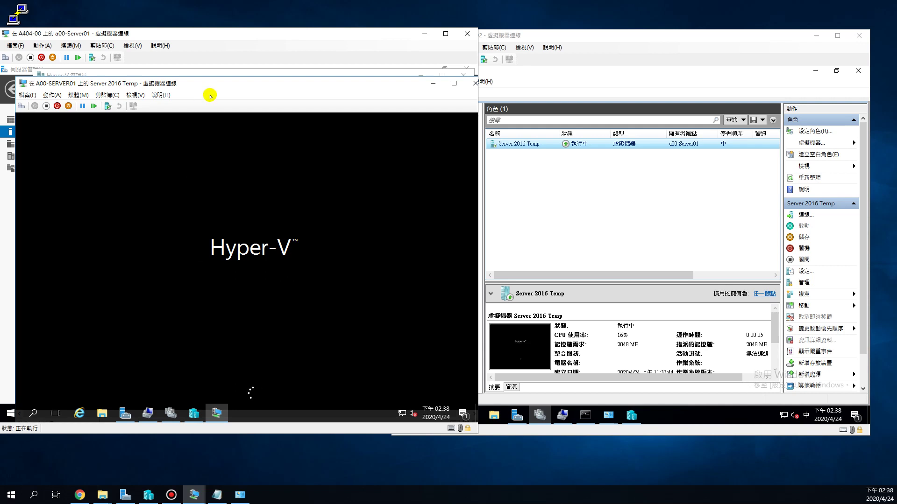
drag(225, 80, 214, 74)
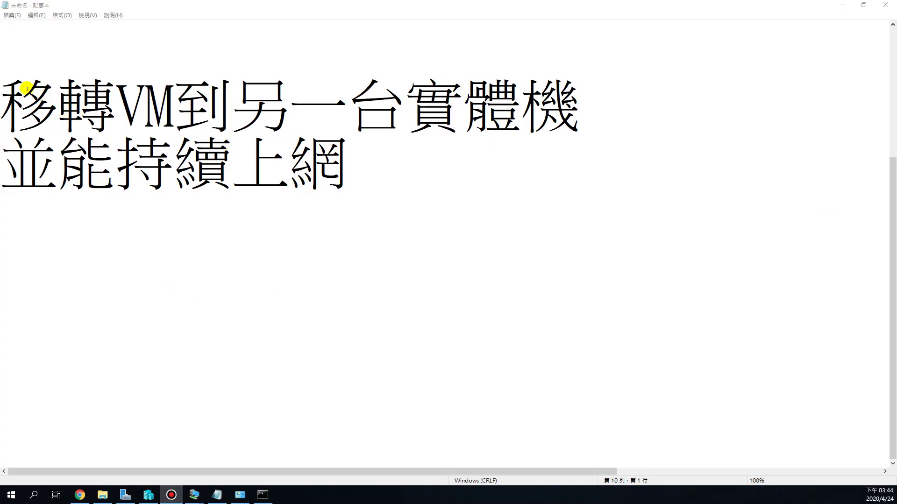
Review the Notepad notes on virtual switch setup and VM migration, highlighting 設定虛擬交換器, 實體 and 持續上網
scroll(327, 135, up, 1)
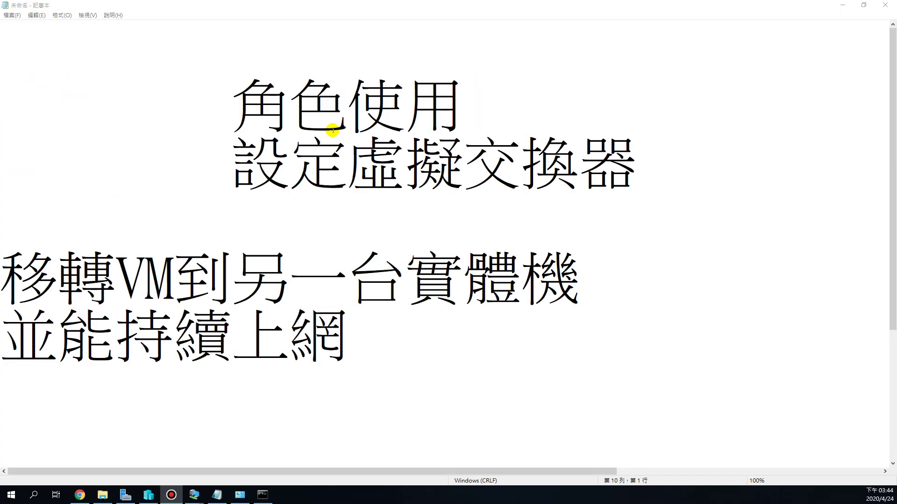
drag(256, 164, 619, 174)
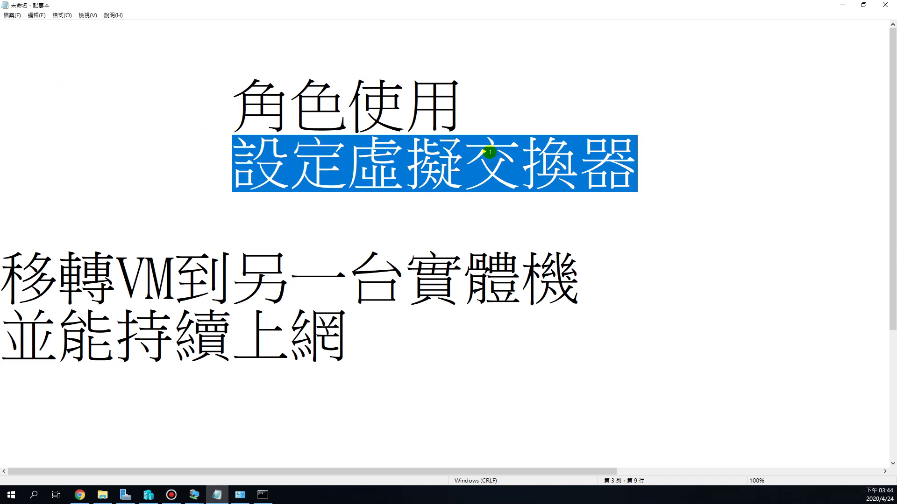
click(4, 273)
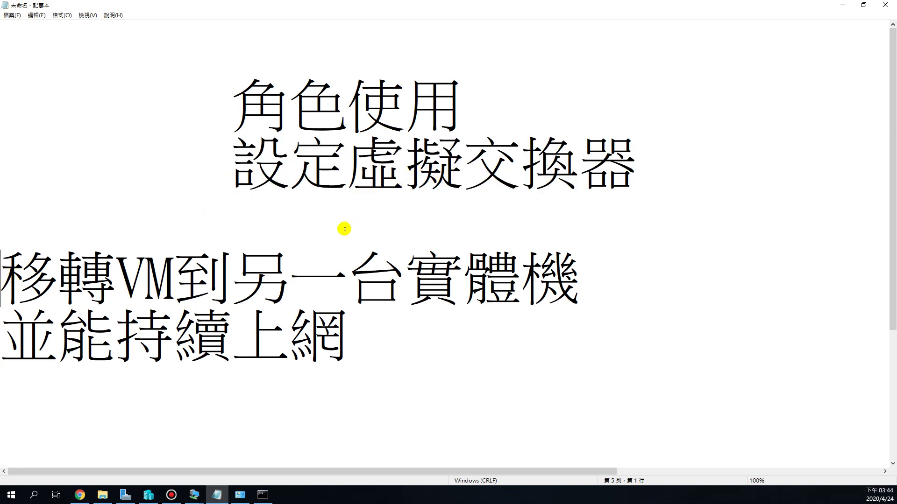
click(377, 270)
drag(376, 269, 547, 273)
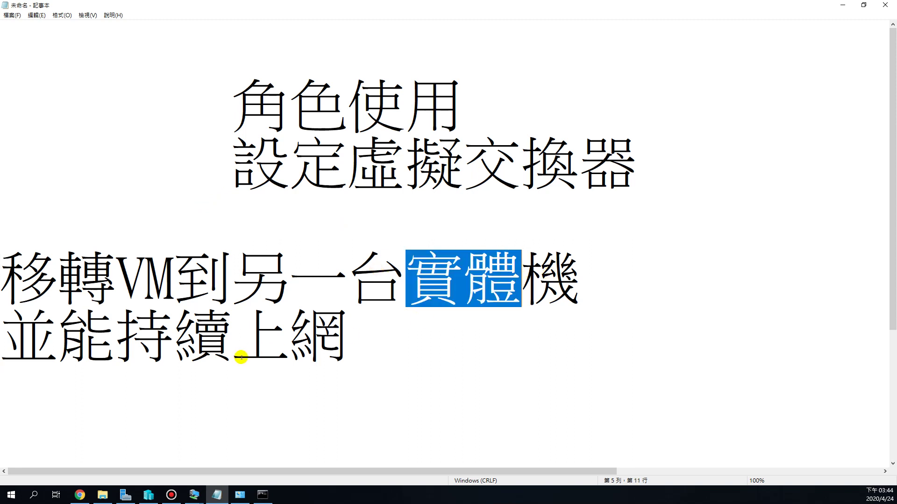
drag(144, 339, 334, 339)
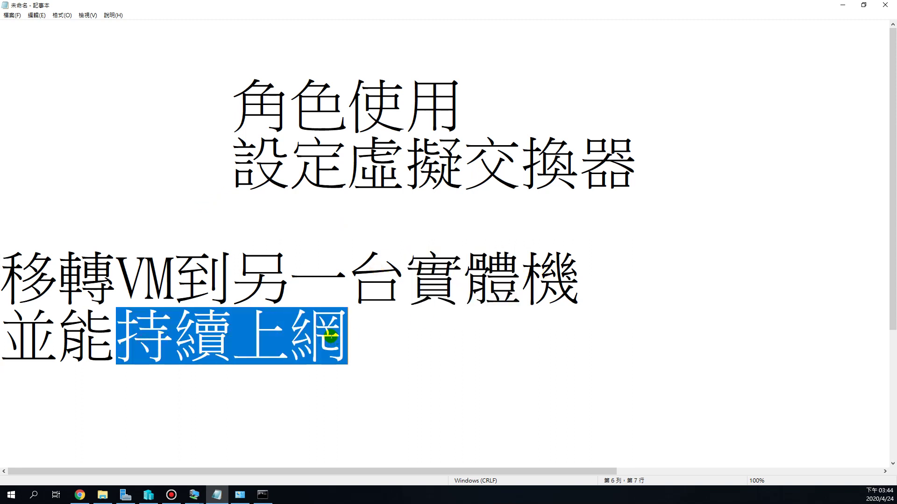
Minimize the Notepad notes and the Server 2016 Temp console, arranging the ping window beside the a00-Server01 connection
click(843, 5)
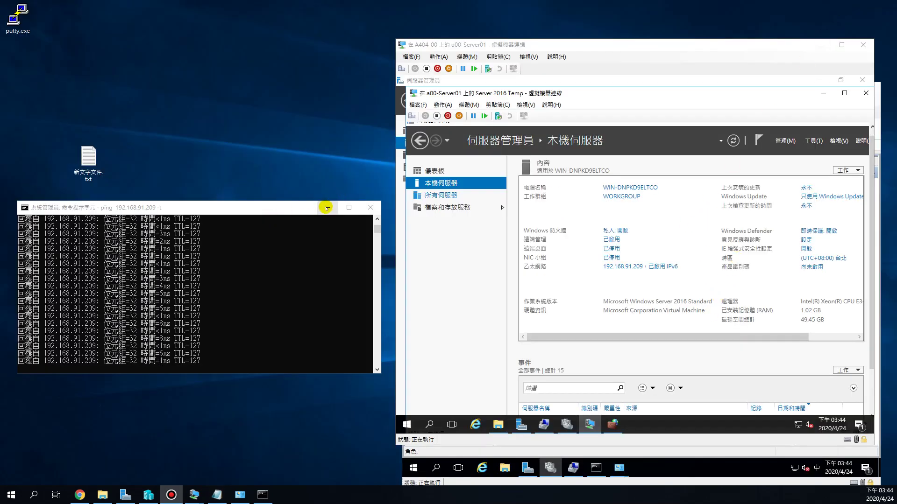
drag(180, 210, 177, 181)
click(467, 93)
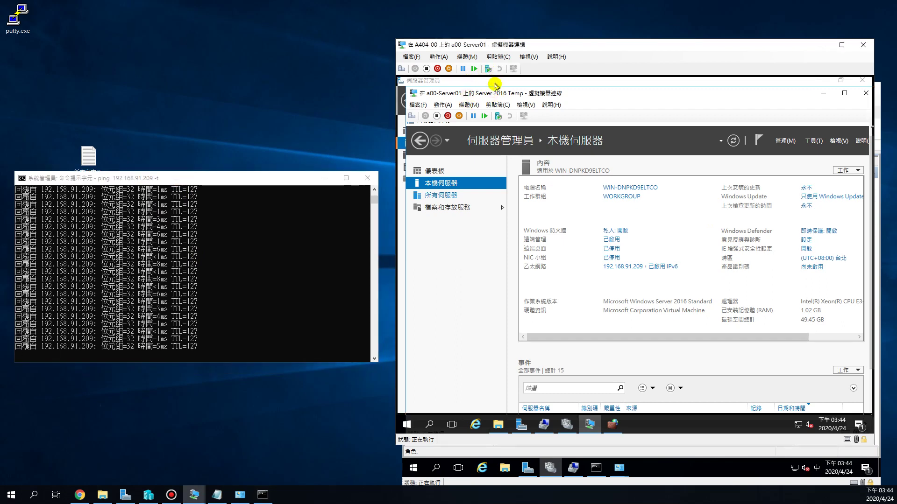
drag(495, 85, 499, 47)
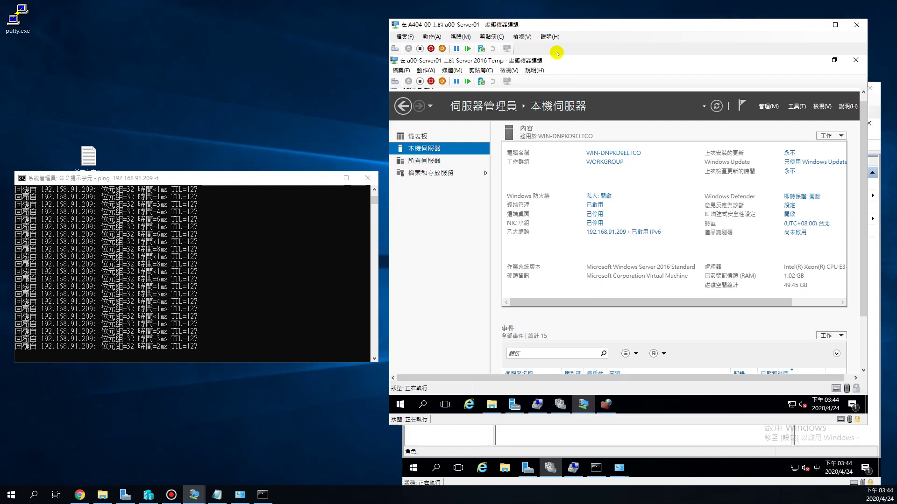
double_click(519, 61)
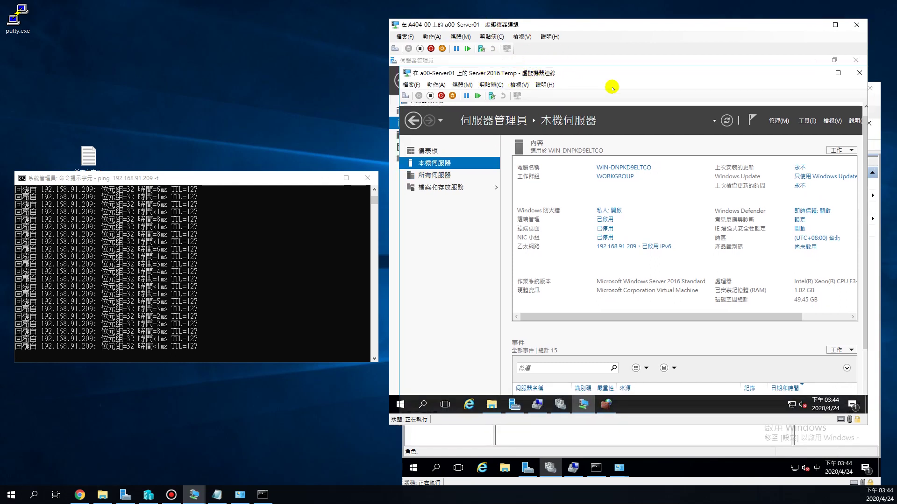
click(815, 74)
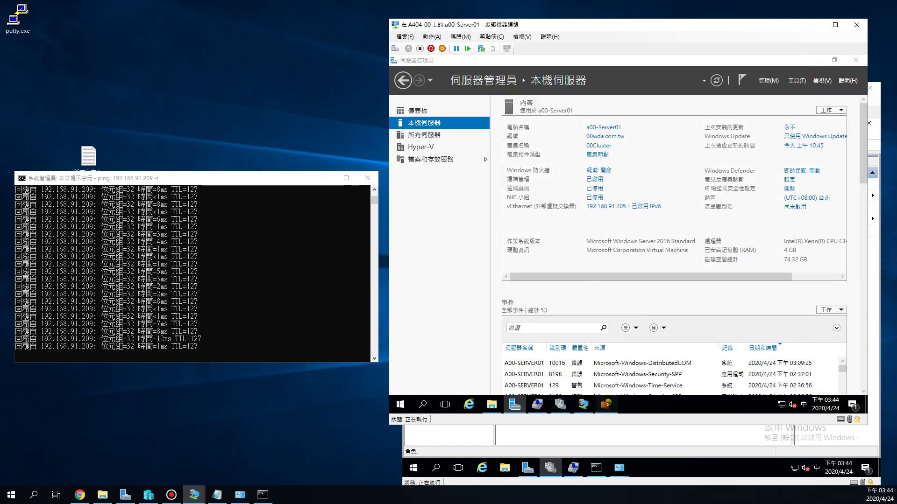
Close the leftover minimized window on a00-Server01, and open the Virtual Switch Manager of A00-SERVER01 in Hyper-V Manager
click(606, 405)
click(853, 63)
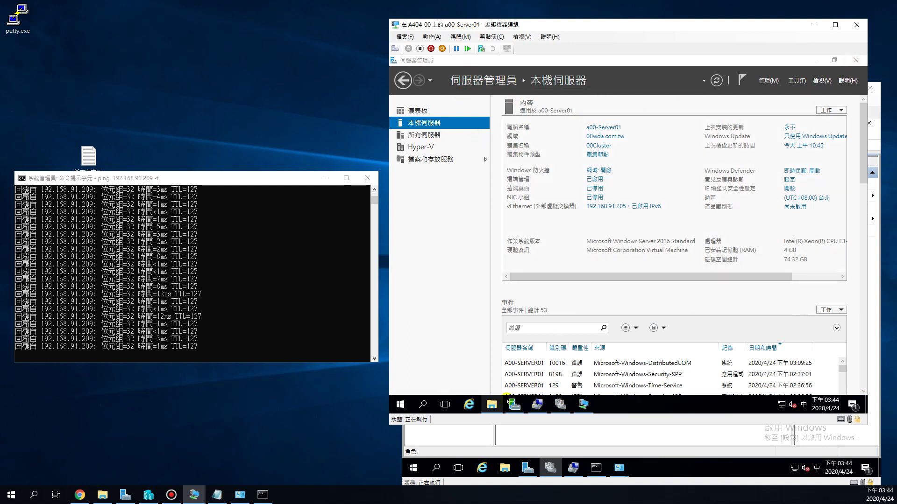
click(793, 81)
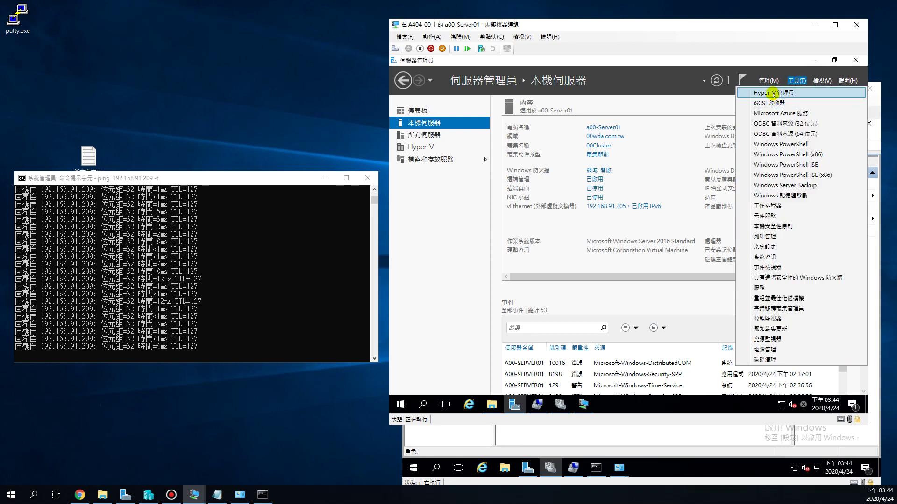
click(776, 90)
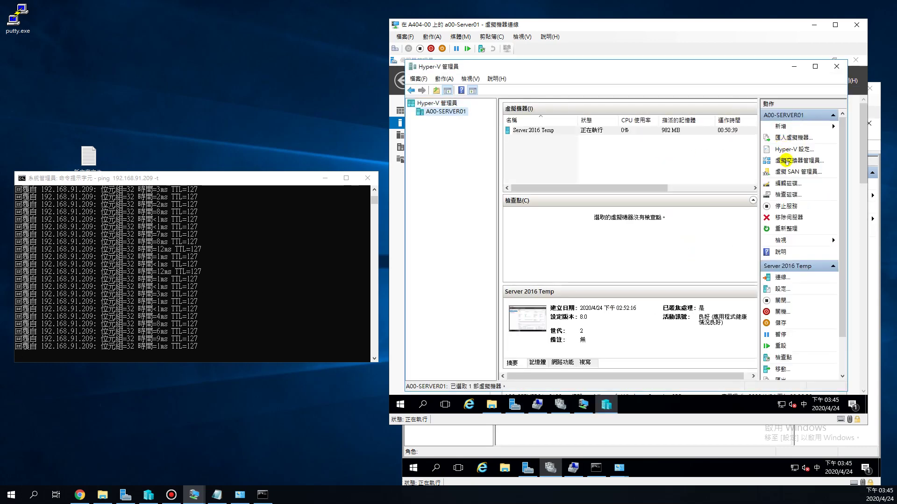
click(794, 161)
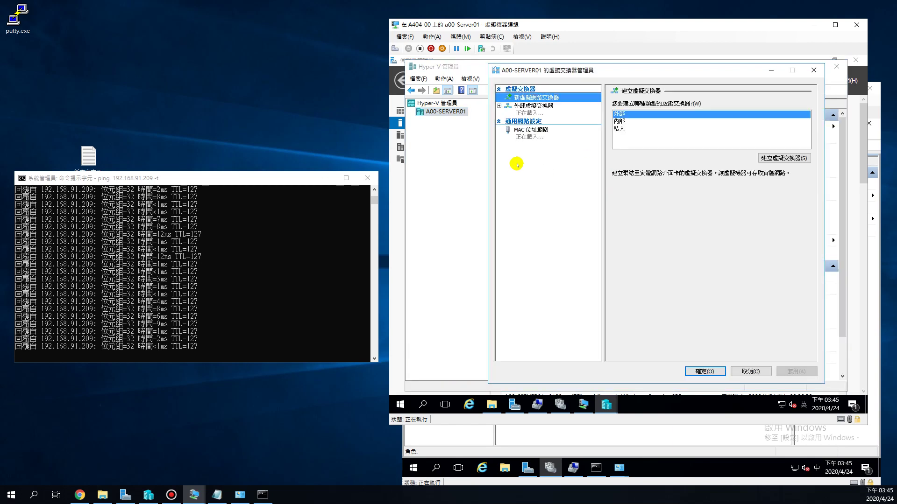